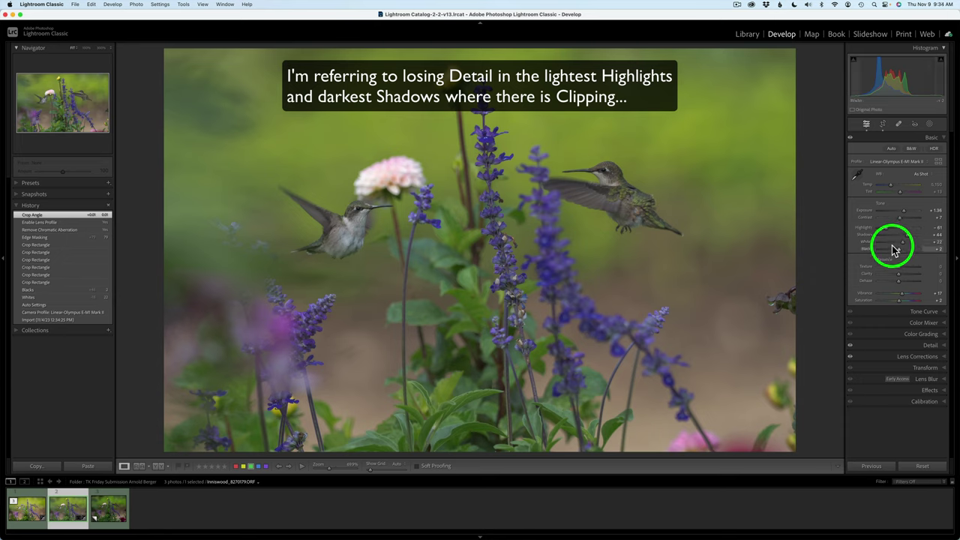
Step: Review the hummingbird photo's Detail settings, its Lens Corrections settings and its crop framing
{"action": "left_click", "coordinate": [930, 345]}
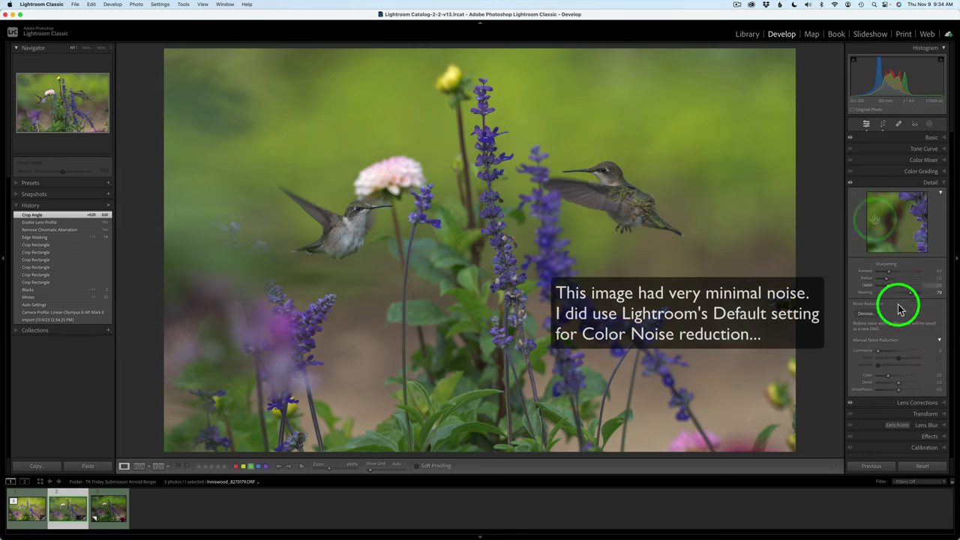
{"action": "left_click", "coordinate": [879, 182]}
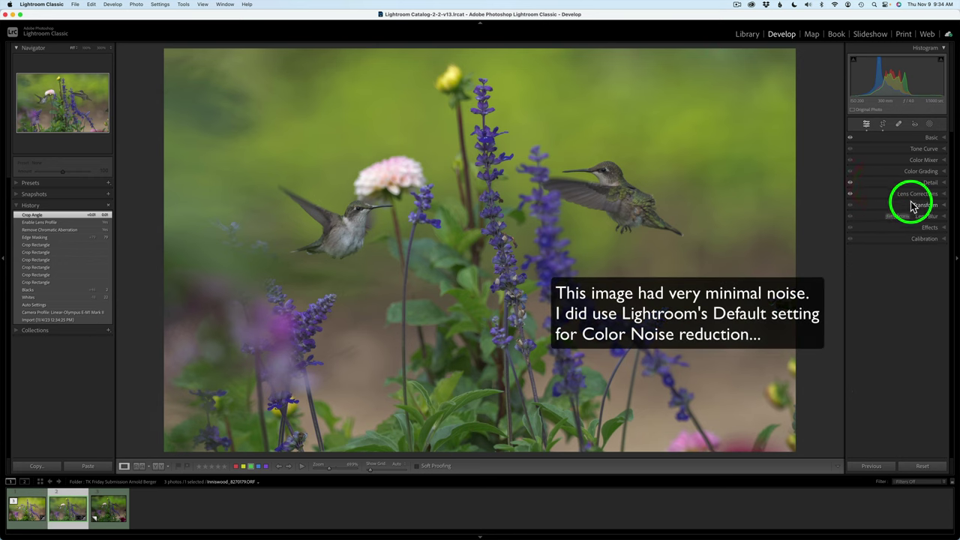
{"action": "left_click", "coordinate": [910, 194]}
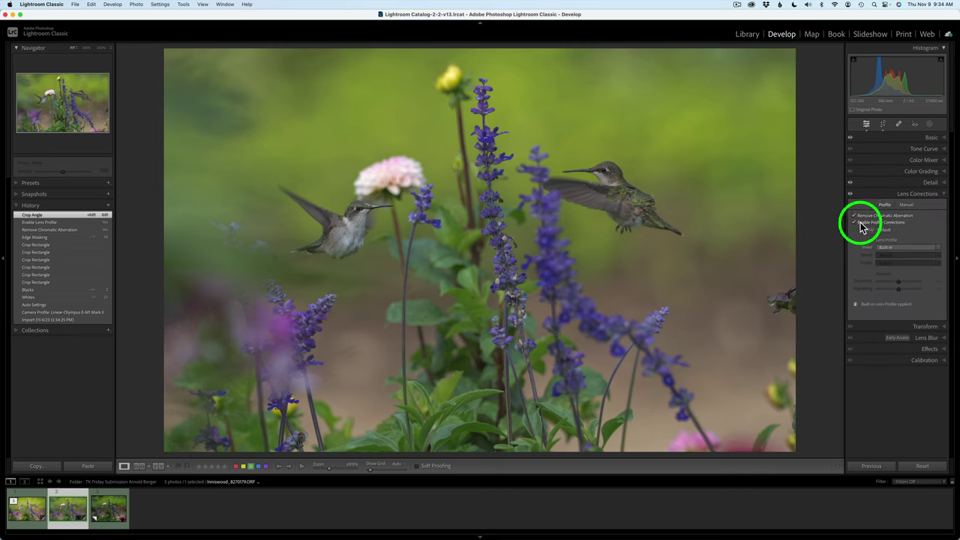
{"action": "left_click", "coordinate": [887, 195]}
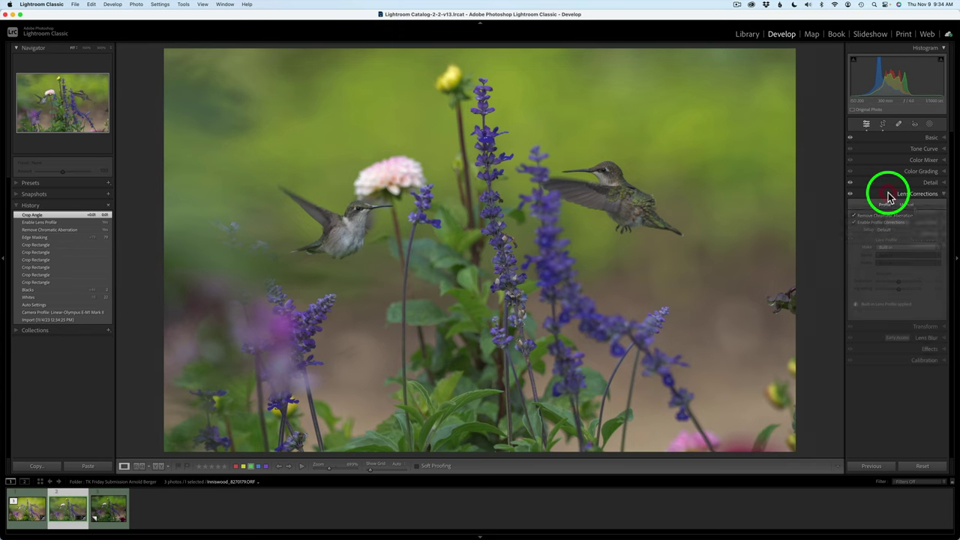
{"action": "left_click", "coordinate": [883, 124]}
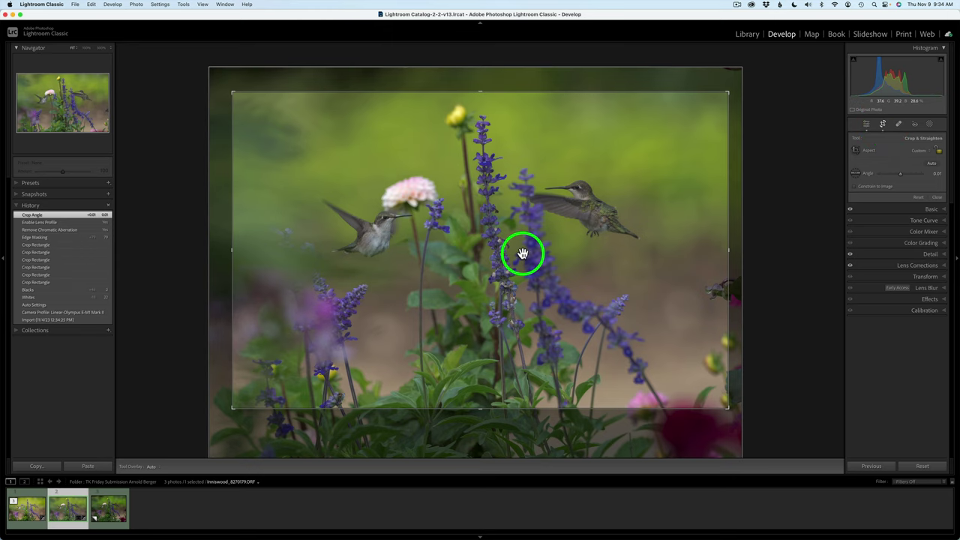
{"action": "left_click", "coordinate": [871, 125]}
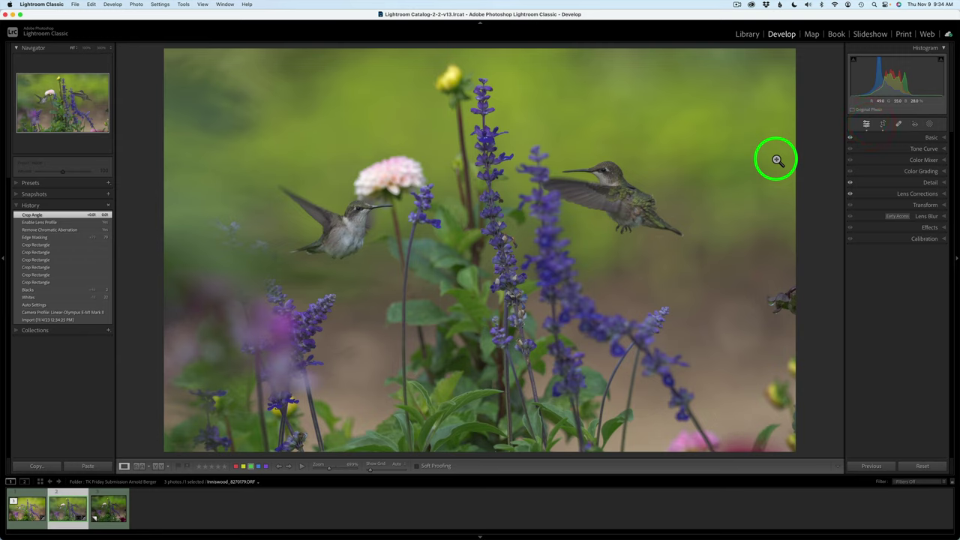
Step: Send the hummingbird photo to Photoshop for editing
{"action": "right_click", "coordinate": [478, 191]}
{"action": "mouse_move", "coordinate": [502, 262]}
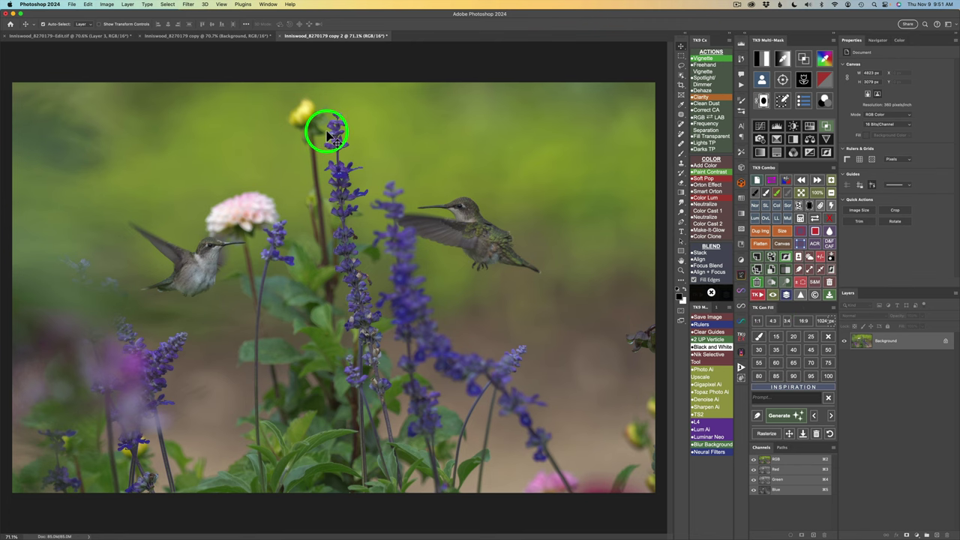
Step: Compare the Inniswood_8270179 copy document with Inniswood_8270179 copy 2, ending on copy 2
{"action": "left_click", "coordinate": [214, 36]}
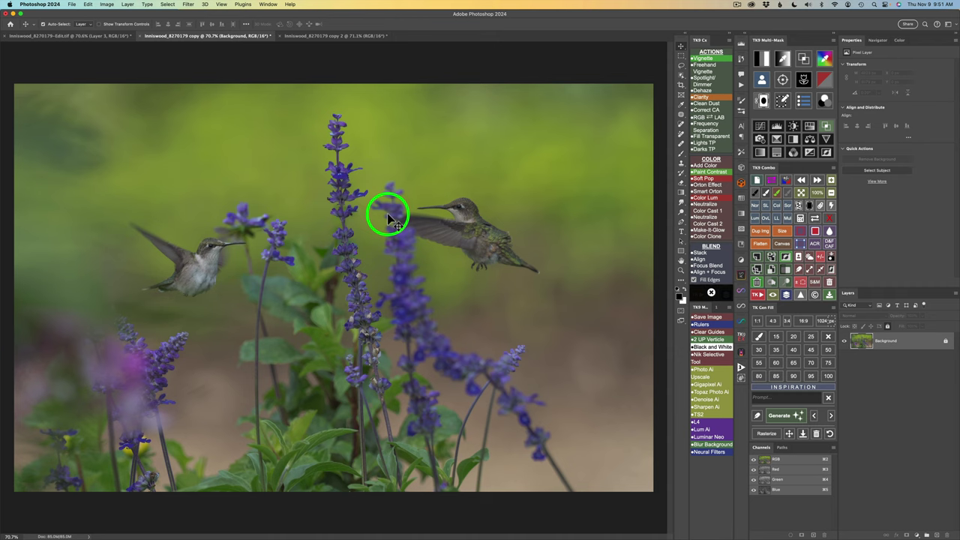
{"action": "left_click", "coordinate": [327, 36]}
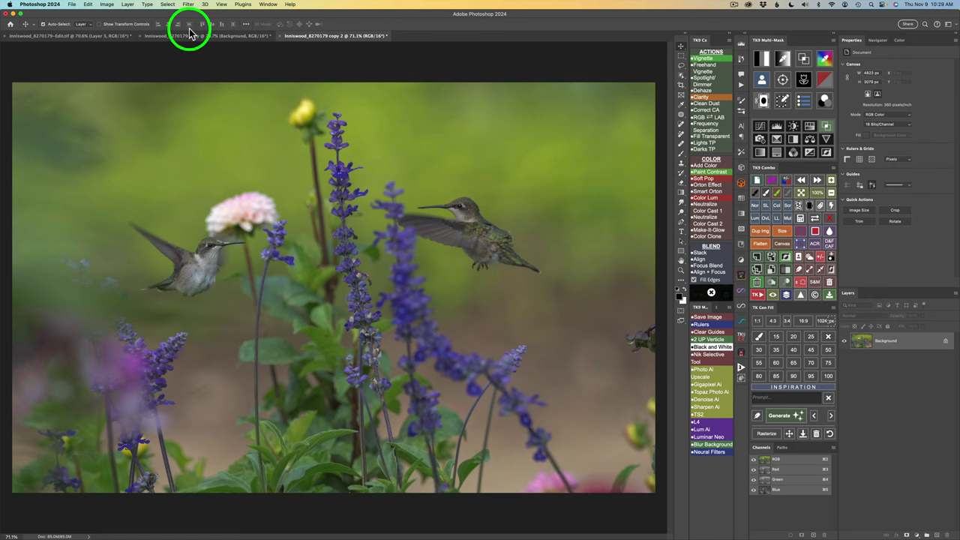
{"action": "left_click", "coordinate": [193, 37]}
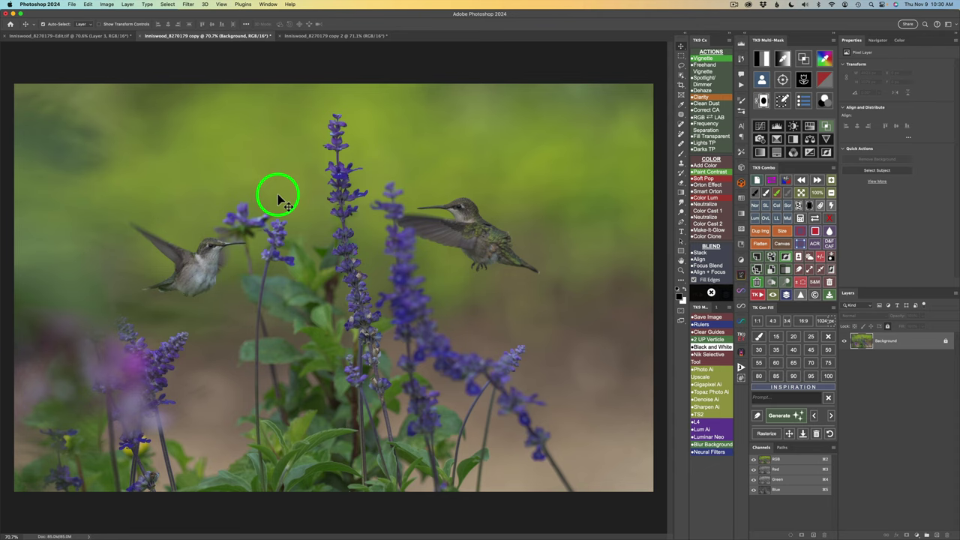
{"action": "left_click", "coordinate": [340, 36]}
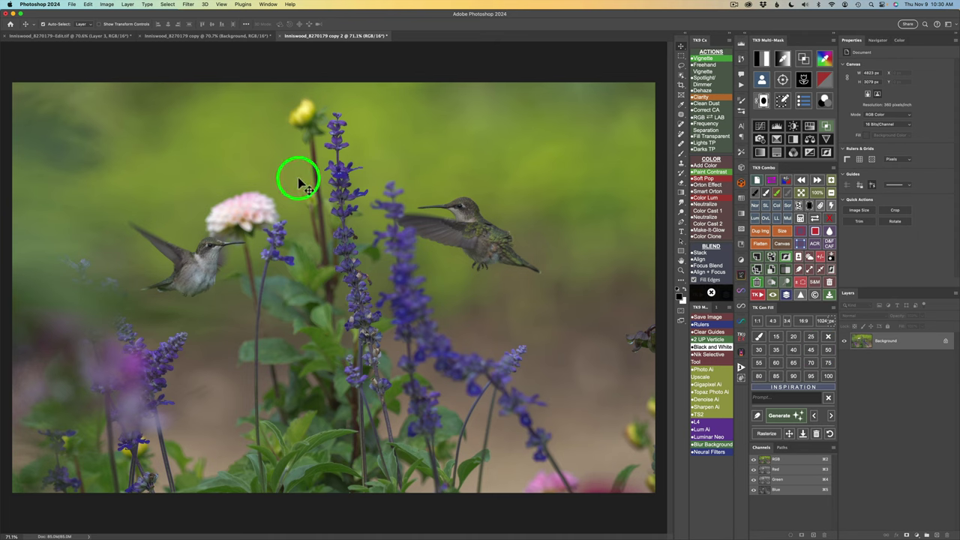
{"action": "left_click", "coordinate": [212, 36]}
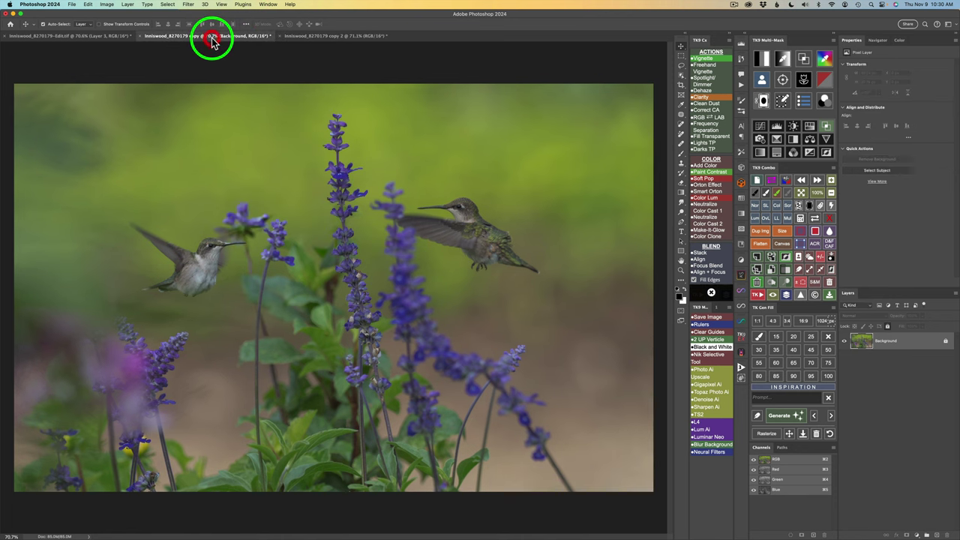
{"action": "left_click", "coordinate": [324, 38]}
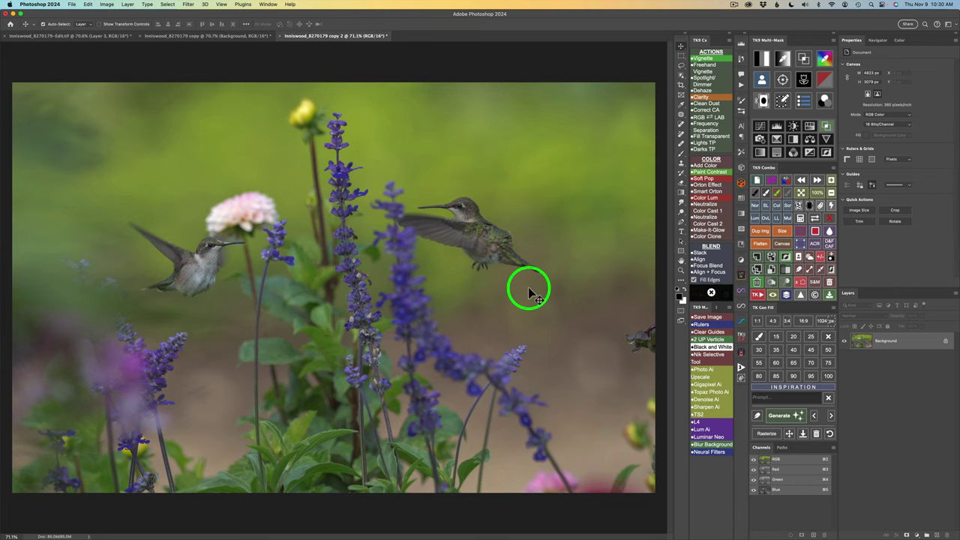
Step: Lasso the yellow buds and foliage in the photo's lower-right corner and remove them with content-aware Delete and Fill
{"action": "key", "text": "l"}
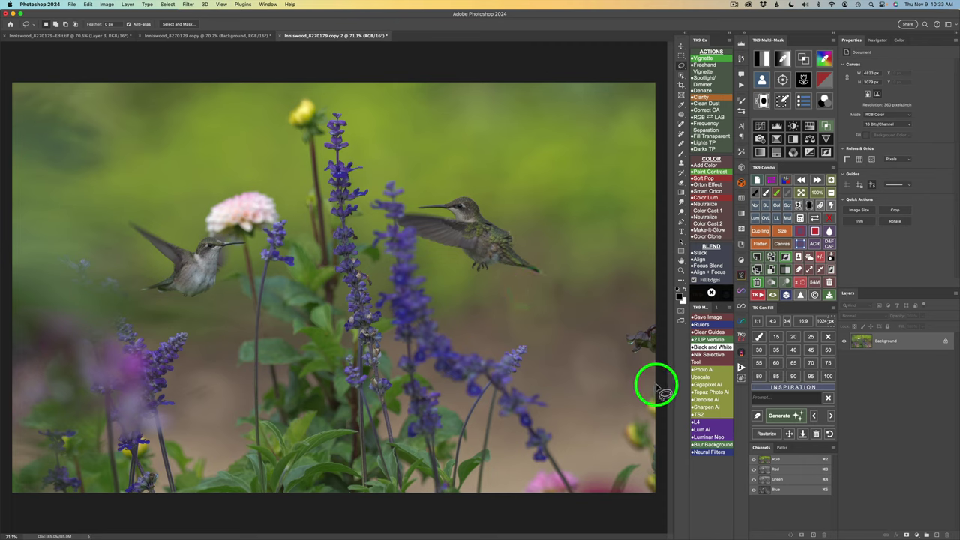
{"action": "mouse_move", "coordinate": [656, 382]}
{"action": "left_mouse_down"}
{"action": "mouse_move", "coordinate": [620, 412]}
{"action": "mouse_move", "coordinate": [576, 493]}
{"action": "mouse_move", "coordinate": [624, 514]}
{"action": "mouse_move", "coordinate": [654, 508]}
{"action": "mouse_move", "coordinate": [668, 405]}
{"action": "left_mouse_up"}
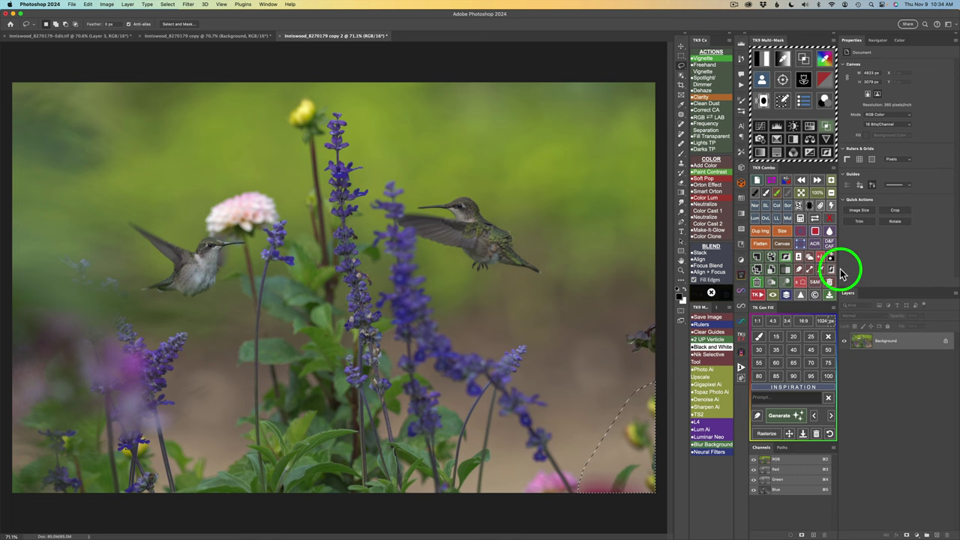
{"action": "left_click", "coordinate": [829, 243]}
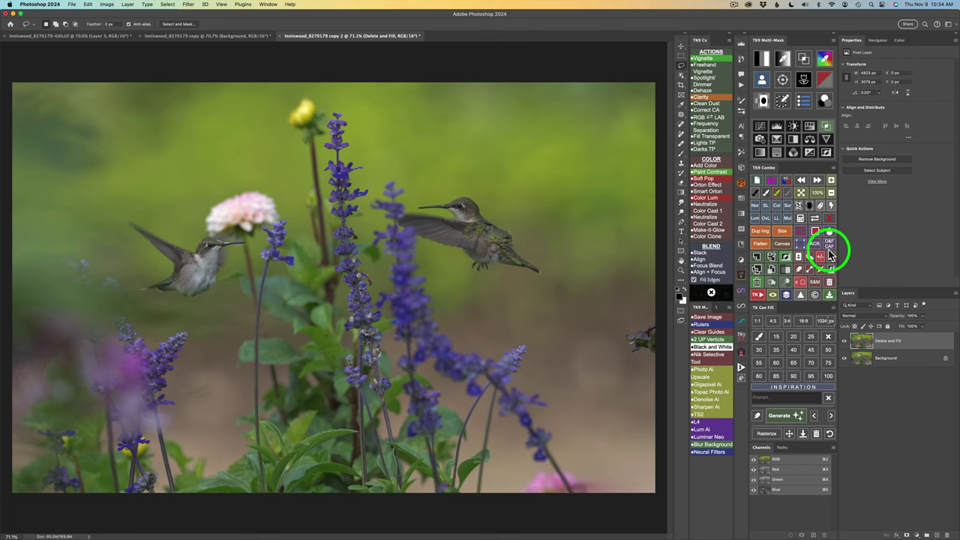
Step: Select the dark flower at the photo's right edge with the Object Selection tool and remove it with content-aware Delete and Fill
{"action": "left_click", "coordinate": [680, 77]}
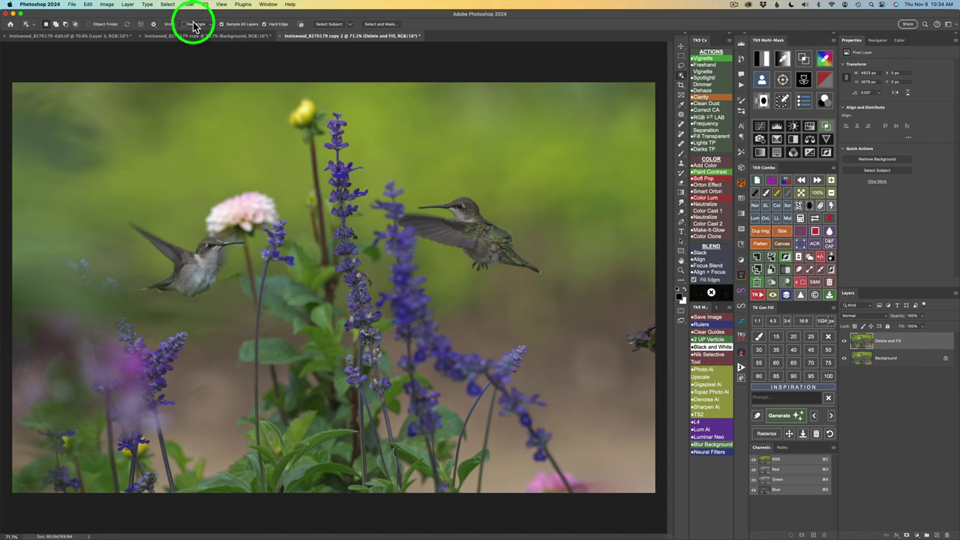
{"action": "left_click_drag", "start_coordinate": [622, 312], "coordinate": [667, 392]}
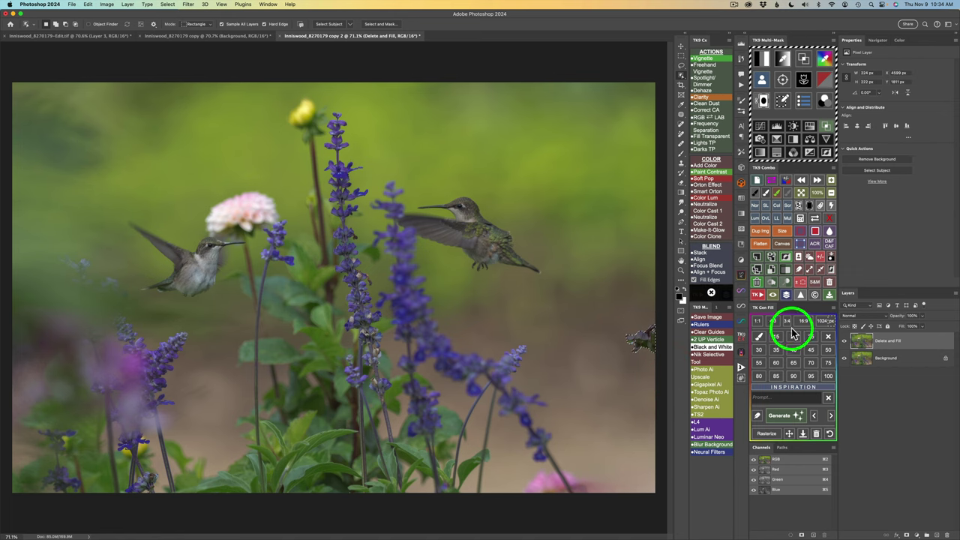
{"action": "left_click", "coordinate": [830, 241]}
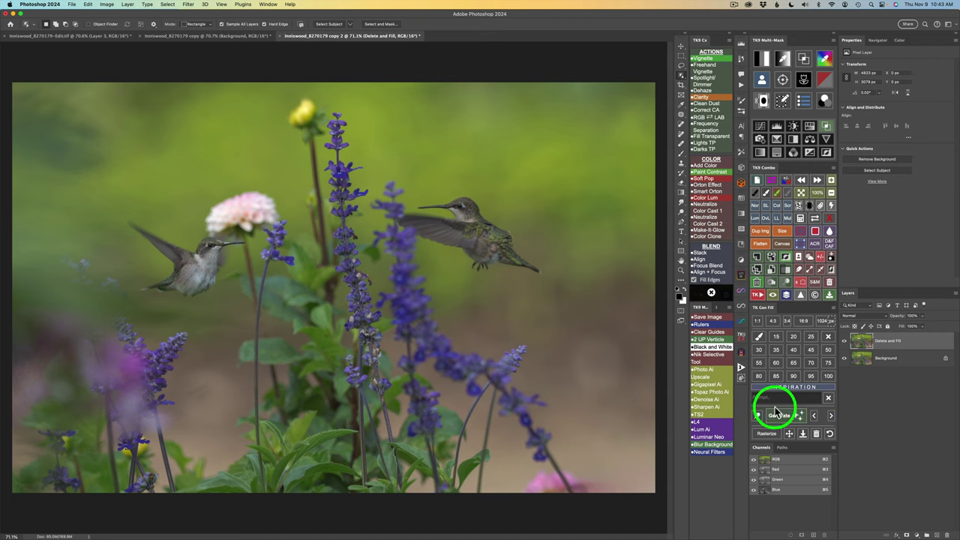
Step: Paint over the yellow flower and its stem with the Gen Fill brush at 100, generate the replacement without a prompt and choose an earlier variation
{"action": "left_click", "coordinate": [760, 337]}
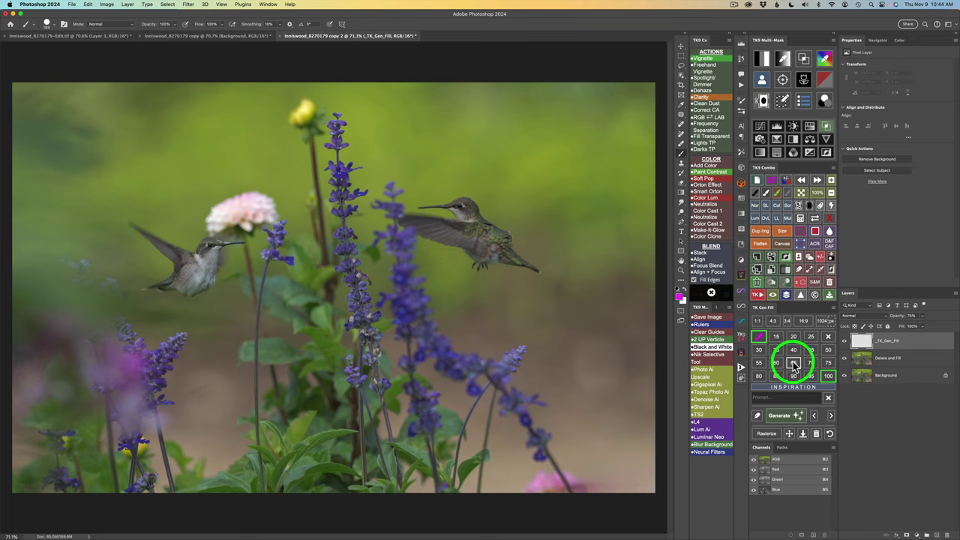
{"action": "mouse_move", "coordinate": [304, 105]}
{"action": "left_mouse_down"}
{"action": "mouse_move", "coordinate": [315, 115]}
{"action": "mouse_move", "coordinate": [305, 133]}
{"action": "mouse_move", "coordinate": [314, 132]}
{"action": "mouse_move", "coordinate": [307, 158]}
{"action": "mouse_move", "coordinate": [319, 261]}
{"action": "mouse_move", "coordinate": [306, 154]}
{"action": "mouse_move", "coordinate": [302, 165]}
{"action": "left_mouse_up"}
{"action": "left_click", "coordinate": [793, 413]}
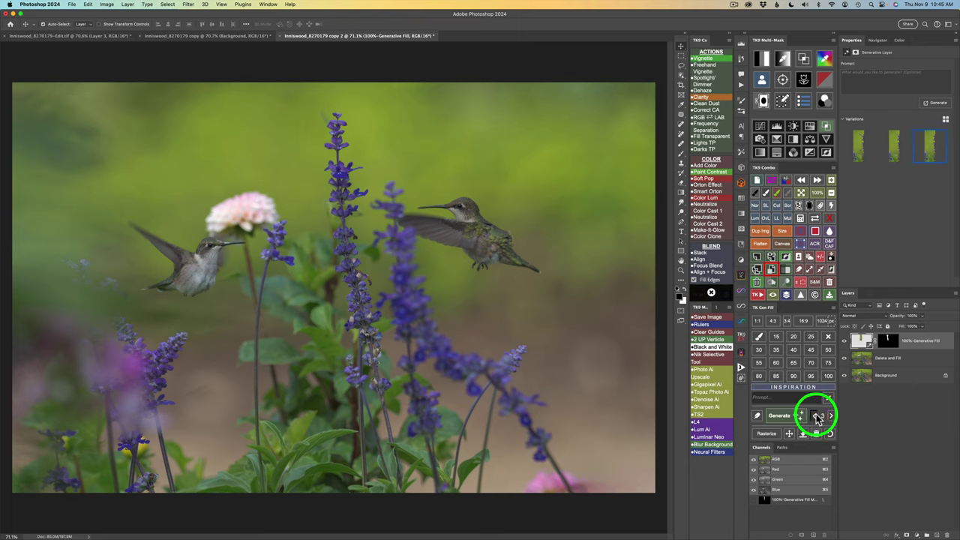
{"action": "left_click", "coordinate": [817, 418]}
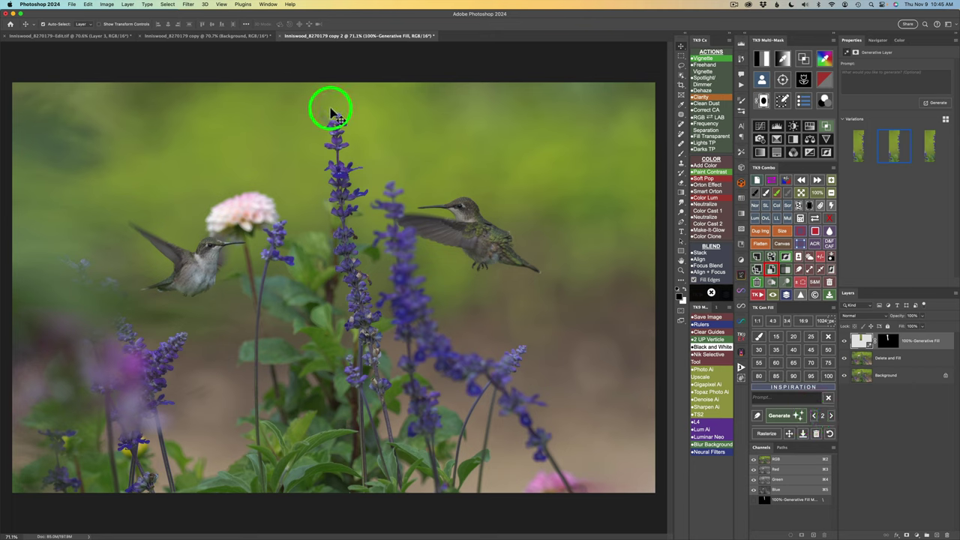
Step: Lasso the leftover spot beside the tip of the tall purple flower and remove it with content-aware Delete and Fill
{"action": "key", "text": "l"}
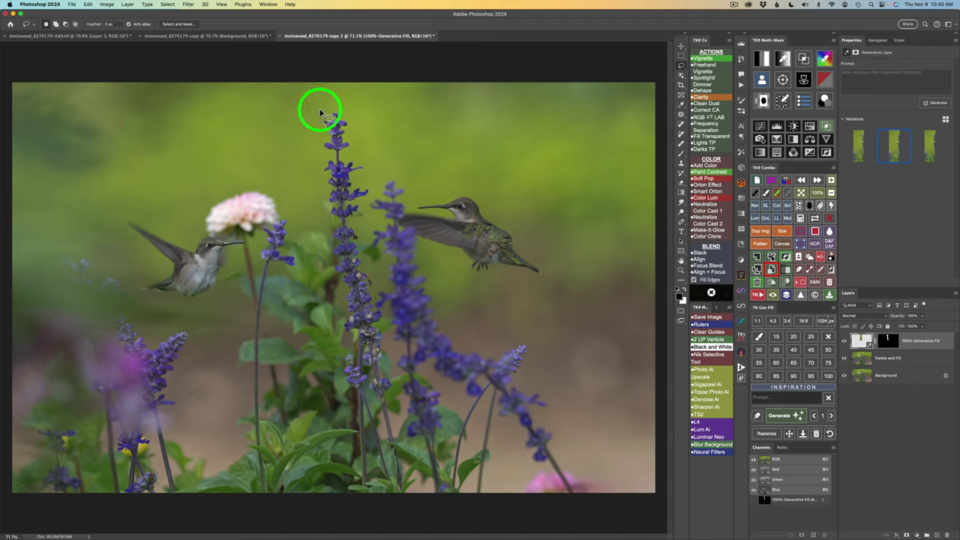
{"action": "mouse_move", "coordinate": [316, 112]}
{"action": "left_mouse_down"}
{"action": "mouse_move", "coordinate": [324, 129]}
{"action": "mouse_move", "coordinate": [332, 120]}
{"action": "mouse_move", "coordinate": [319, 100]}
{"action": "mouse_move", "coordinate": [311, 113]}
{"action": "left_mouse_up"}
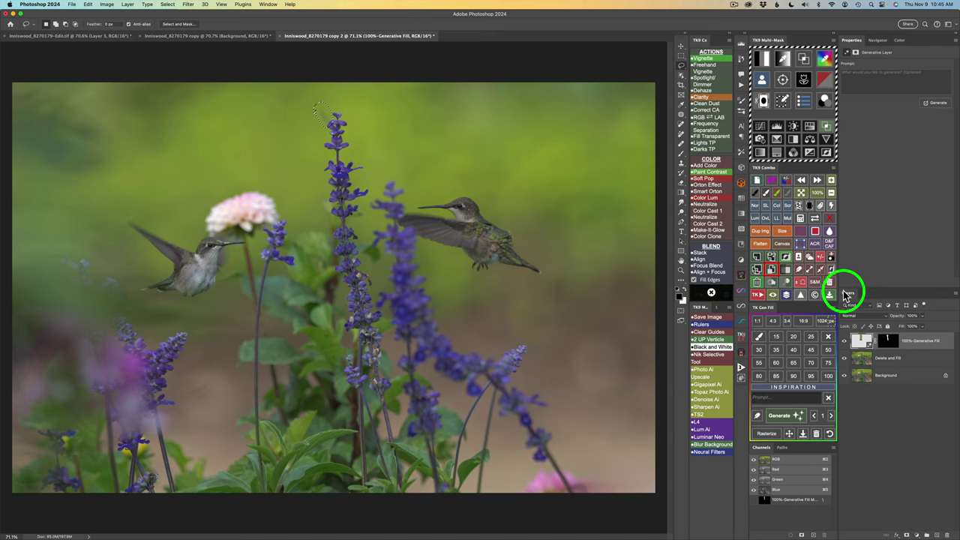
{"action": "left_click", "coordinate": [831, 256]}
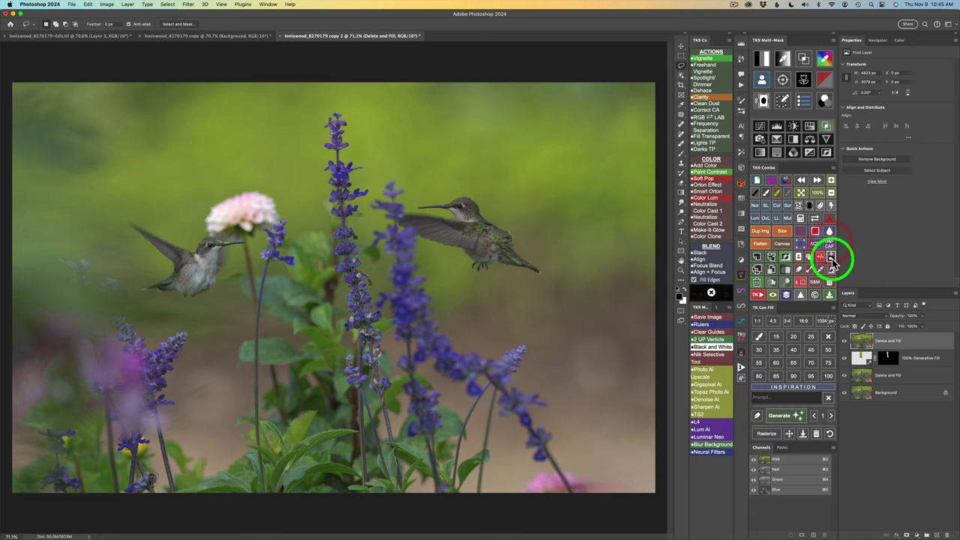
{"action": "key", "text": "v"}
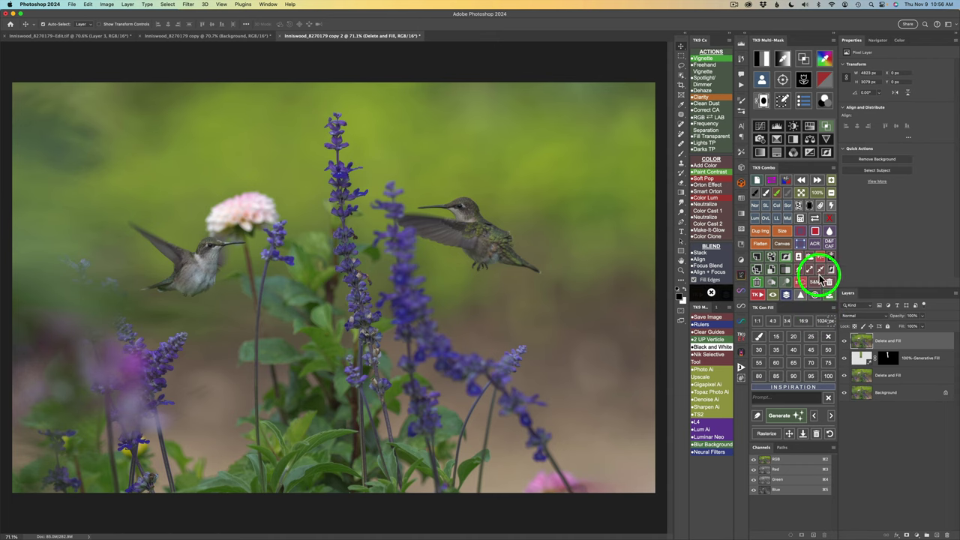
Step: Flatten Inniswood_8270179 copy 2 and close it without saving
{"action": "left_click", "coordinate": [762, 245]}
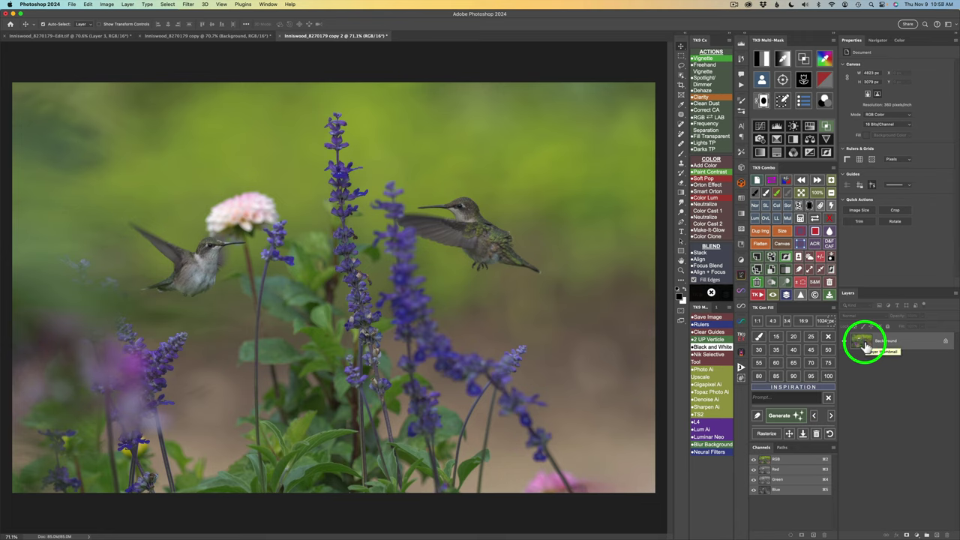
{"action": "left_click", "coordinate": [281, 37]}
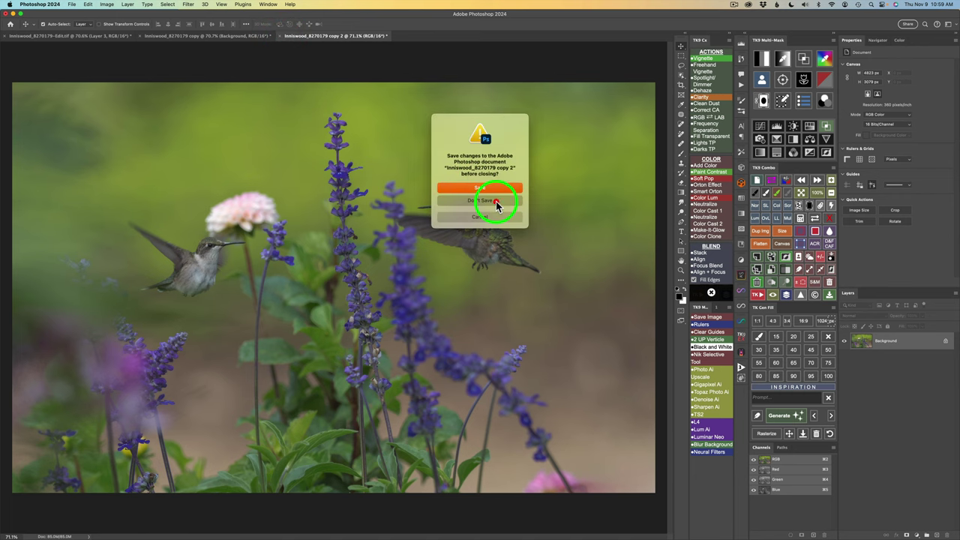
{"action": "left_click", "coordinate": [495, 201]}
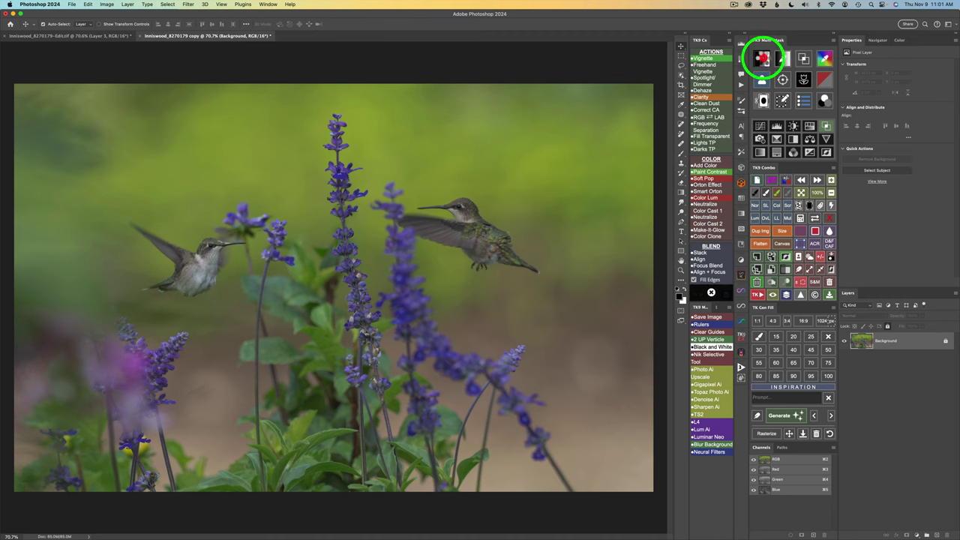
Step: Create a level 3 midtones luminosity mask on the copy document and output it to a Color Grading layer
{"action": "left_click", "coordinate": [764, 60]}
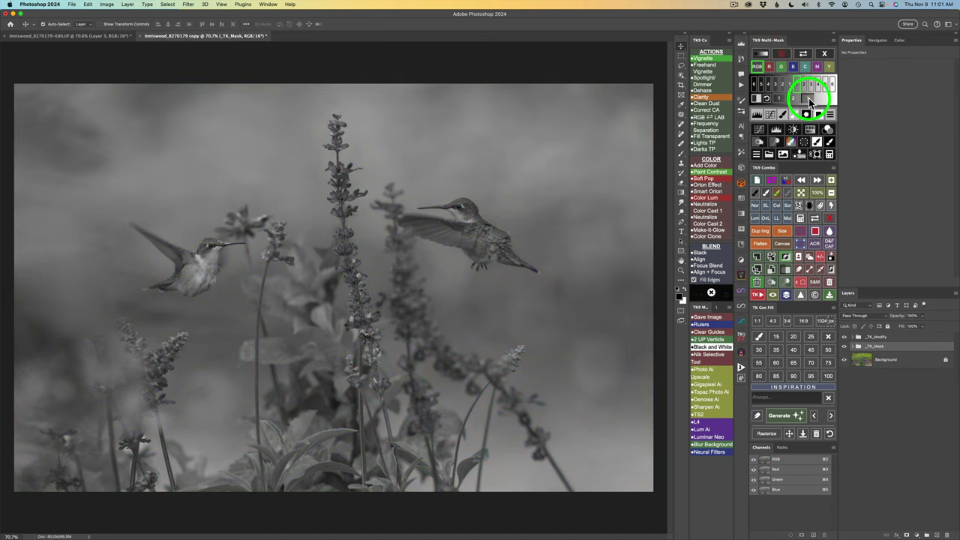
{"action": "left_click", "coordinate": [807, 99]}
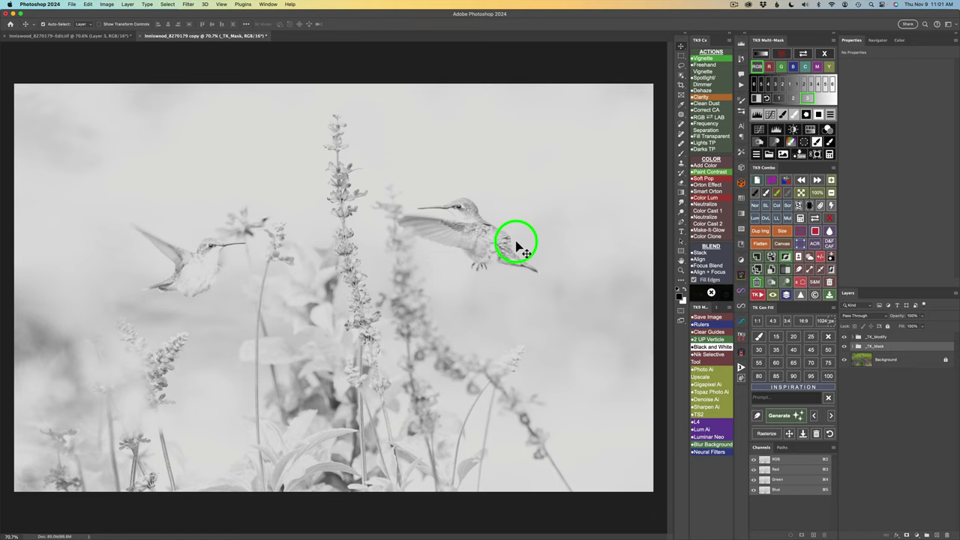
{"action": "left_click", "coordinate": [829, 132]}
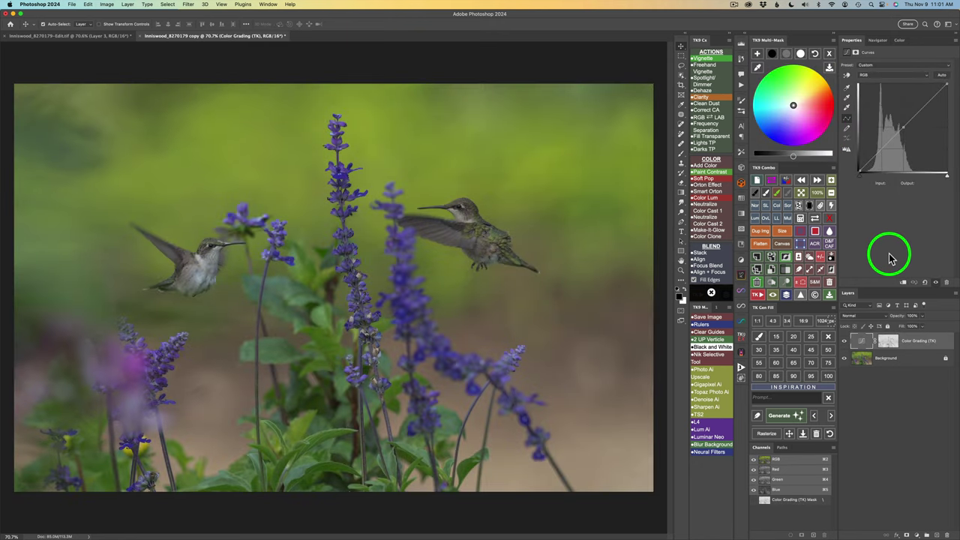
Step: Darken the shadows of the Color Grading layer to brightness -16 (202020) and check the layer's before and after effect
{"action": "left_click", "coordinate": [773, 55]}
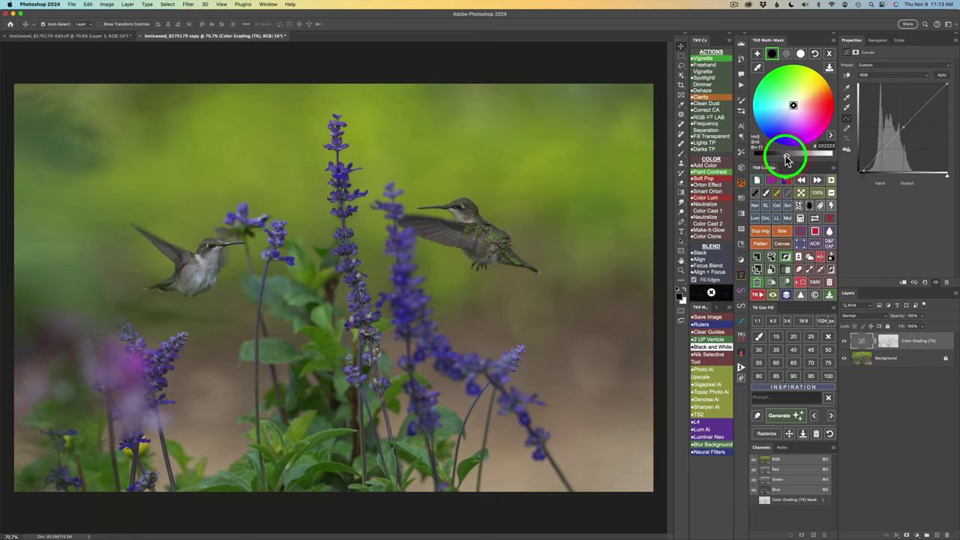
{"action": "left_click_drag", "start_coordinate": [786, 159], "coordinate": [782, 159]}
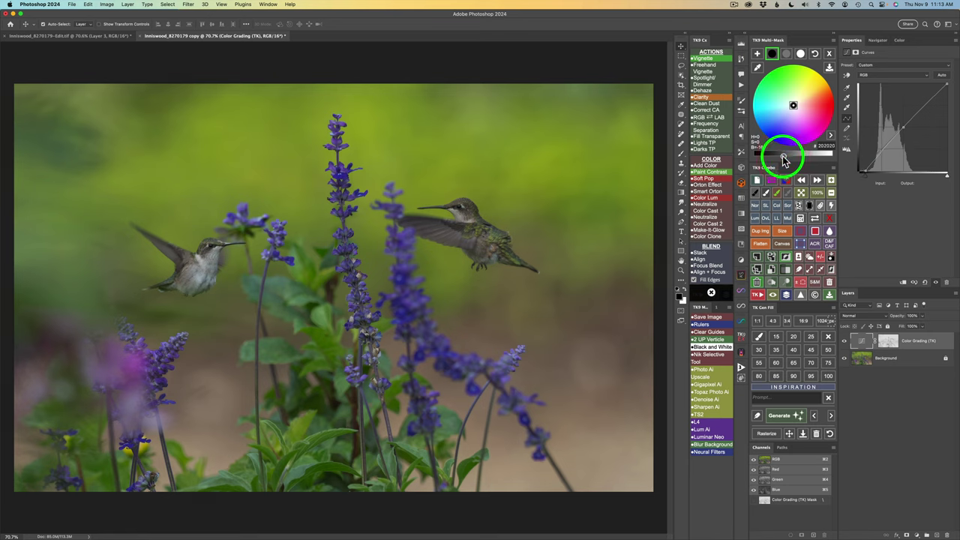
{"action": "left_click_drag", "start_coordinate": [852, 343], "coordinate": [845, 345]}
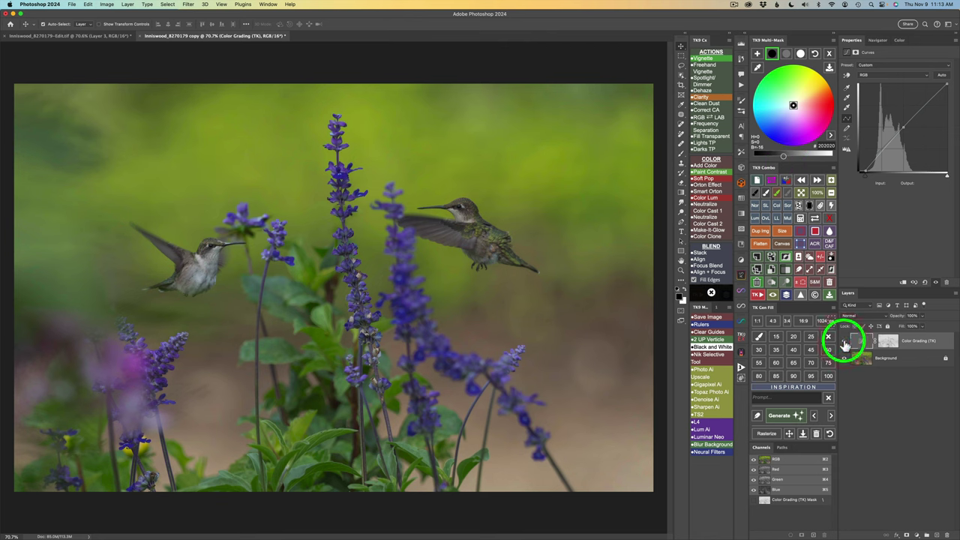
Step: Brighten the midtones of the Color Grading layer to brightness 39
{"action": "left_click", "coordinate": [792, 50]}
{"action": "left_click", "coordinate": [788, 53]}
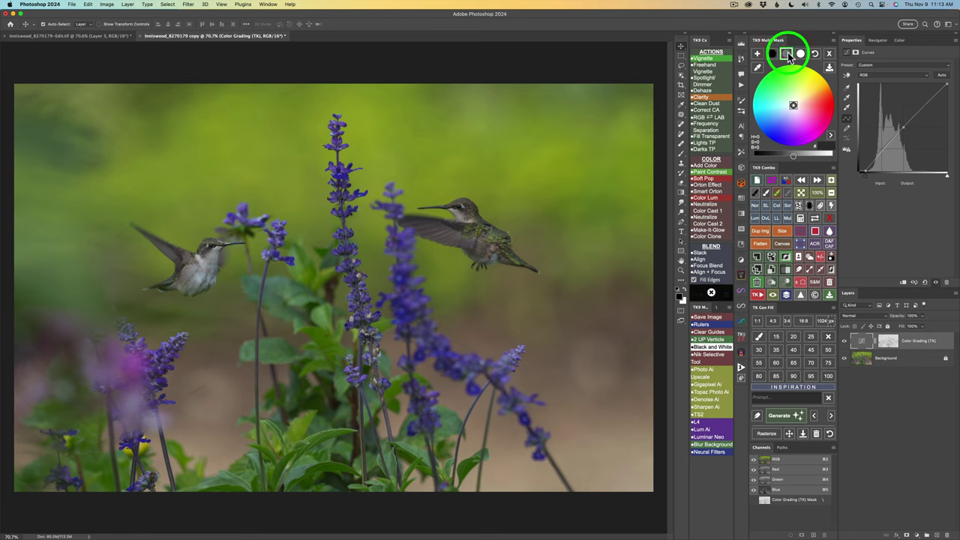
{"action": "left_click", "coordinate": [796, 156]}
{"action": "left_click_drag", "start_coordinate": [797, 157], "coordinate": [820, 160]}
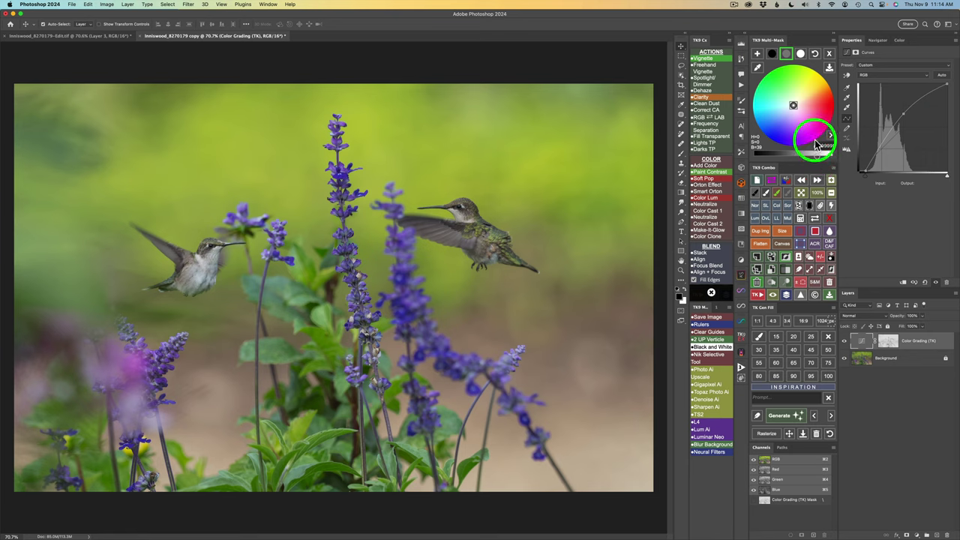
Step: Tint the midtones of the Color Grading layer warm yellow at hue 51 and saturation 21, and compare the layer's before and after
{"action": "left_click", "coordinate": [799, 102]}
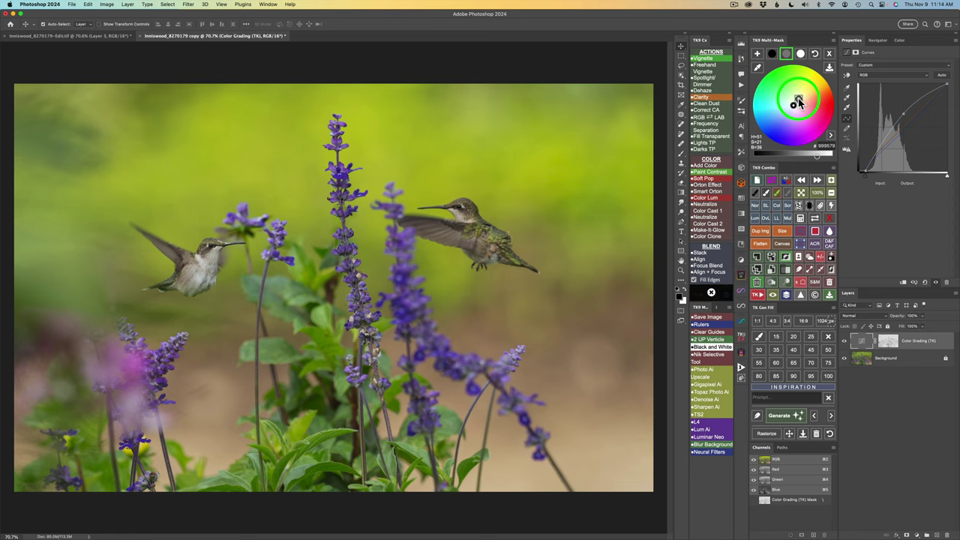
{"action": "left_click", "coordinate": [844, 341]}
{"action": "left_click", "coordinate": [844, 341]}
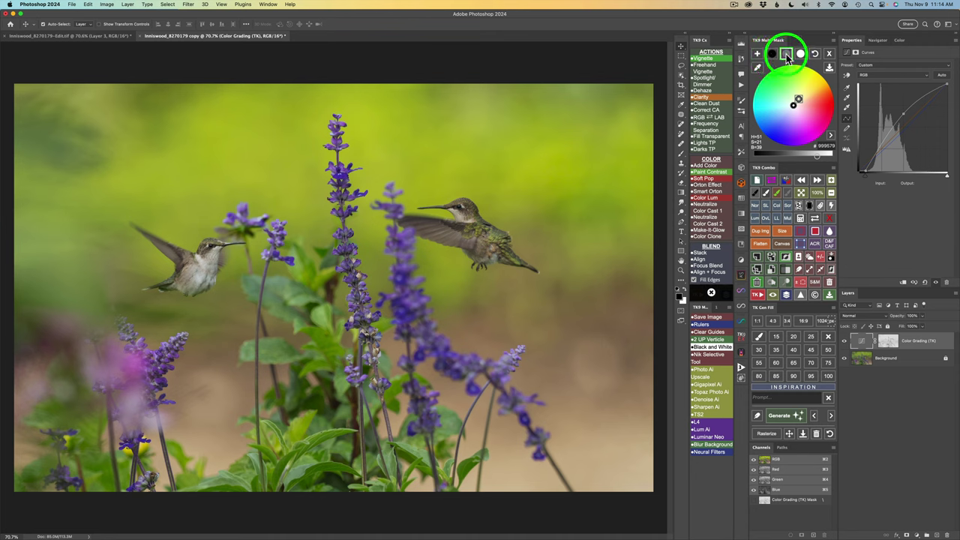
{"action": "left_click", "coordinate": [844, 342]}
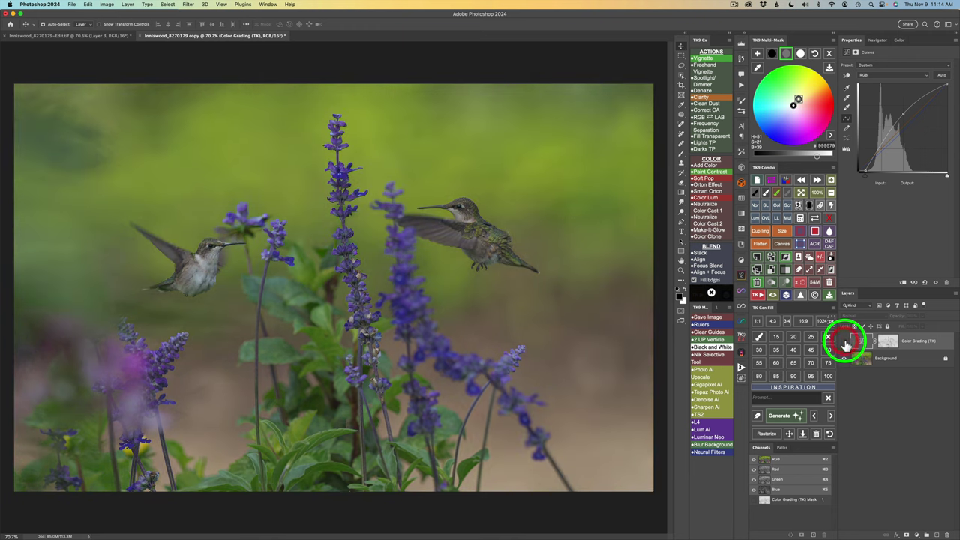
{"action": "left_click", "coordinate": [845, 342]}
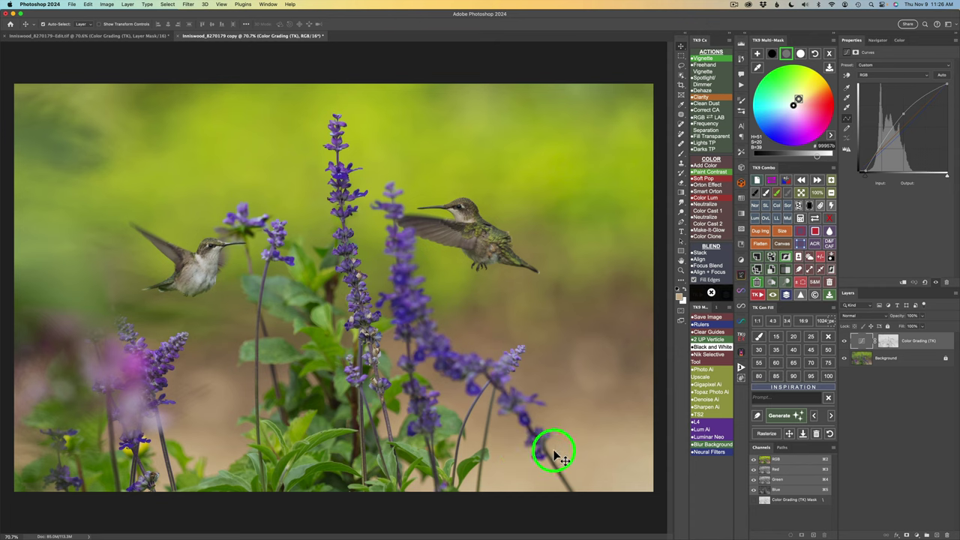
Step: Create a color mask from the tan ground sampled at the photo's lower right and brighten the mask strongly
{"action": "left_click", "coordinate": [828, 53]}
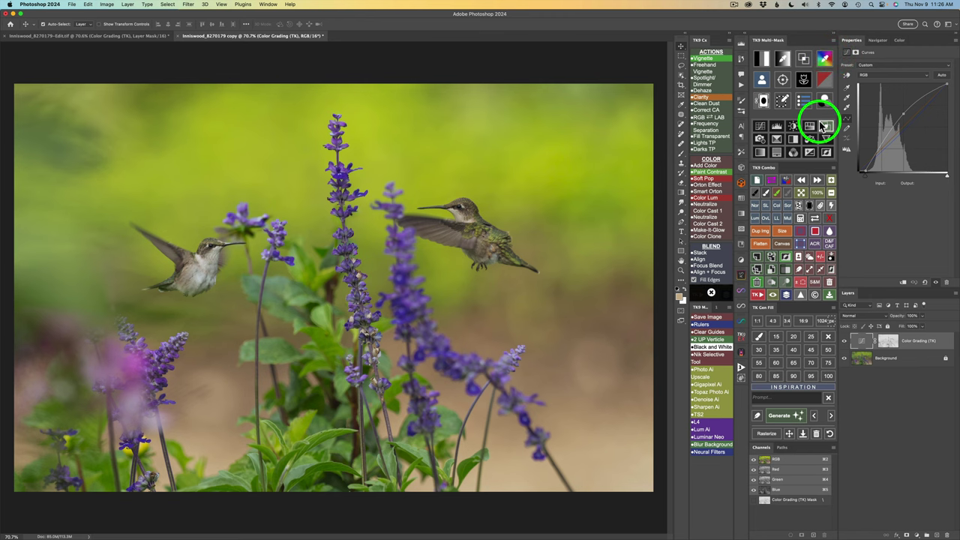
{"action": "left_click", "coordinate": [825, 61]}
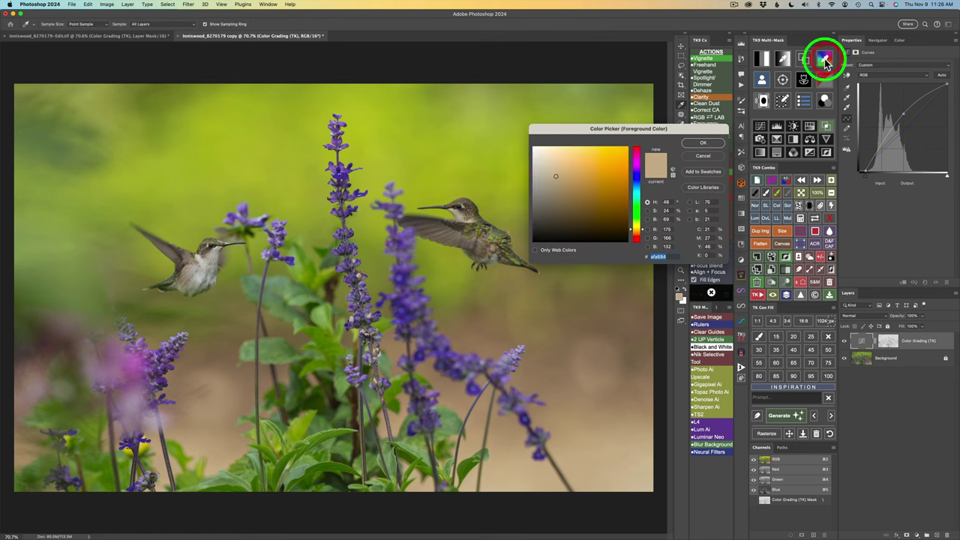
{"action": "left_click", "coordinate": [581, 455]}
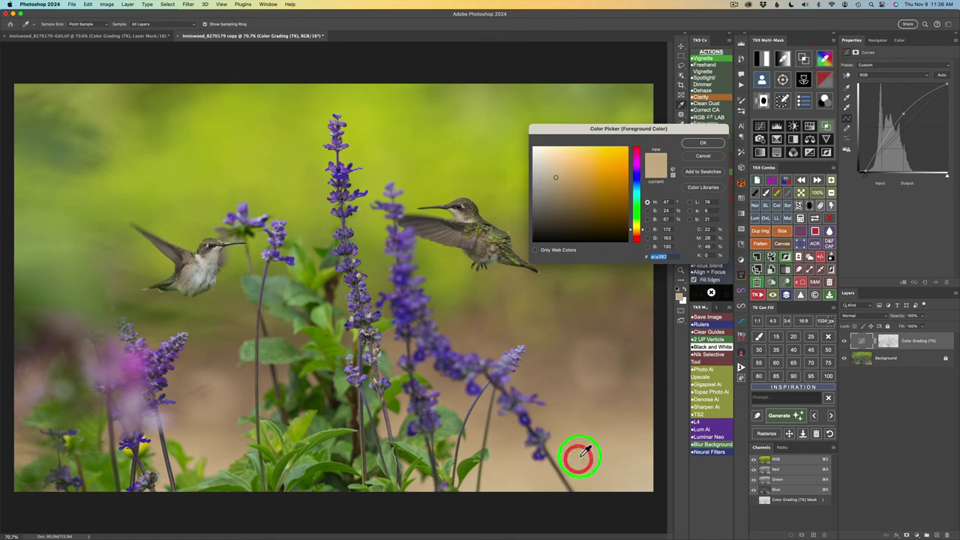
{"action": "left_click", "coordinate": [702, 142]}
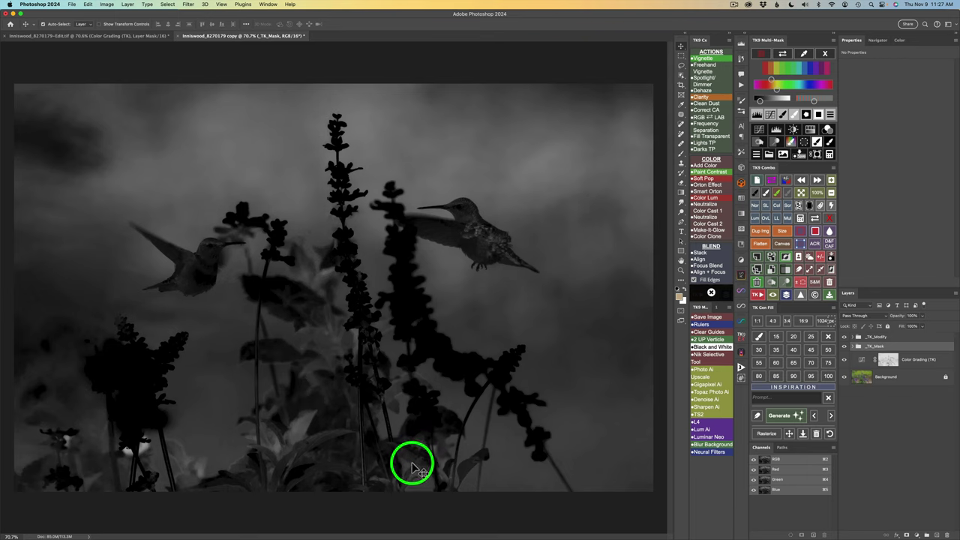
{"action": "left_click", "coordinate": [774, 103]}
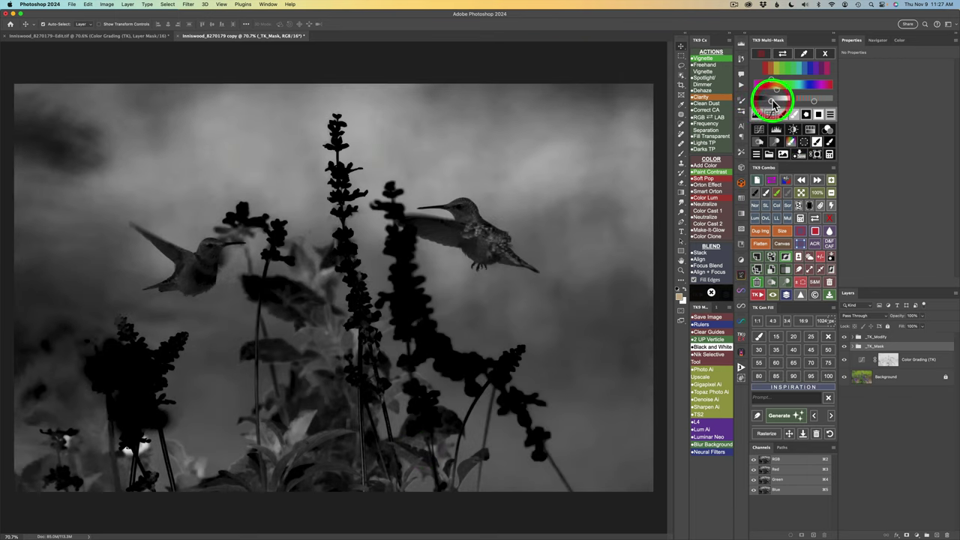
{"action": "left_click", "coordinate": [778, 105]}
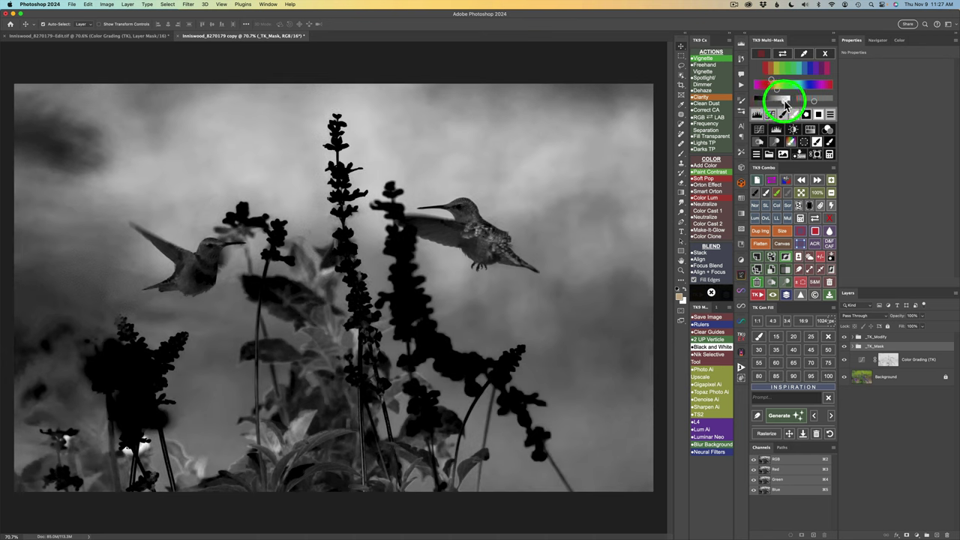
{"action": "left_click", "coordinate": [782, 106]}
{"action": "left_click", "coordinate": [783, 106]}
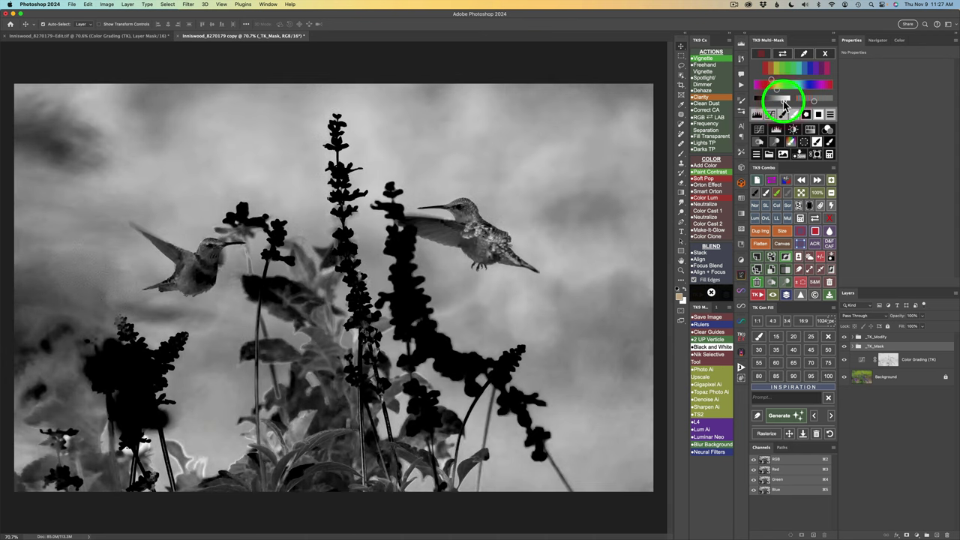
Step: Output the tan color mask as an active selection on a new Burn (black paint) layer
{"action": "left_click", "coordinate": [776, 130]}
{"action": "left_click", "coordinate": [762, 144]}
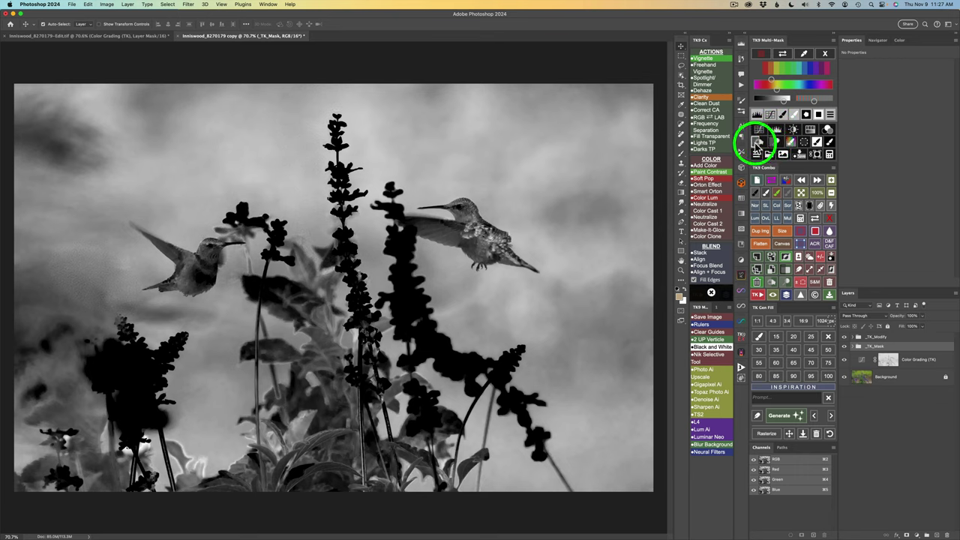
{"action": "left_click", "coordinate": [756, 141]}
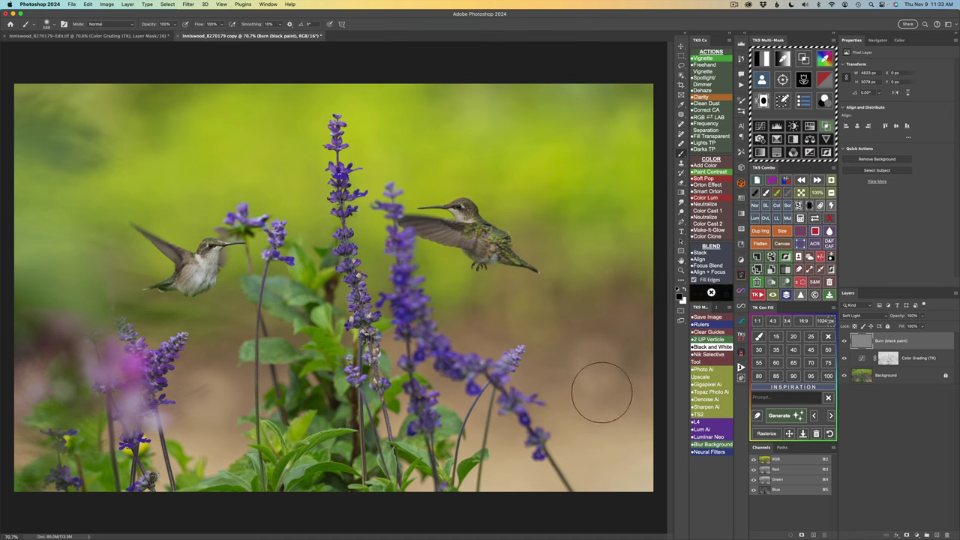
Step: Burn the bright tan background through the selection with a soft brush at 10% opacity, and compare the layer's before and after
{"action": "left_click_drag", "start_coordinate": [600, 393], "coordinate": [578, 396]}
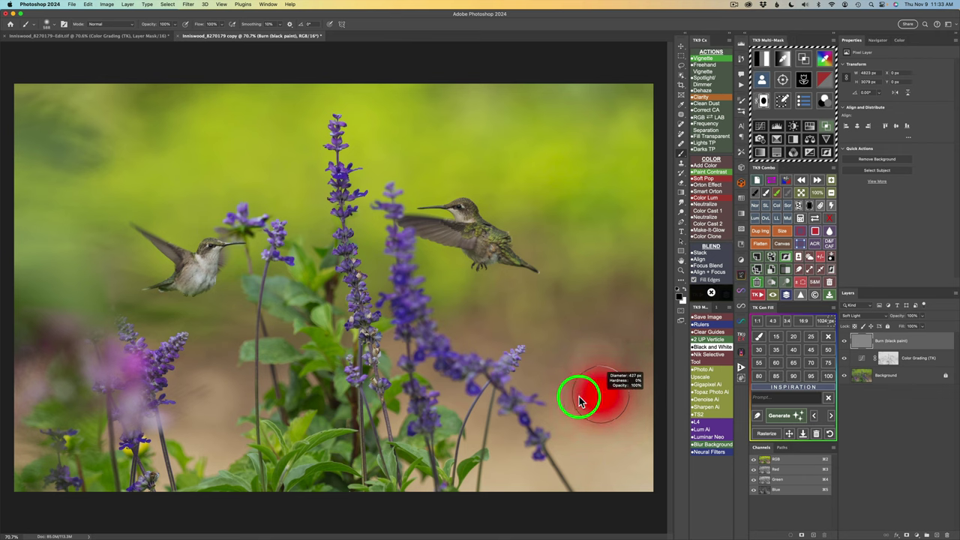
{"action": "left_click", "coordinate": [168, 33]}
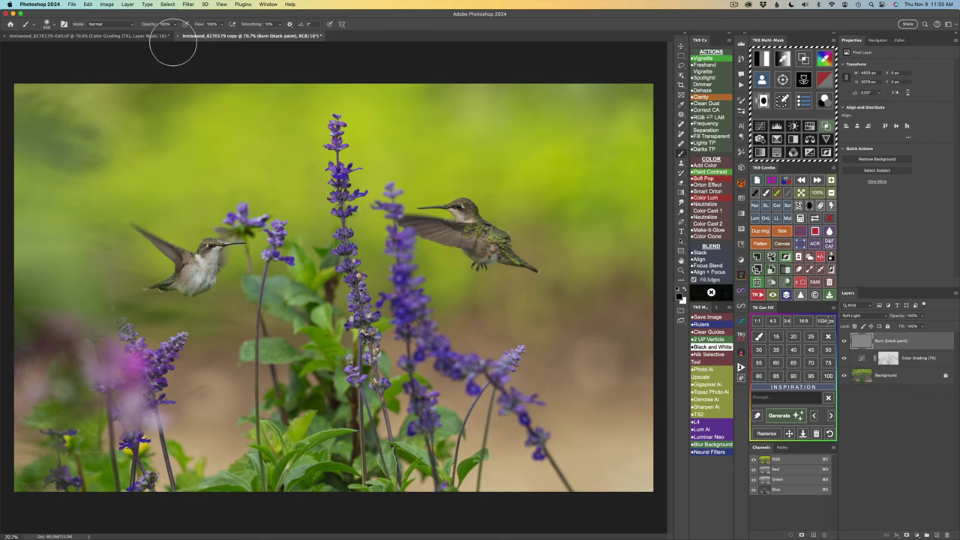
{"action": "key", "text": "1"}
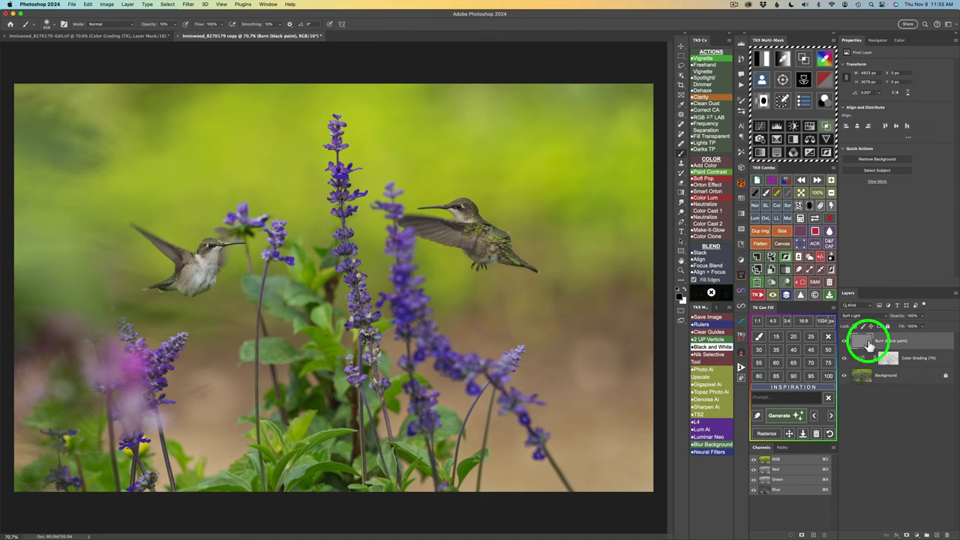
{"action": "left_click", "coordinate": [844, 344]}
{"action": "left_click", "coordinate": [844, 343]}
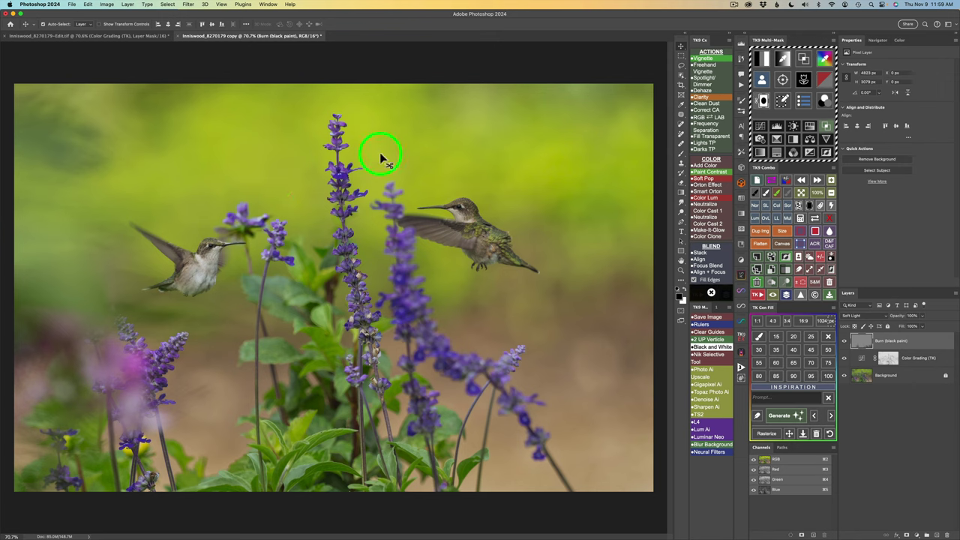
Step: Create a color mask from the bright green background, brighten it, and output it to a Hue/Saturation layer
{"action": "left_click", "coordinate": [826, 58]}
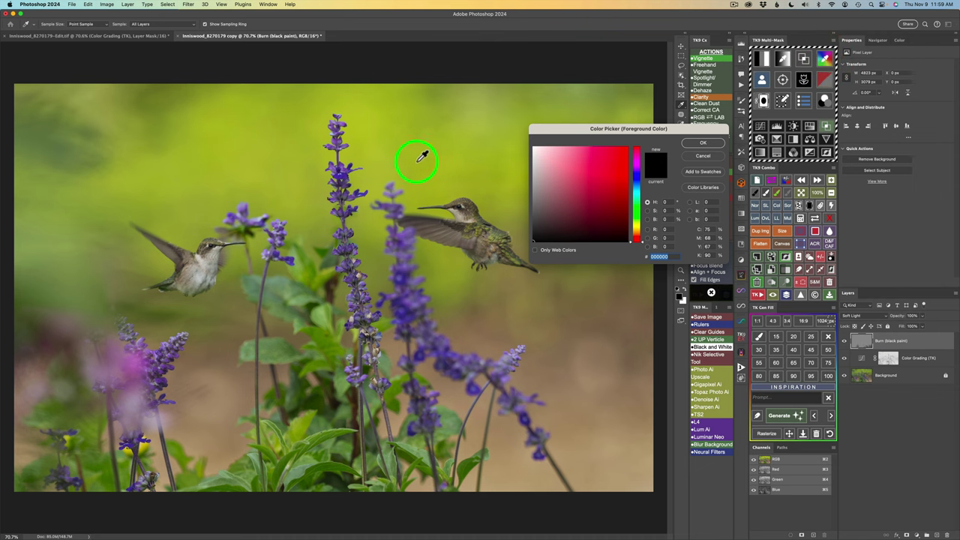
{"action": "left_click", "coordinate": [300, 173]}
{"action": "left_click", "coordinate": [696, 147]}
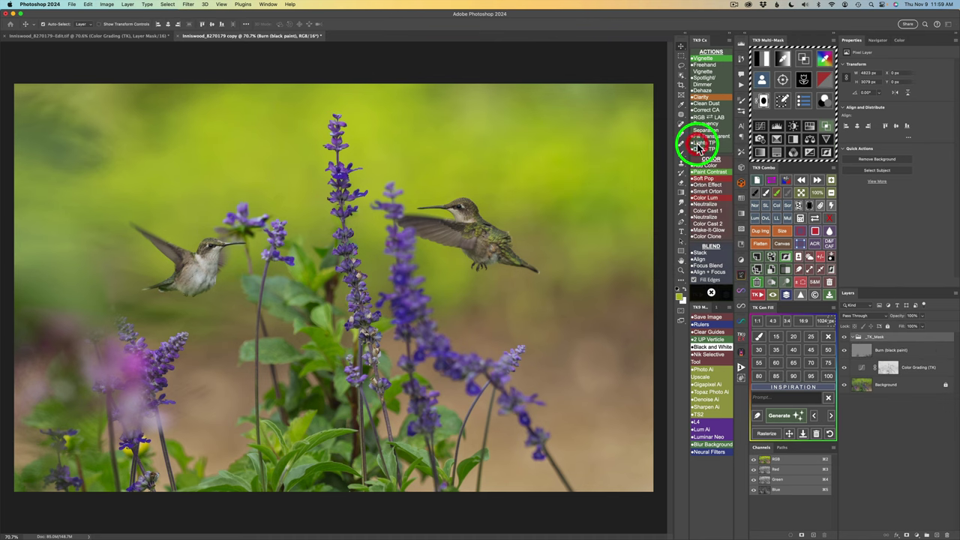
{"action": "left_click_drag", "start_coordinate": [760, 97], "coordinate": [780, 107]}
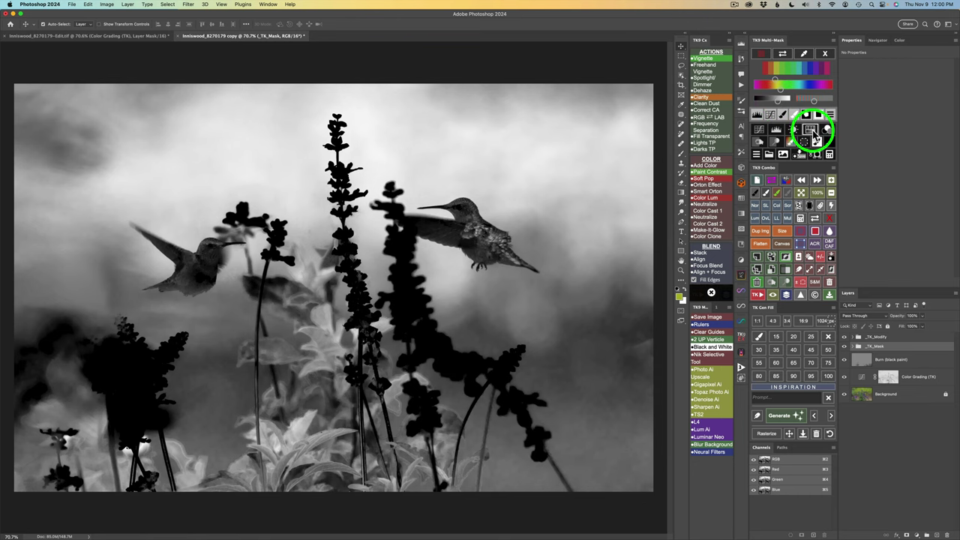
{"action": "left_click", "coordinate": [811, 128]}
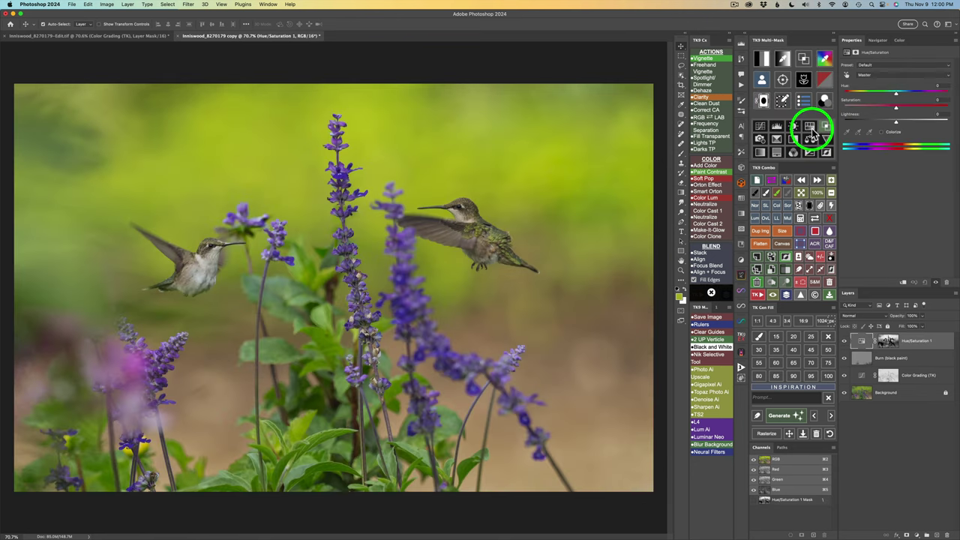
Step: Lower the green background's saturation to about -16 and lightness to about -5, and compare the Hue/Saturation layer's before and after
{"action": "left_click_drag", "start_coordinate": [897, 111], "coordinate": [890, 110]}
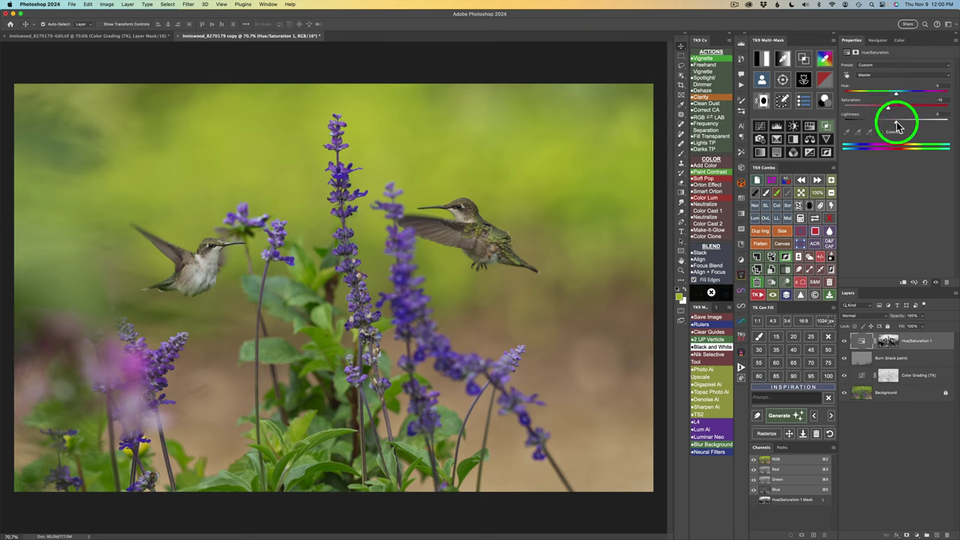
{"action": "left_click_drag", "start_coordinate": [898, 128], "coordinate": [893, 126]}
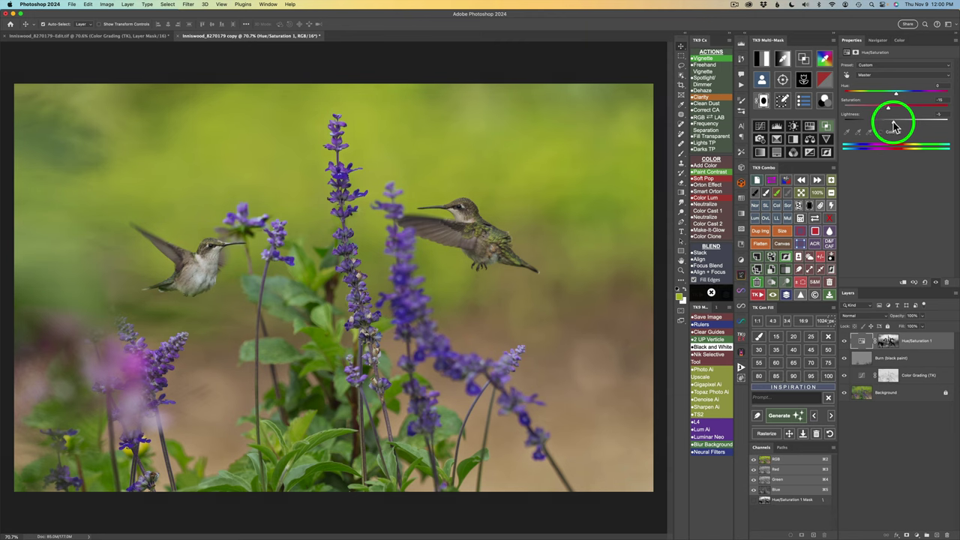
{"action": "left_click", "coordinate": [844, 341]}
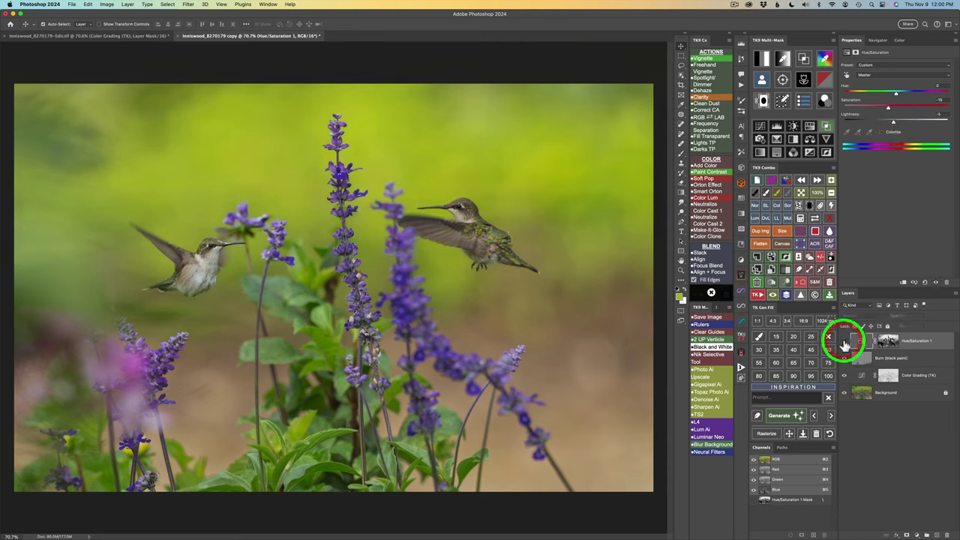
{"action": "left_click", "coordinate": [844, 342]}
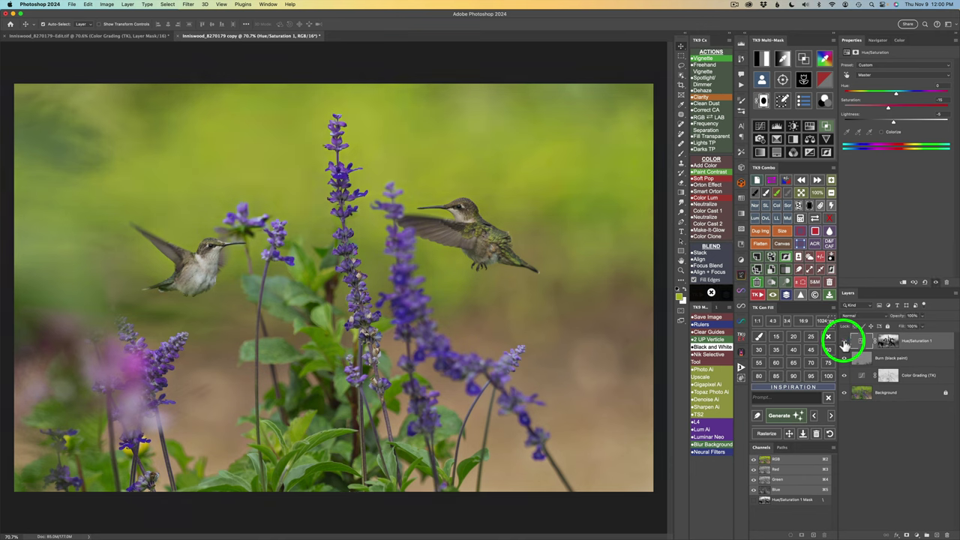
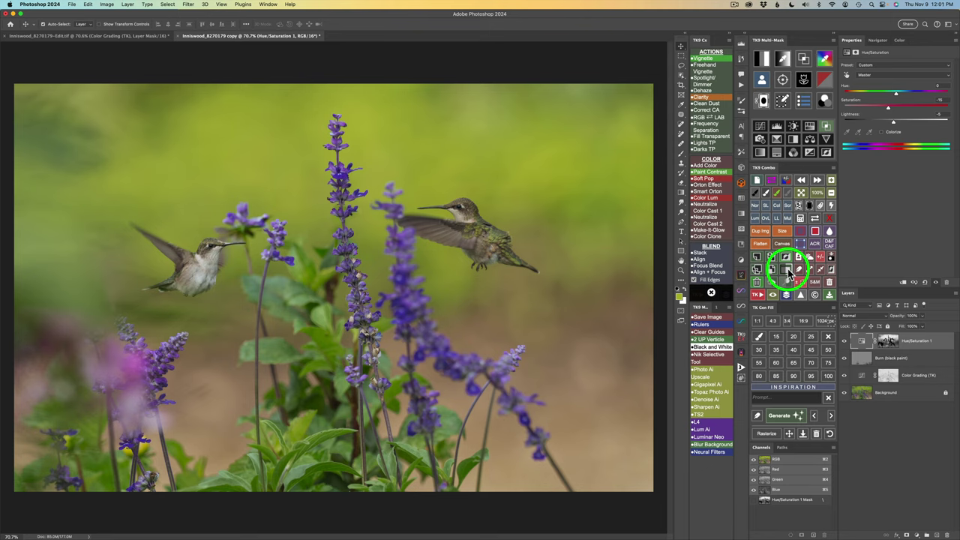
Step: Put the Hue/Saturation layer in a masked group and set the Gradient tool to the black-and-white Basics preset with Reverse enabled
{"action": "left_click", "coordinate": [787, 269]}
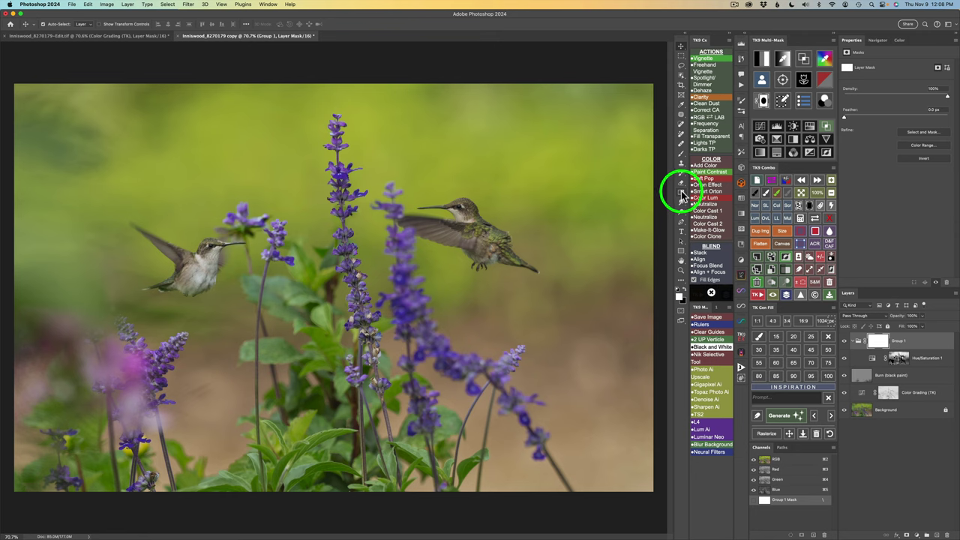
{"action": "left_click", "coordinate": [682, 194]}
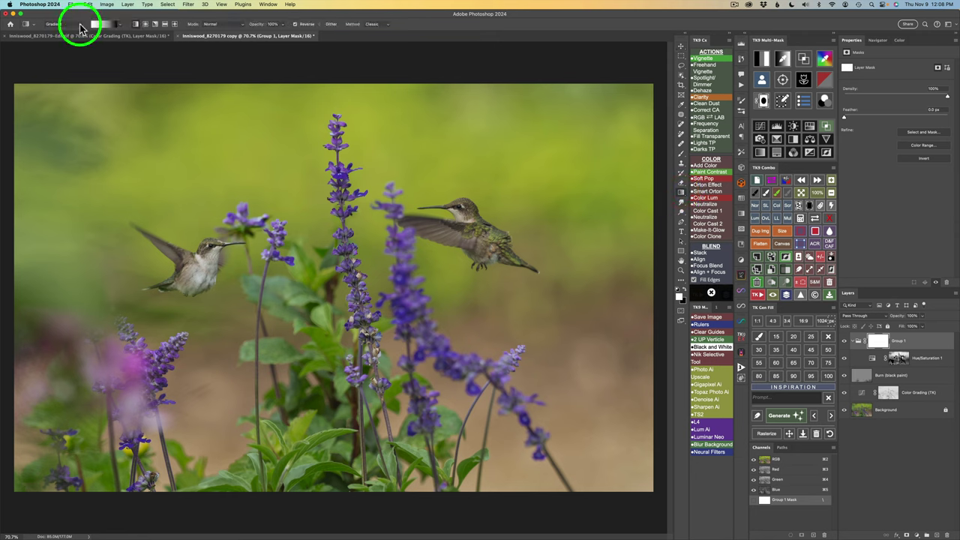
{"action": "left_click", "coordinate": [79, 26]}
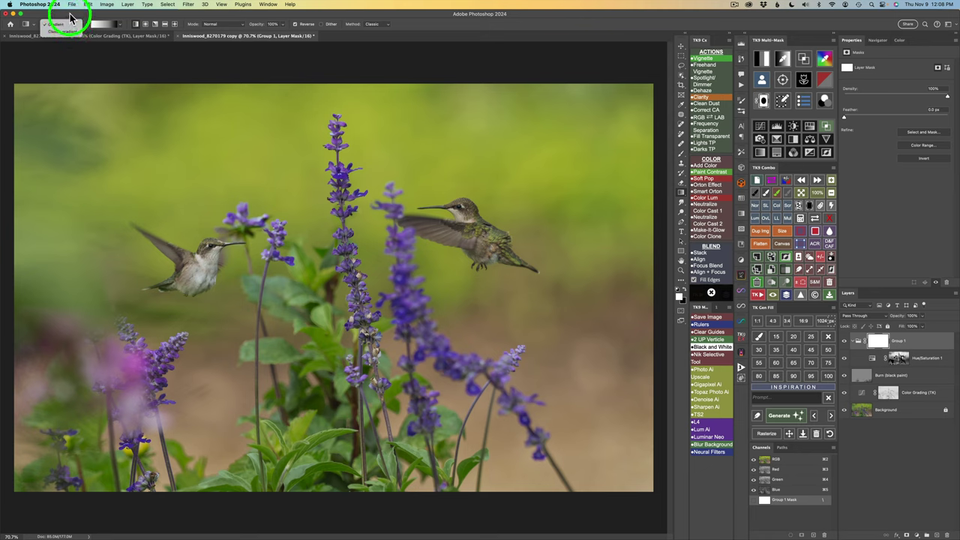
{"action": "left_click", "coordinate": [72, 27]}
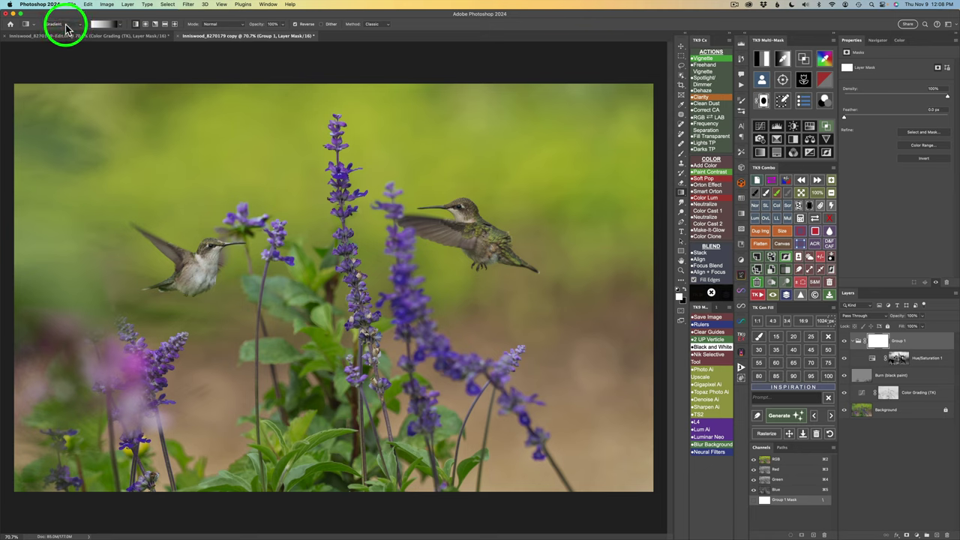
{"action": "left_click", "coordinate": [120, 28]}
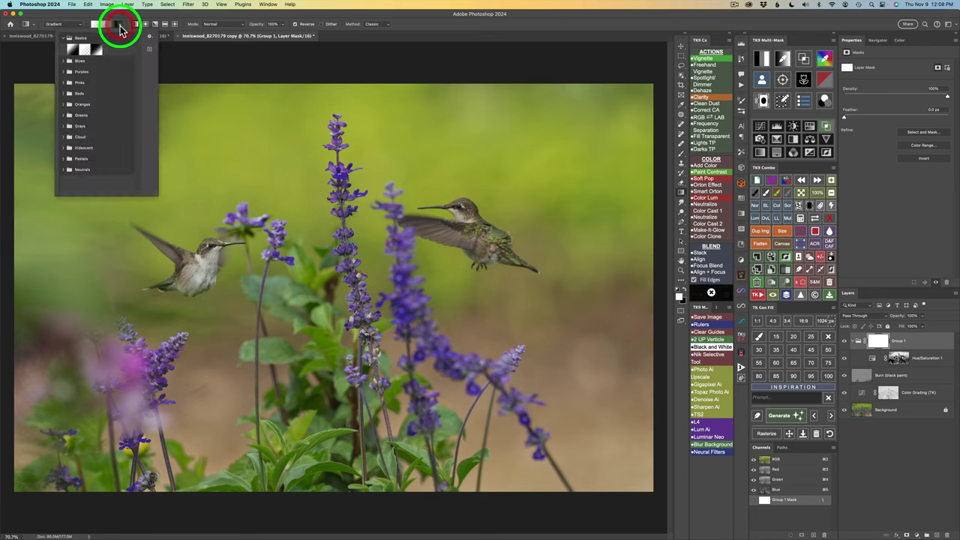
{"action": "left_click", "coordinate": [65, 37]}
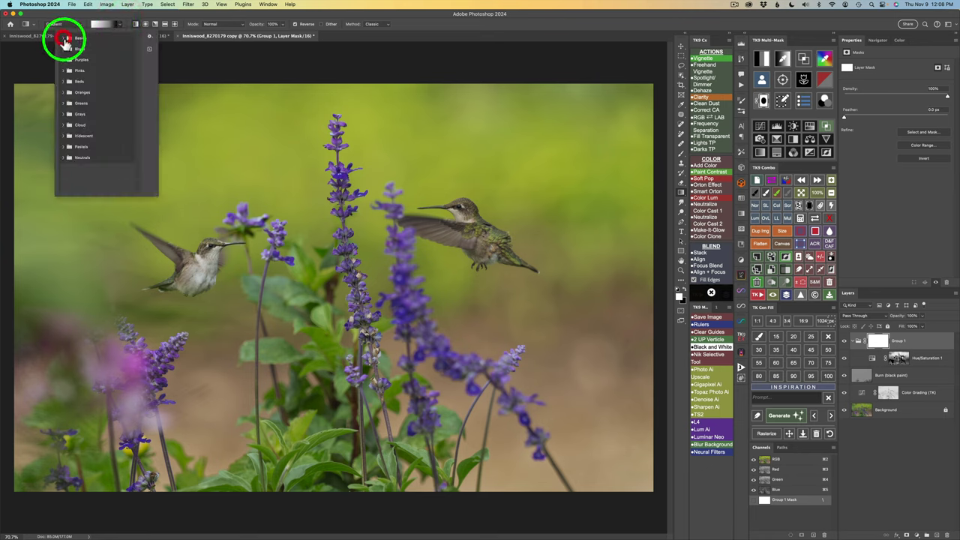
{"action": "left_click", "coordinate": [66, 38]}
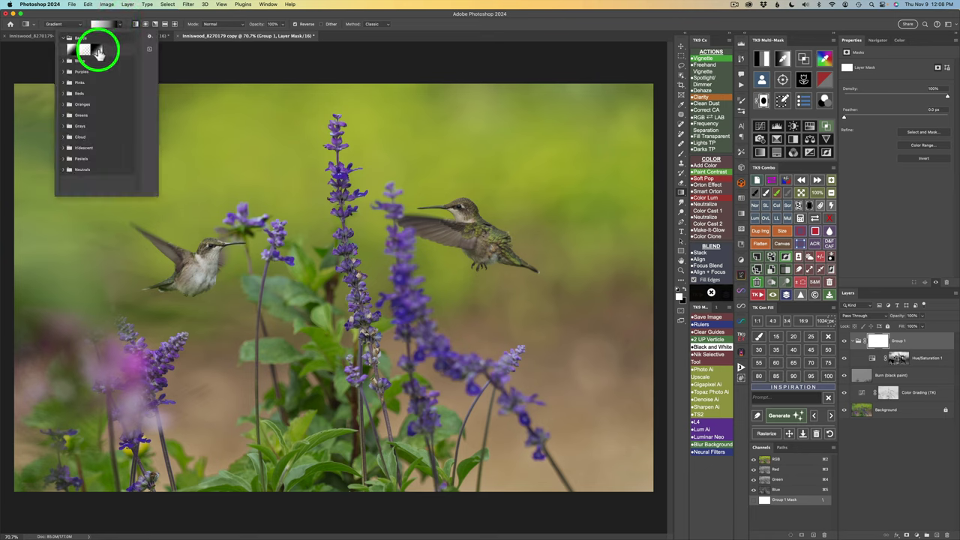
{"action": "left_click", "coordinate": [97, 51]}
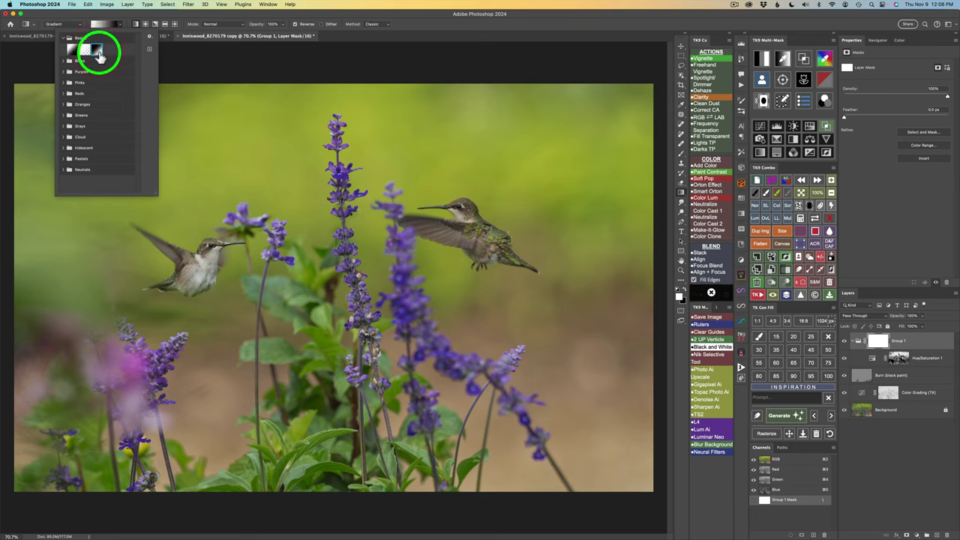
{"action": "left_click", "coordinate": [420, 23]}
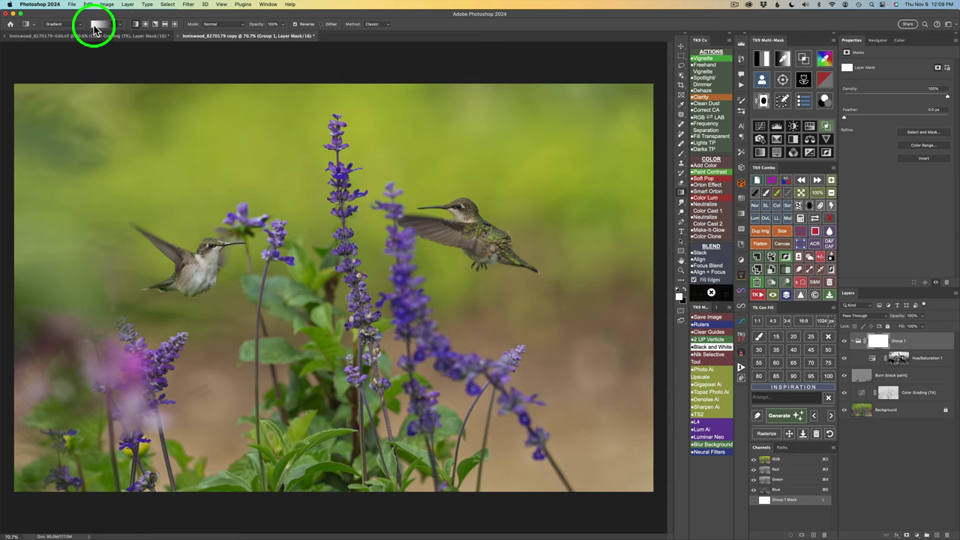
{"action": "left_click", "coordinate": [295, 24]}
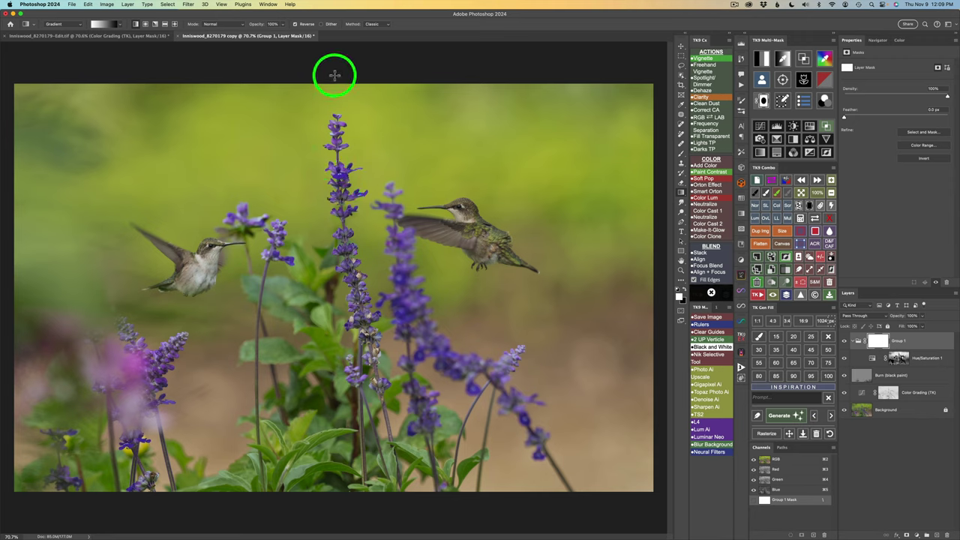
Step: Draw a vertical gradient on the group mask from above the photo down to the lower foliage, and shift its midpoint downward
{"action": "left_click_drag", "start_coordinate": [334, 76], "coordinate": [332, 96]}
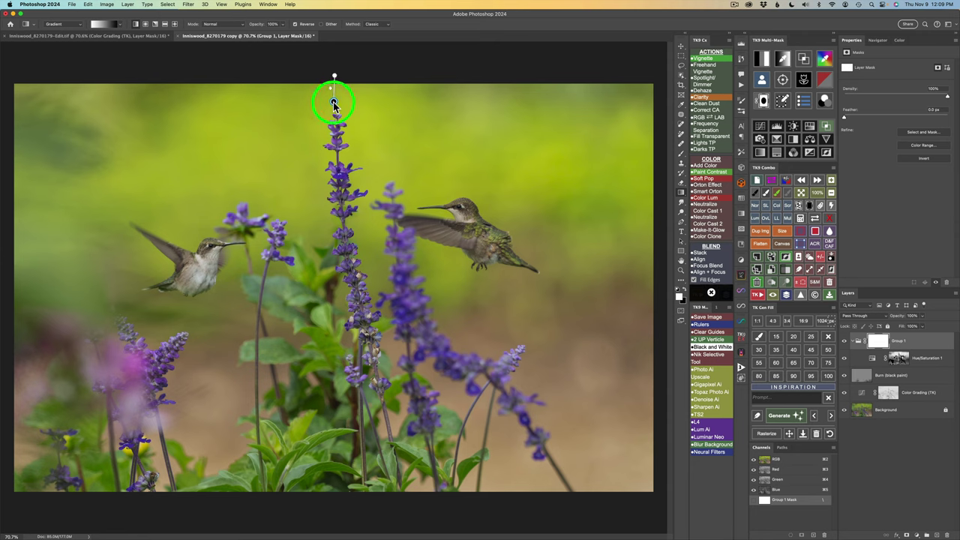
{"action": "left_click_drag", "start_coordinate": [336, 132], "coordinate": [342, 395]}
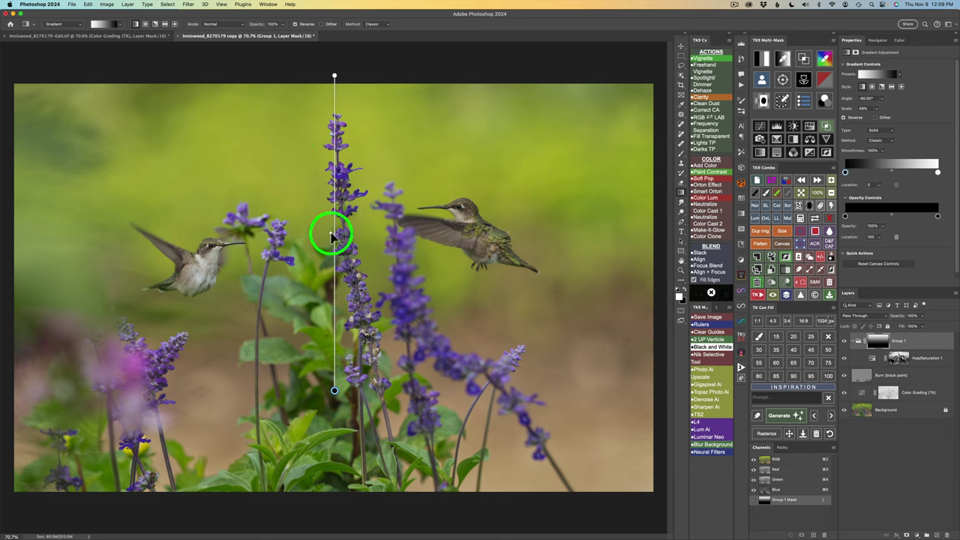
{"action": "left_click_drag", "start_coordinate": [331, 236], "coordinate": [316, 324]}
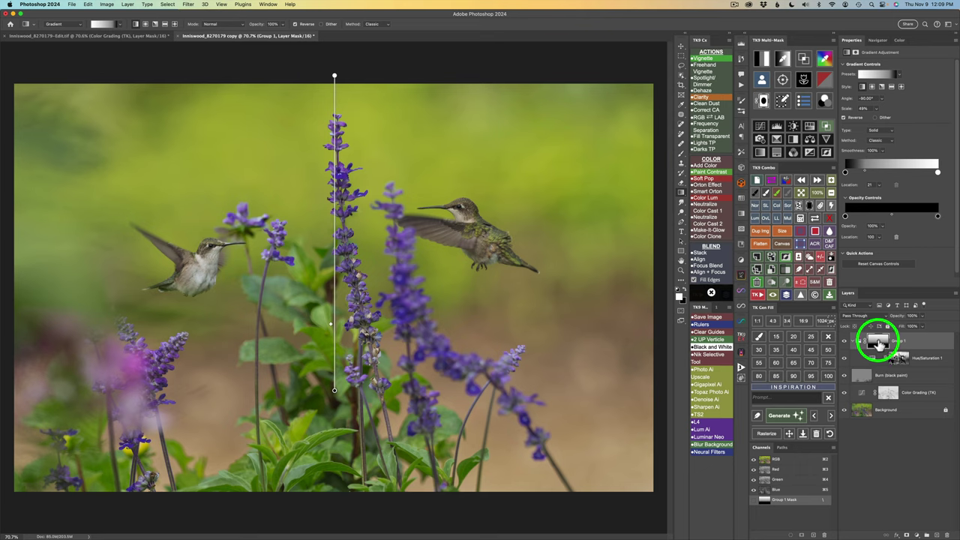
Step: Paint black at 100% opacity over both hummingbirds on the group mask to exclude them from the background adjustment
{"action": "left_click", "coordinate": [877, 341]}
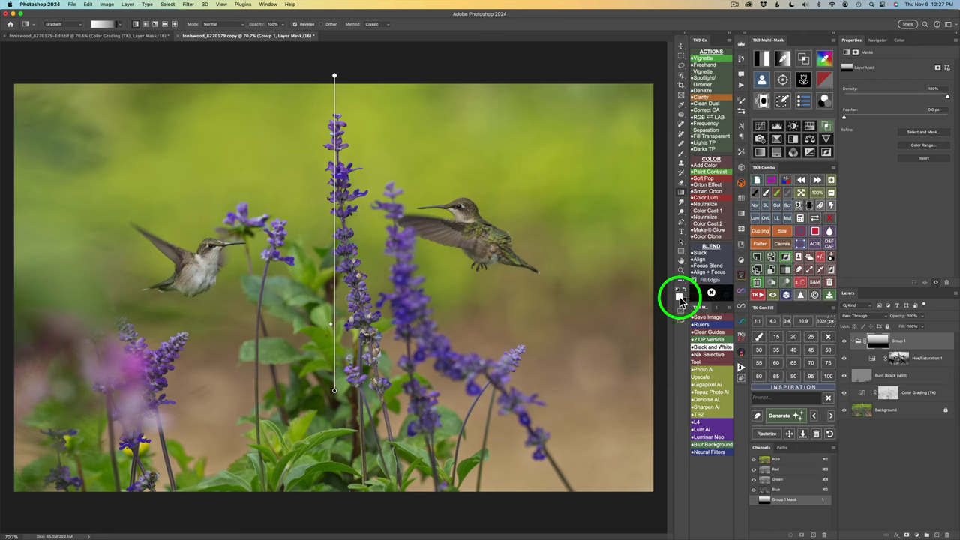
{"action": "left_click", "coordinate": [754, 192]}
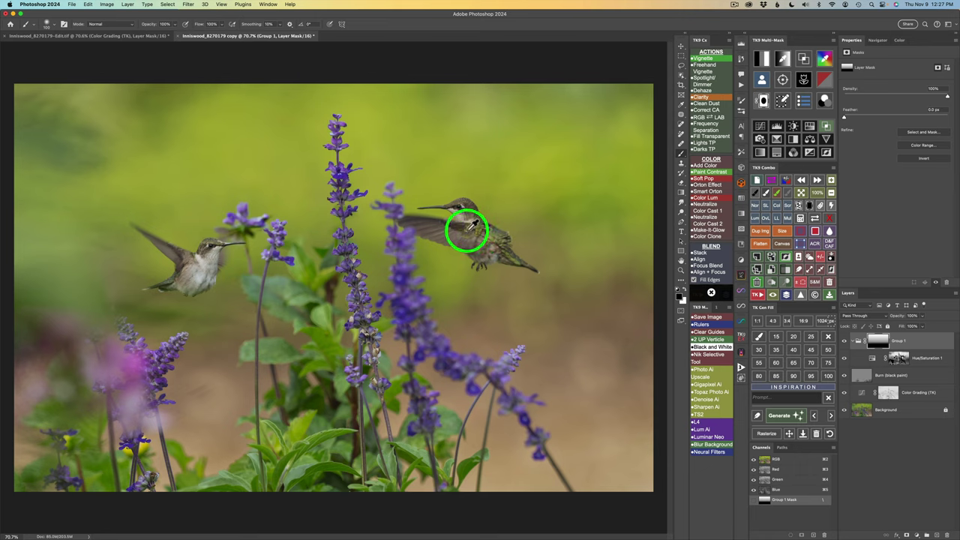
{"action": "left_click_drag", "start_coordinate": [469, 225], "coordinate": [467, 228]}
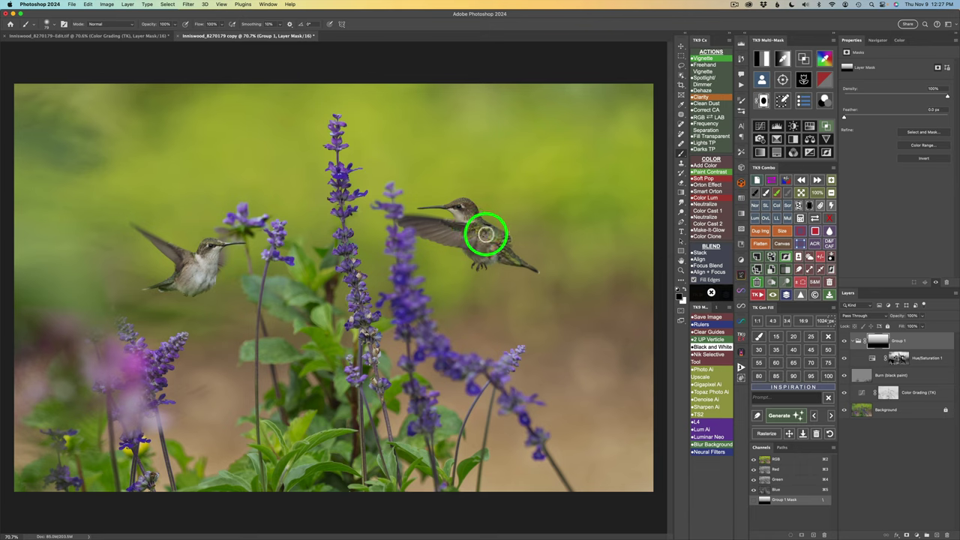
{"action": "mouse_move", "coordinate": [486, 235]}
{"action": "left_mouse_down"}
{"action": "mouse_move", "coordinate": [520, 263]}
{"action": "mouse_move", "coordinate": [501, 249]}
{"action": "mouse_move", "coordinate": [490, 255]}
{"action": "mouse_move", "coordinate": [500, 247]}
{"action": "mouse_move", "coordinate": [518, 264]}
{"action": "mouse_move", "coordinate": [483, 227]}
{"action": "mouse_move", "coordinate": [479, 248]}
{"action": "left_mouse_up"}
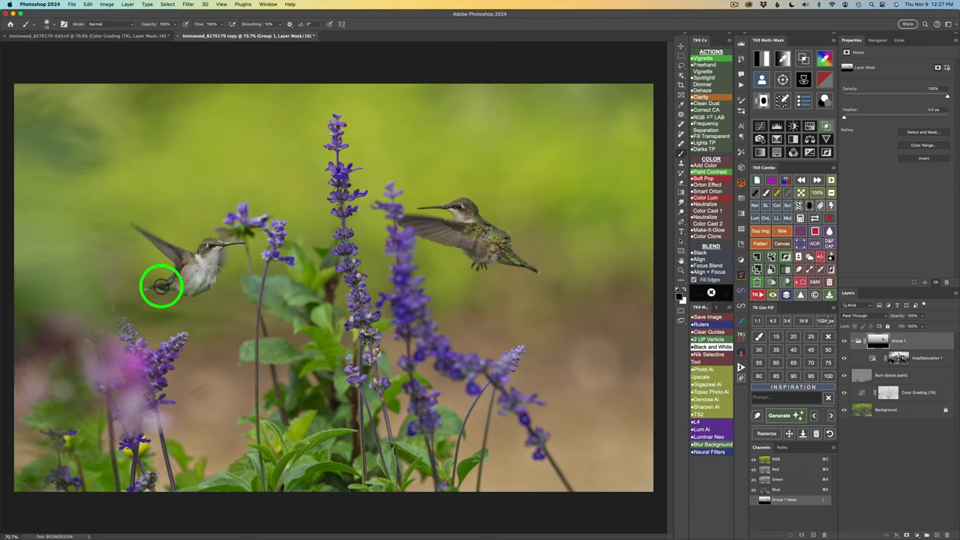
{"action": "mouse_move", "coordinate": [161, 284]}
{"action": "left_mouse_down"}
{"action": "mouse_move", "coordinate": [216, 246]}
{"action": "mouse_move", "coordinate": [196, 264]}
{"action": "mouse_move", "coordinate": [174, 251]}
{"action": "mouse_move", "coordinate": [182, 285]}
{"action": "left_mouse_up"}
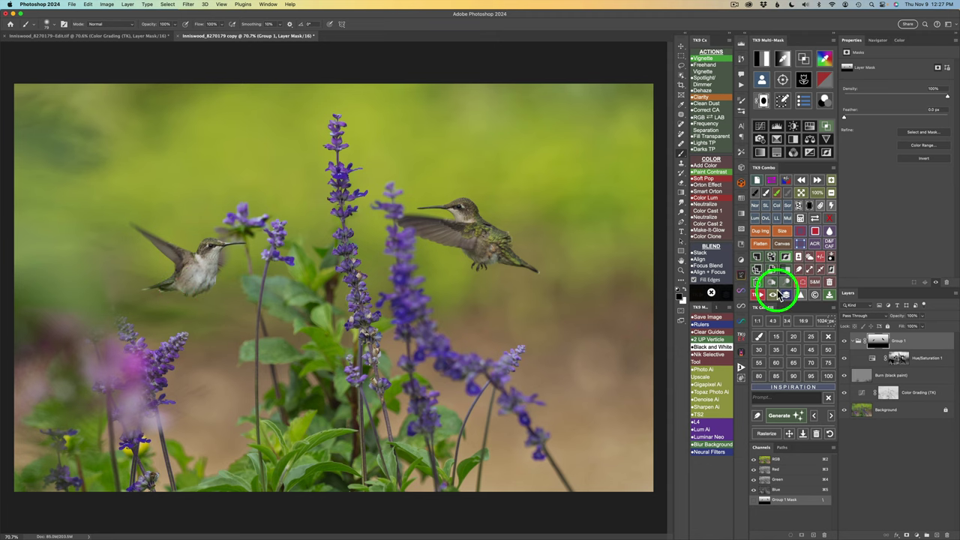
Step: Compare the group's before and after, and collapse the group in the layer stack
{"action": "left_click", "coordinate": [845, 342]}
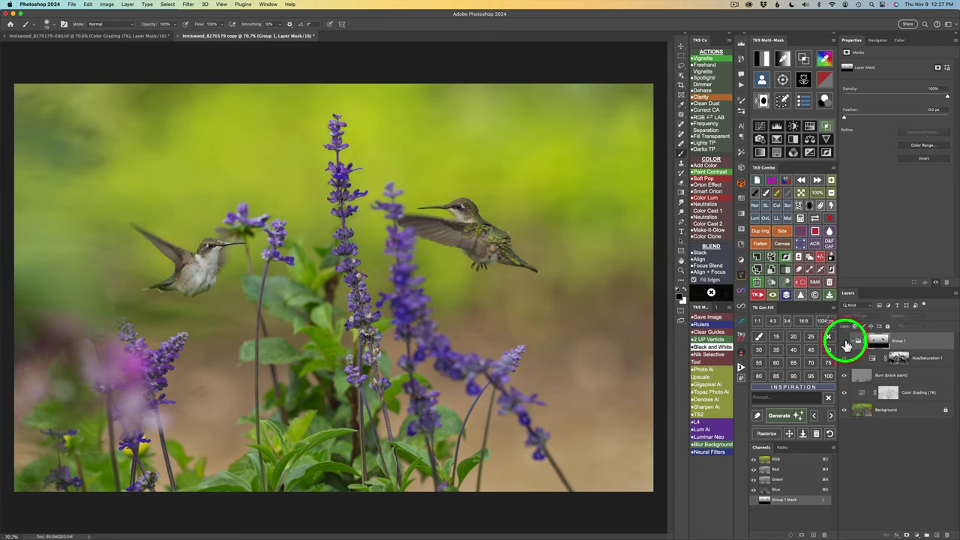
{"action": "left_click", "coordinate": [845, 342]}
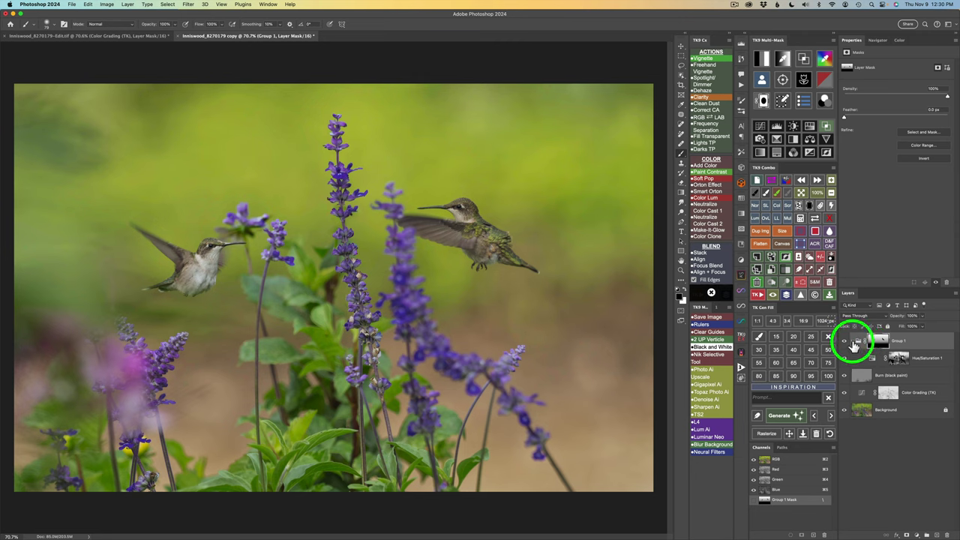
{"action": "left_click", "coordinate": [854, 343]}
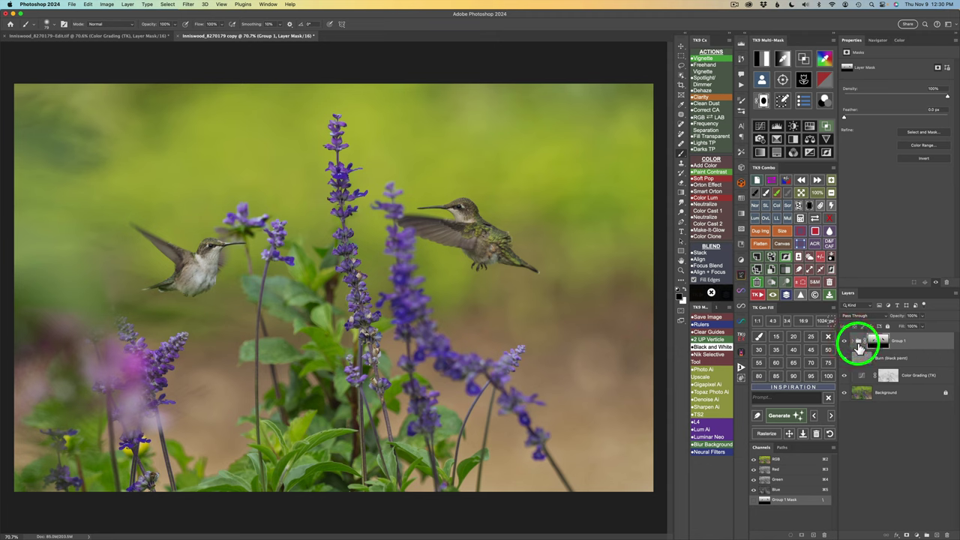
{"action": "key", "text": "v"}
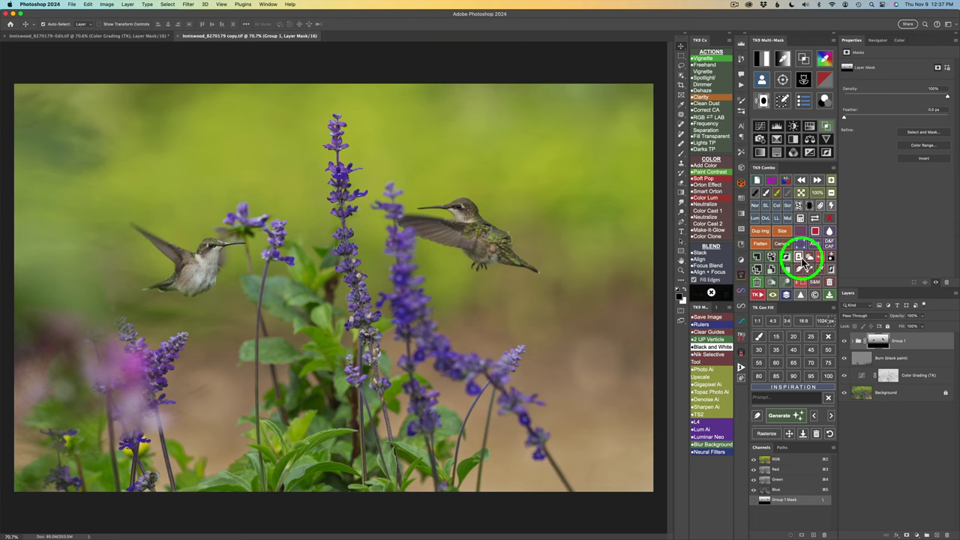
Step: Stamp the visible layers into a new smart object layer and open it in the Camera Raw filter
{"action": "left_click", "coordinate": [772, 258]}
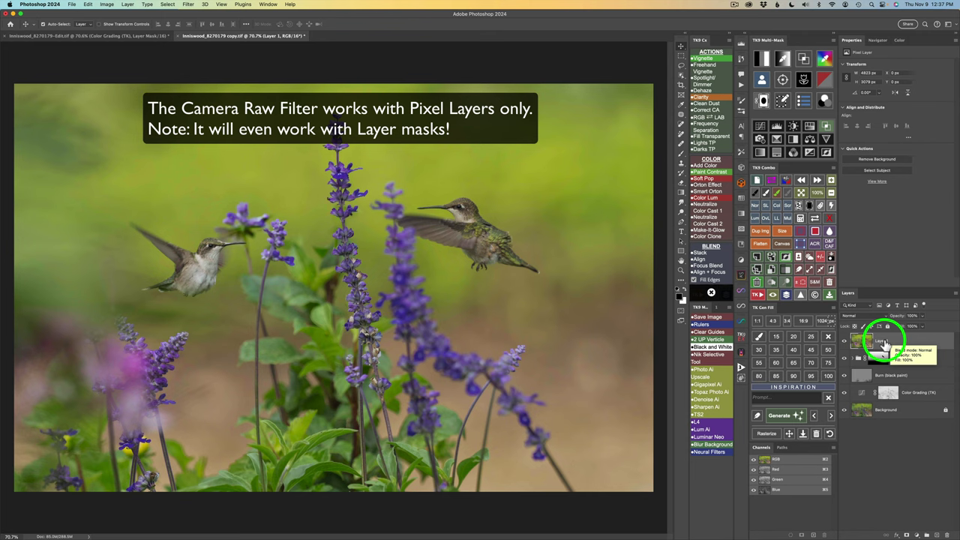
{"action": "left_click", "coordinate": [773, 269]}
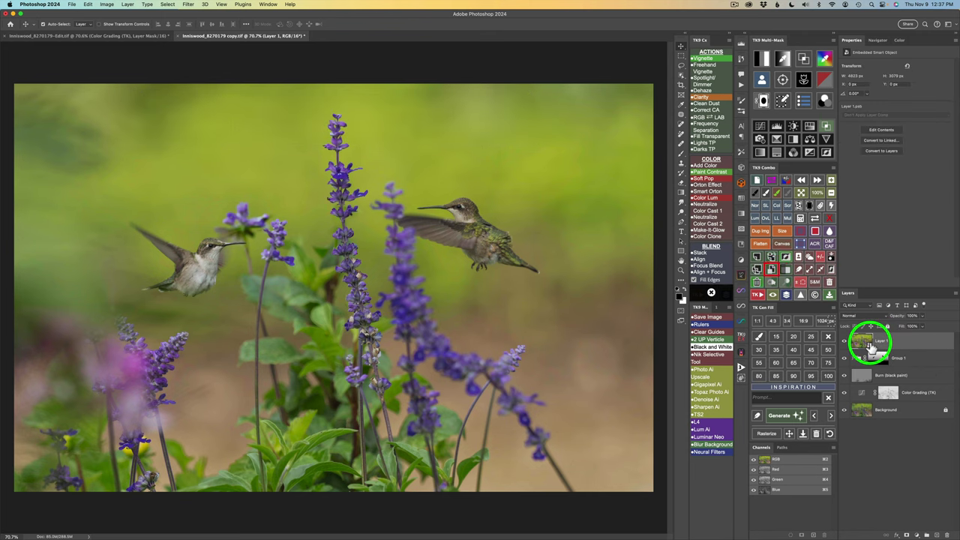
{"action": "left_click", "coordinate": [817, 245]}
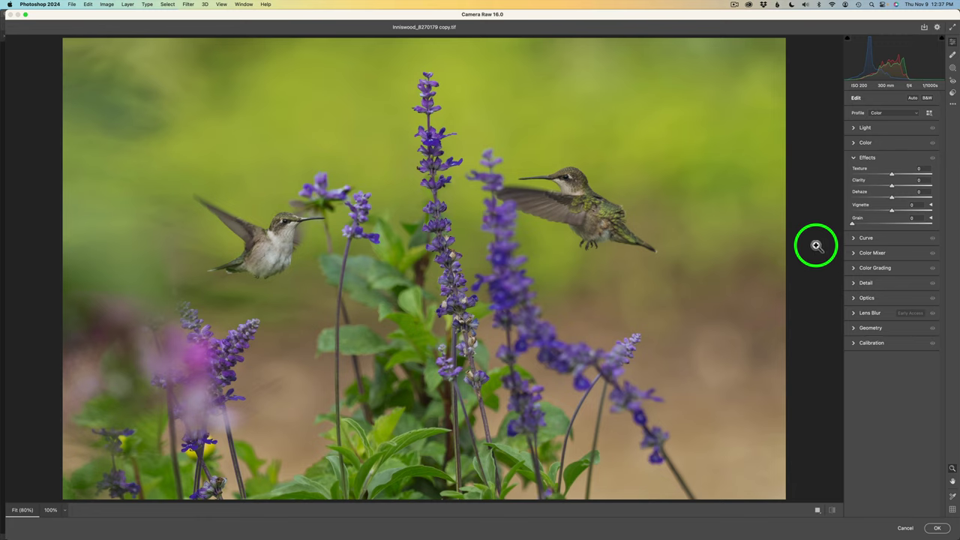
Step: Set the Camera Raw effects to Texture +25, Clarity +38 and Dehaze +14, judging them on the birds
{"action": "left_click", "coordinate": [874, 157]}
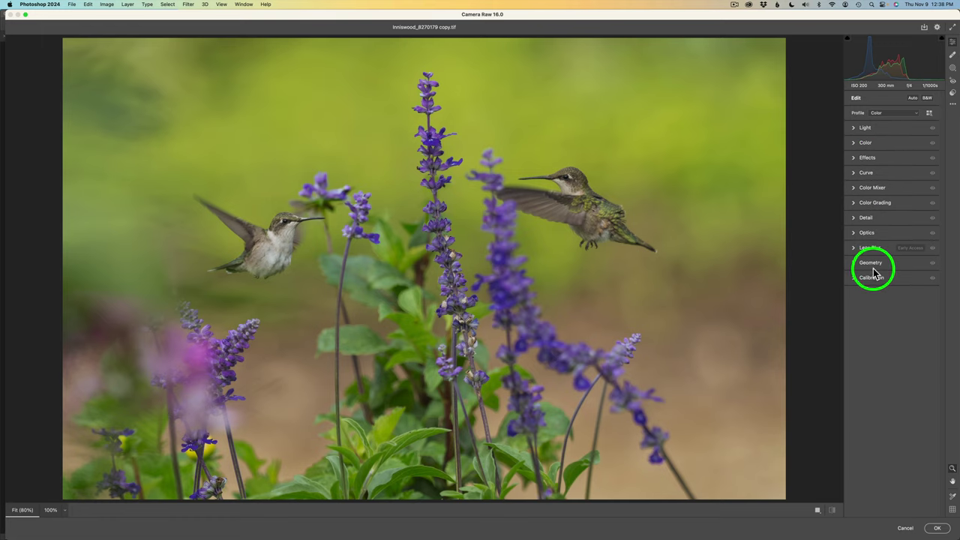
{"action": "left_click", "coordinate": [872, 158]}
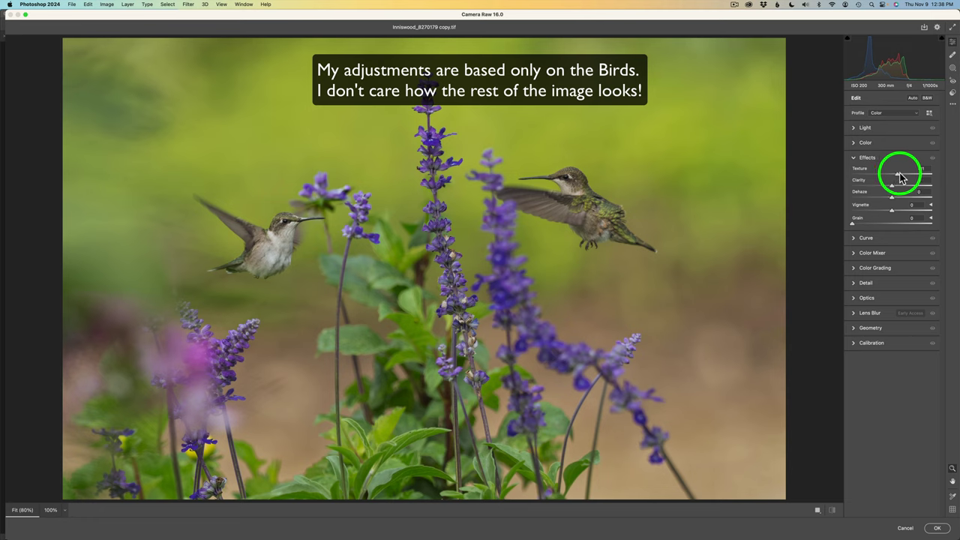
{"action": "left_click_drag", "start_coordinate": [900, 176], "coordinate": [866, 178]}
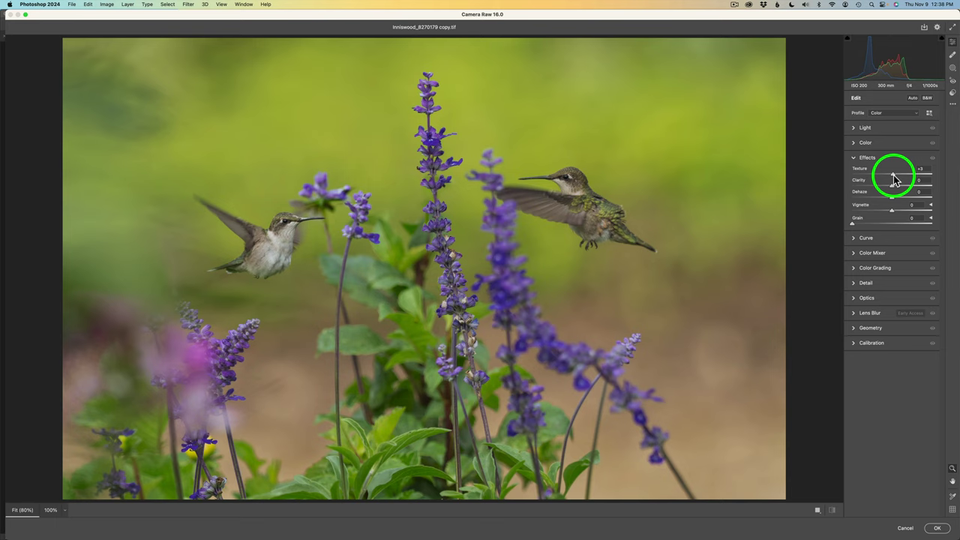
{"action": "left_click_drag", "start_coordinate": [893, 180], "coordinate": [901, 181]}
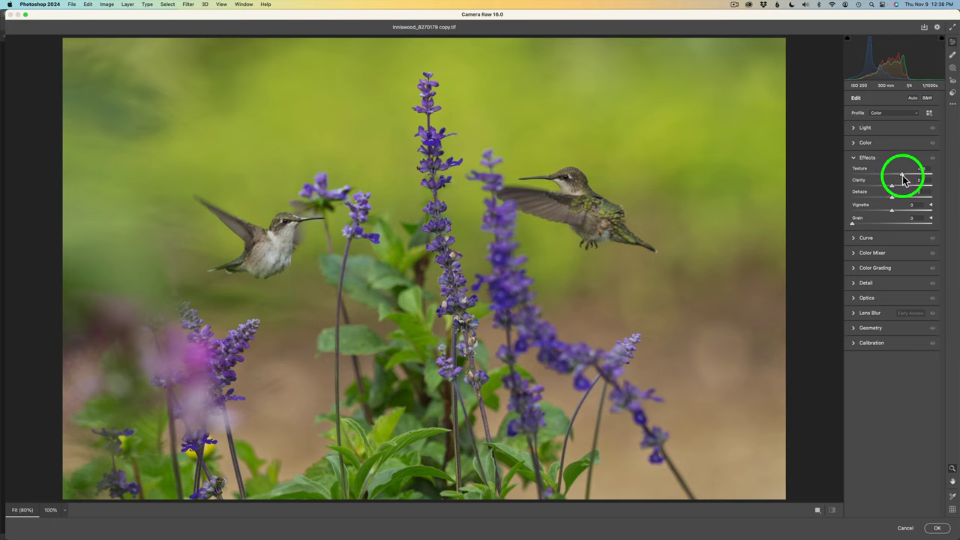
{"action": "left_click", "coordinate": [894, 186]}
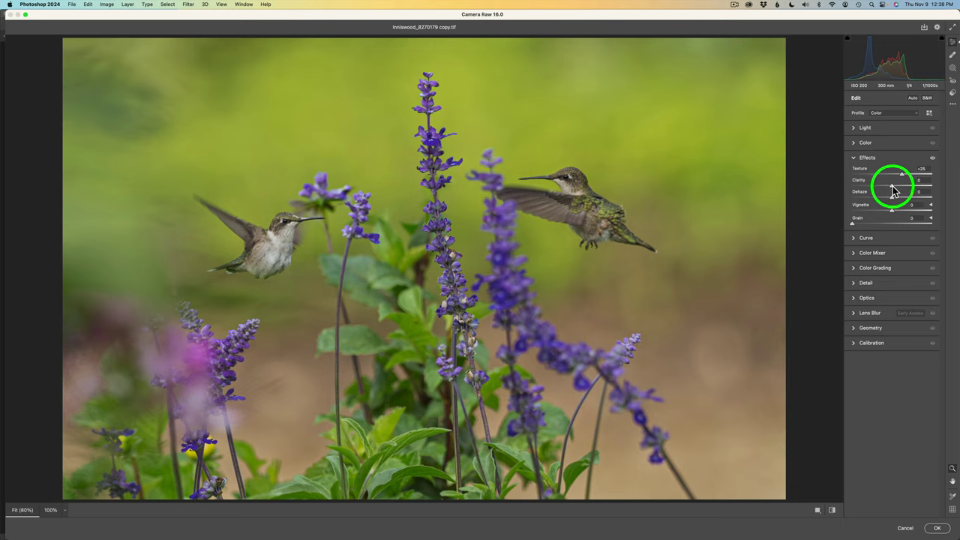
{"action": "left_click_drag", "start_coordinate": [891, 185], "coordinate": [909, 191]}
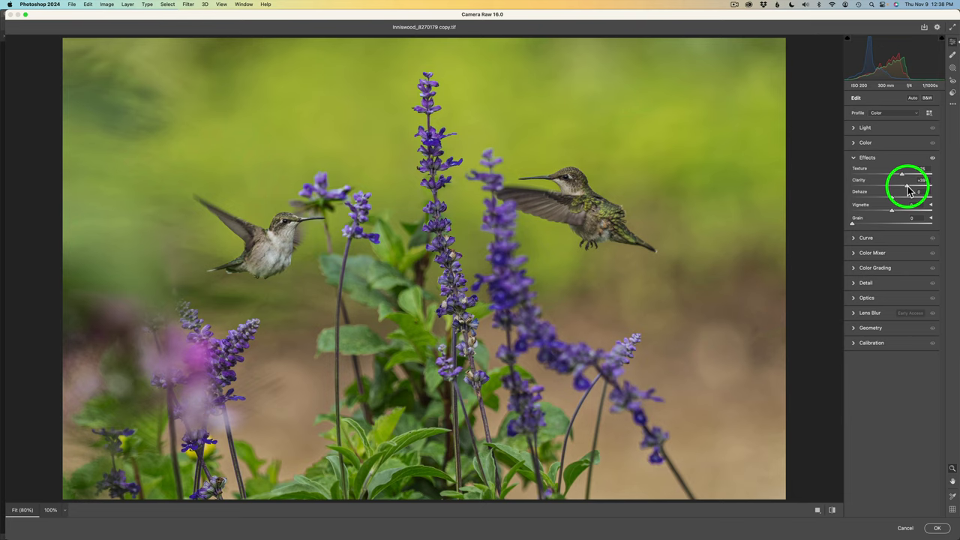
{"action": "left_click_drag", "start_coordinate": [907, 187], "coordinate": [908, 189]}
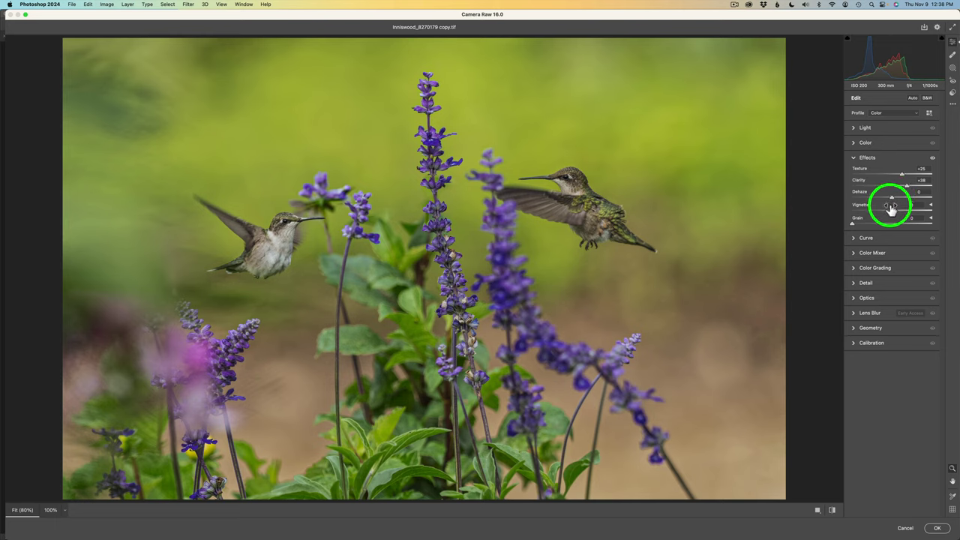
{"action": "mouse_move", "coordinate": [893, 201]}
{"action": "left_mouse_down"}
{"action": "mouse_move", "coordinate": [917, 200]}
{"action": "mouse_move", "coordinate": [900, 197]}
{"action": "left_mouse_up"}
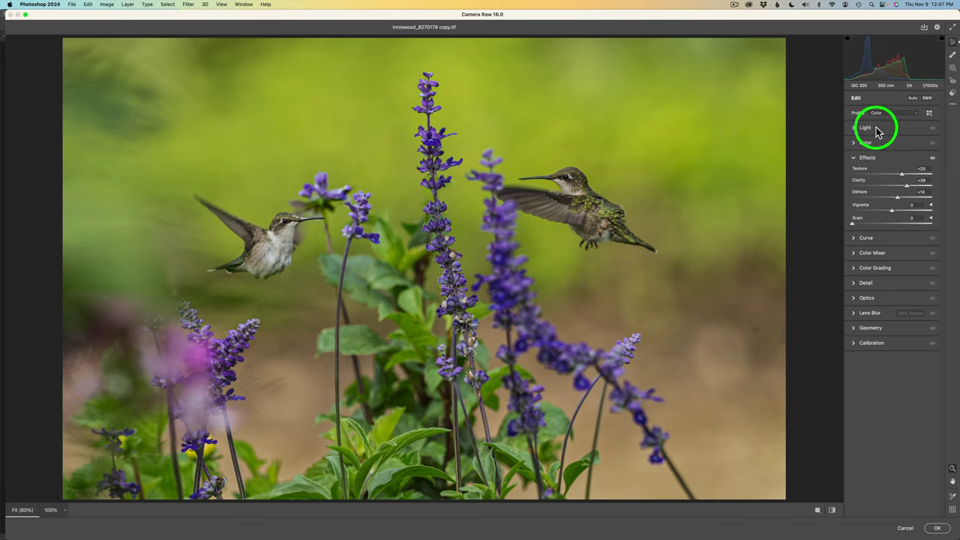
Step: Set the Camera Raw light adjustments to Highlights +21 and Shadows +19
{"action": "left_click", "coordinate": [875, 130]}
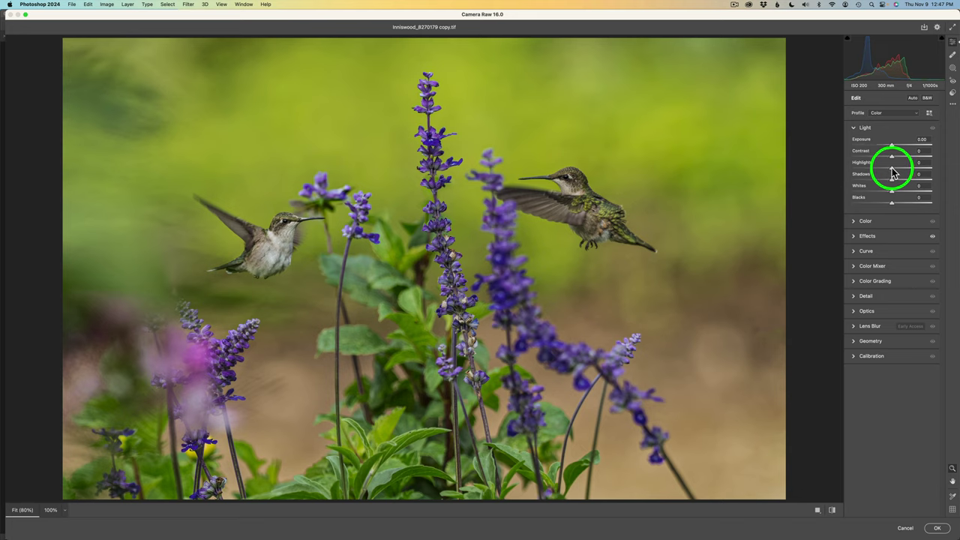
{"action": "left_click_drag", "start_coordinate": [892, 171], "coordinate": [900, 172]}
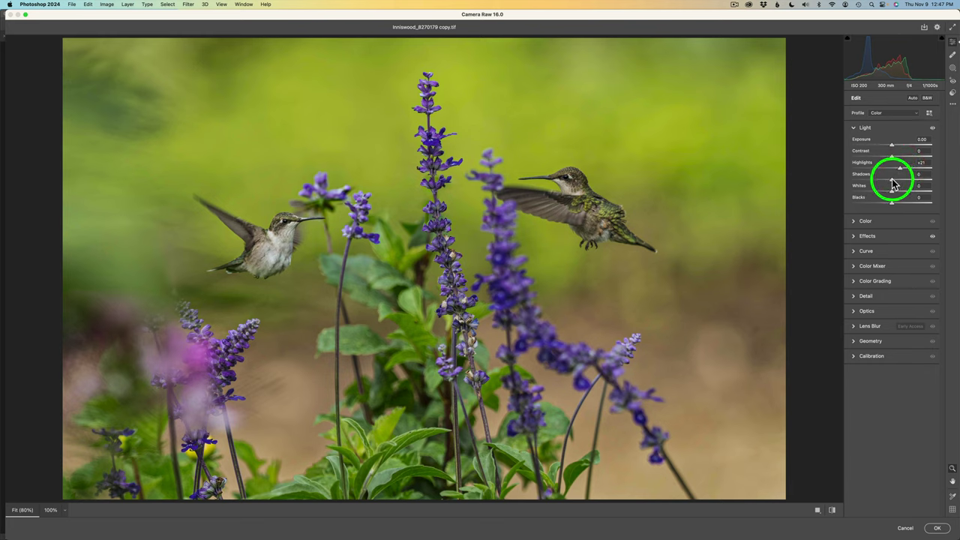
{"action": "left_click_drag", "start_coordinate": [892, 182], "coordinate": [902, 184]}
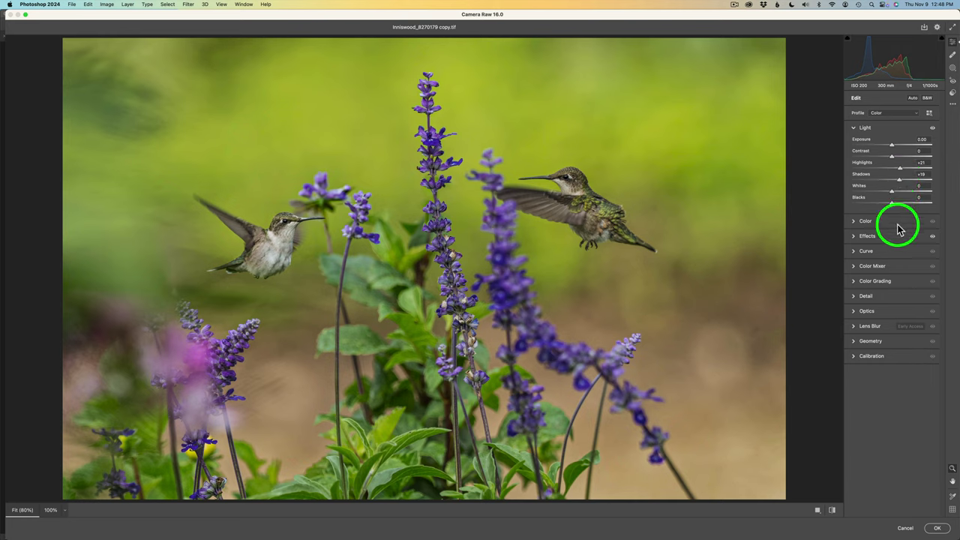
Step: Review the Color Mixer's HSL adjustments and sample the green feathers on the right hummingbird's back as a Point Color
{"action": "left_click", "coordinate": [880, 269]}
{"action": "left_click", "coordinate": [858, 199]}
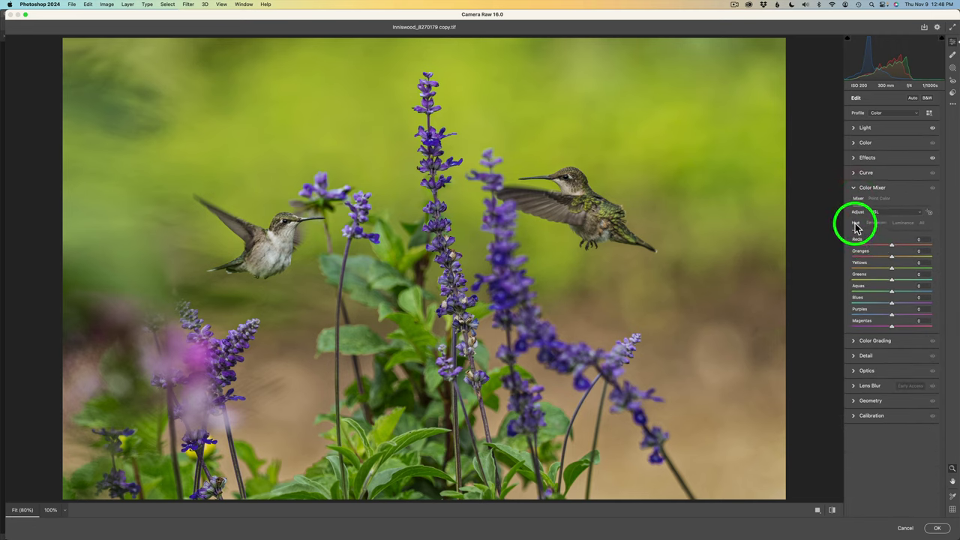
{"action": "left_click", "coordinate": [922, 224]}
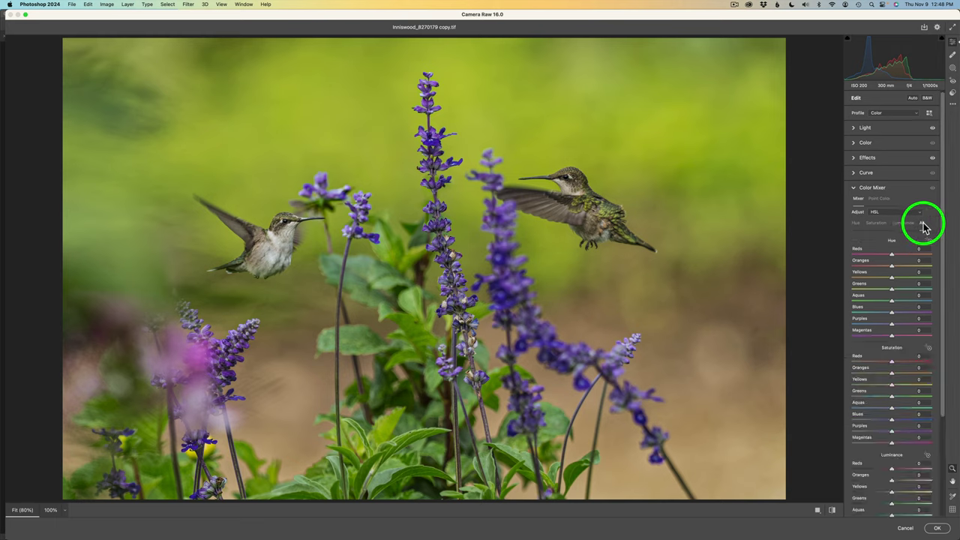
{"action": "left_click", "coordinate": [855, 224]}
{"action": "left_click", "coordinate": [879, 199]}
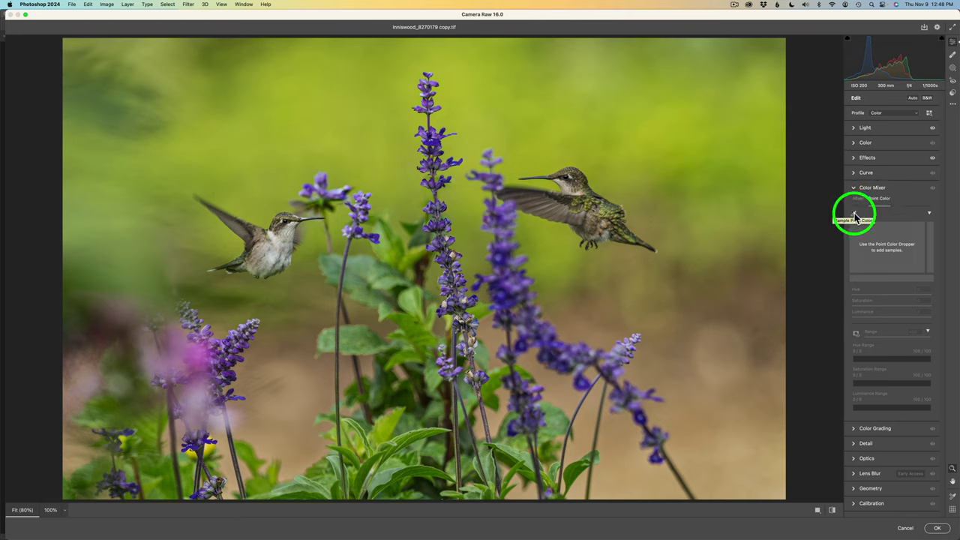
{"action": "left_click", "coordinate": [855, 216]}
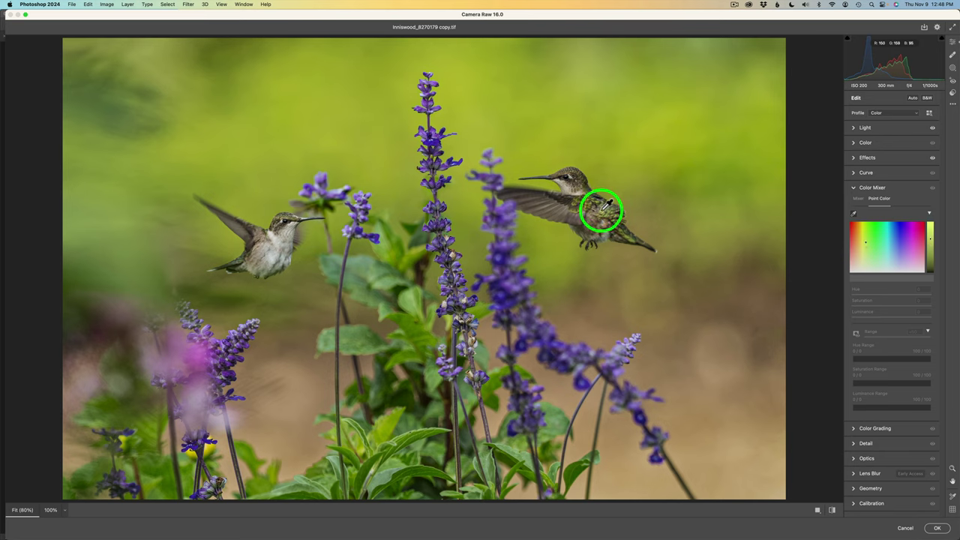
{"action": "left_click", "coordinate": [602, 208]}
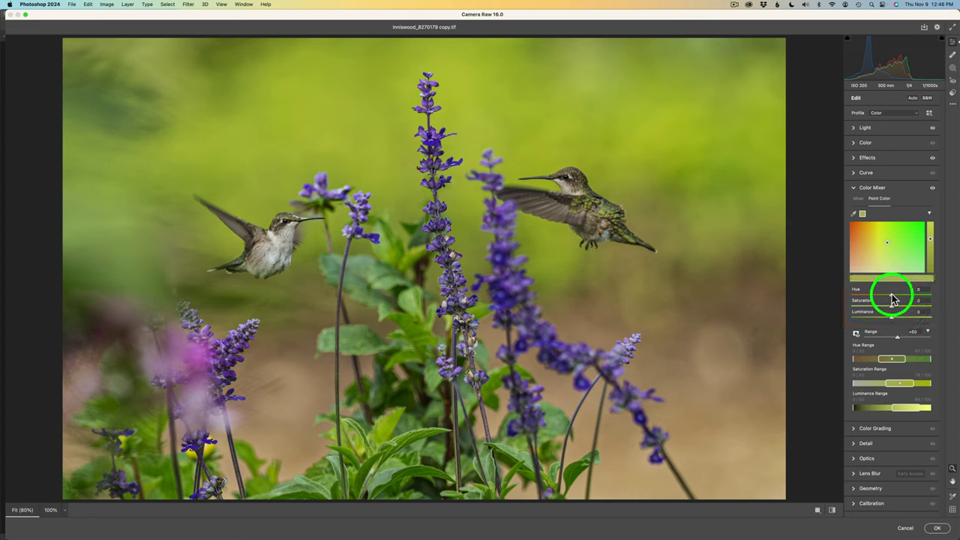
Step: Shift the sampled green to Hue +7, Saturation +27 and Luminance +21, and apply the Camera Raw filter
{"action": "mouse_move", "coordinate": [891, 299]}
{"action": "left_mouse_down"}
{"action": "mouse_move", "coordinate": [909, 298]}
{"action": "mouse_move", "coordinate": [894, 300]}
{"action": "left_mouse_up"}
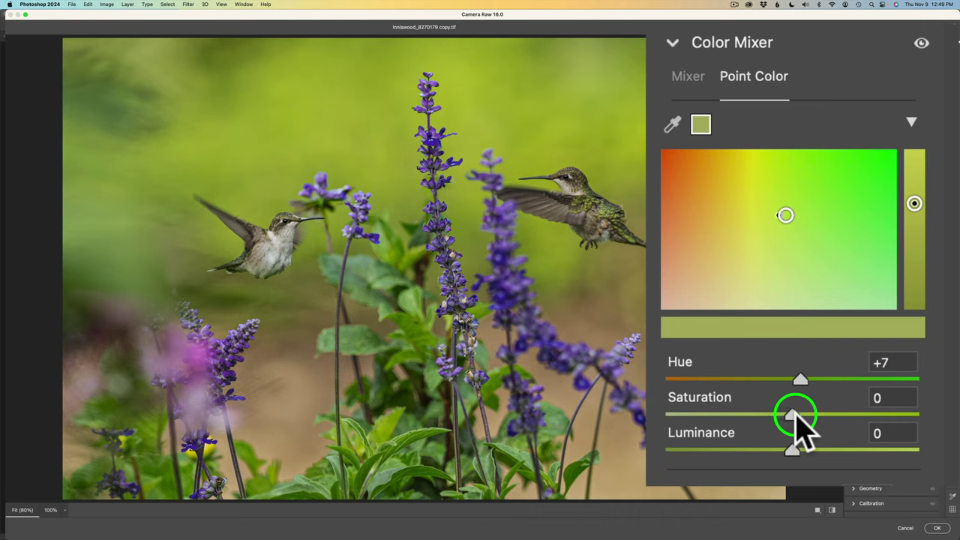
{"action": "left_click", "coordinate": [673, 125]}
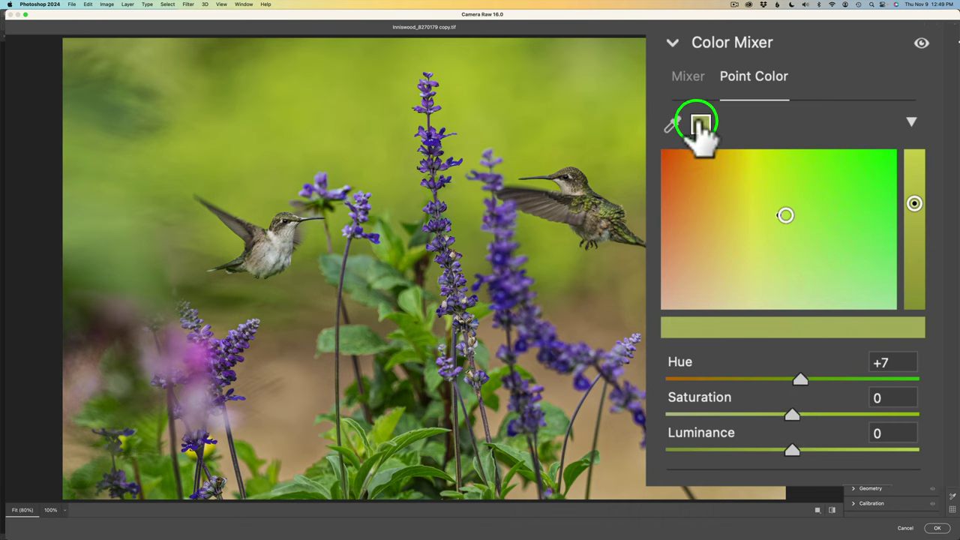
{"action": "left_click", "coordinate": [630, 205]}
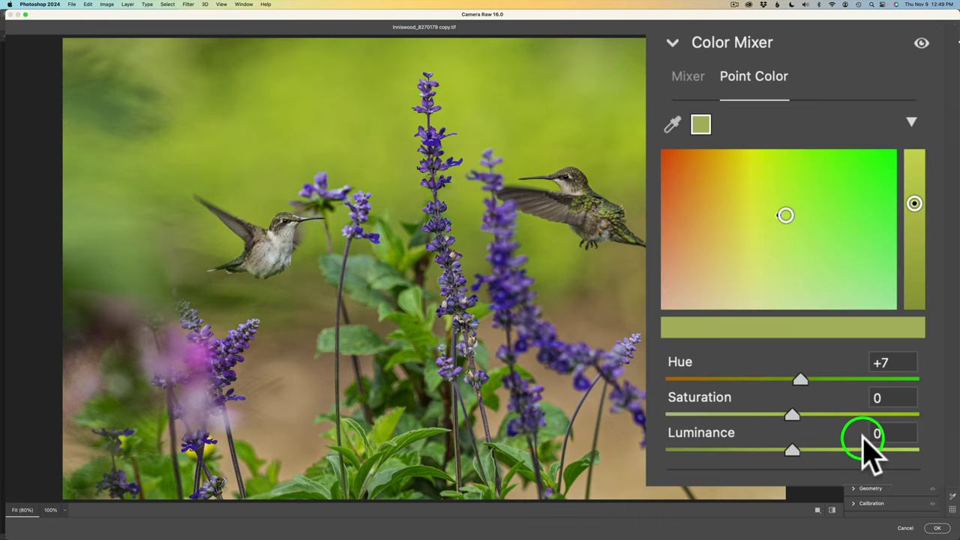
{"action": "left_click_drag", "start_coordinate": [793, 415], "coordinate": [827, 413]}
{"action": "left_click", "coordinate": [795, 452]}
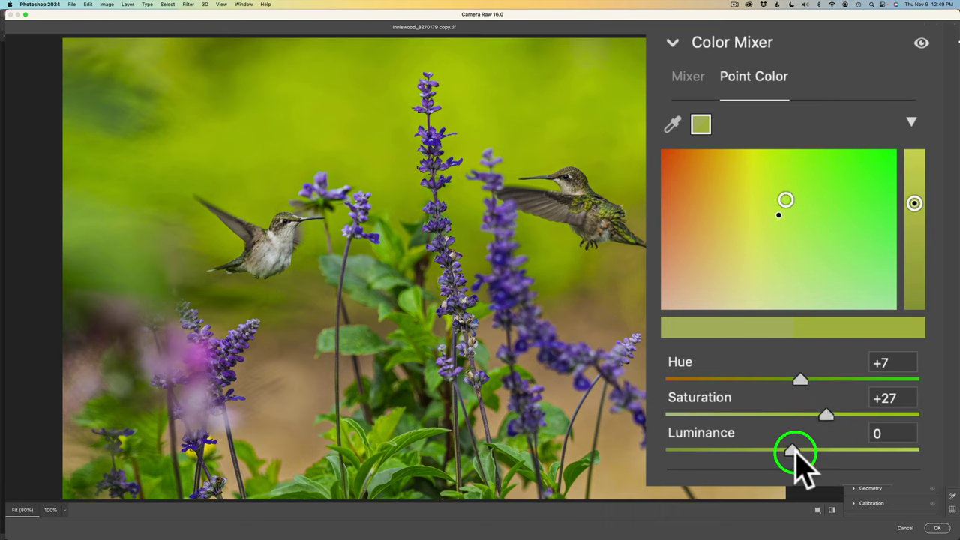
{"action": "left_click_drag", "start_coordinate": [791, 445], "coordinate": [821, 450]}
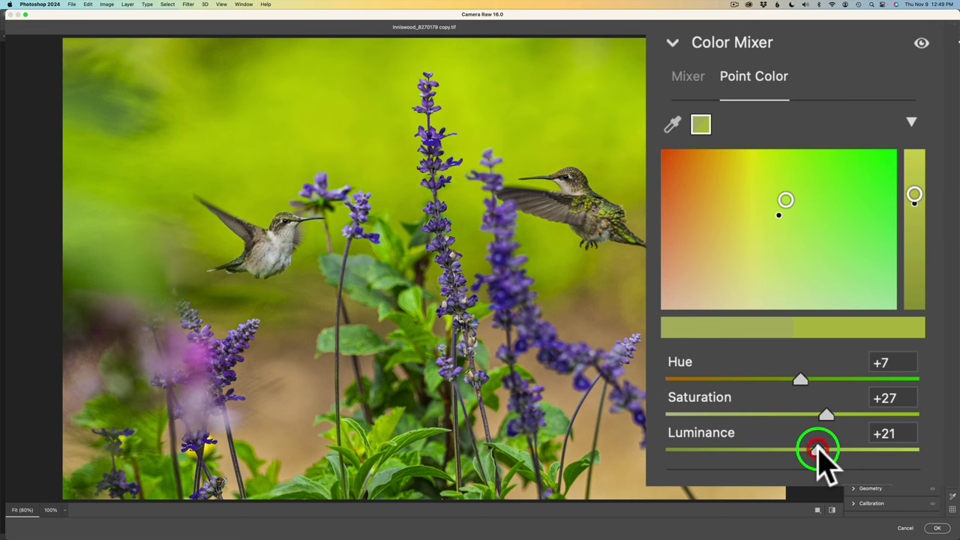
{"action": "left_click", "coordinate": [612, 208]}
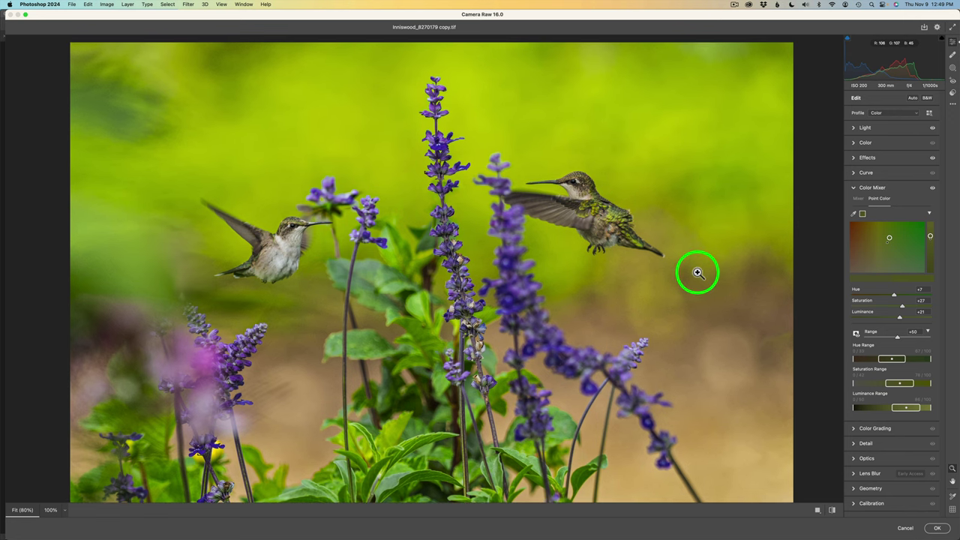
{"action": "left_click", "coordinate": [940, 527]}
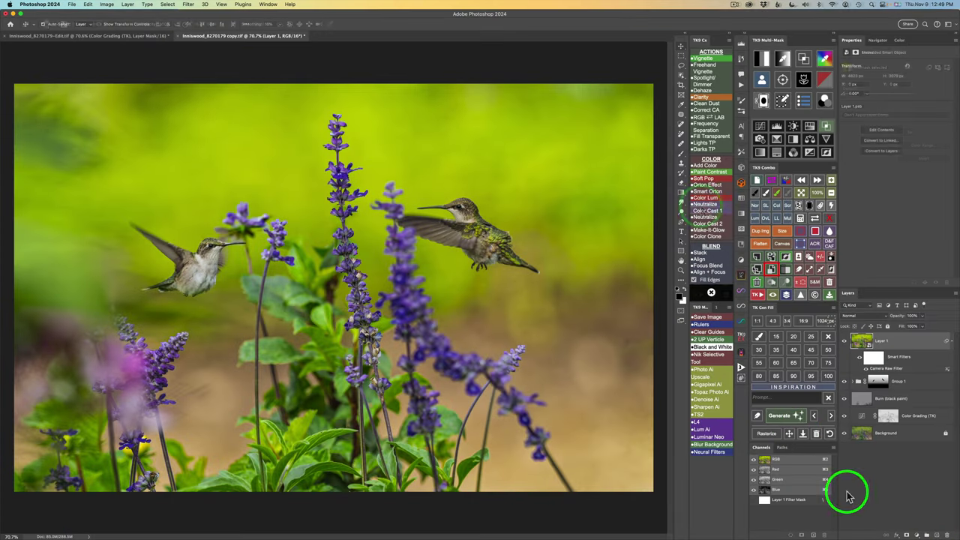
Step: Add a black layer mask to the Camera Raw layer to hide its effect
{"action": "left_click", "coordinate": [700, 205]}
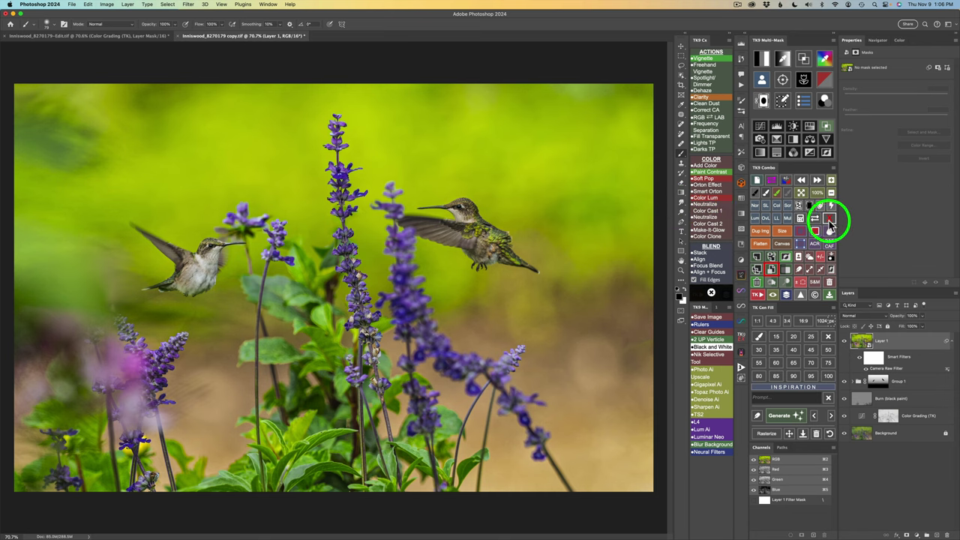
{"action": "left_click", "coordinate": [708, 186]}
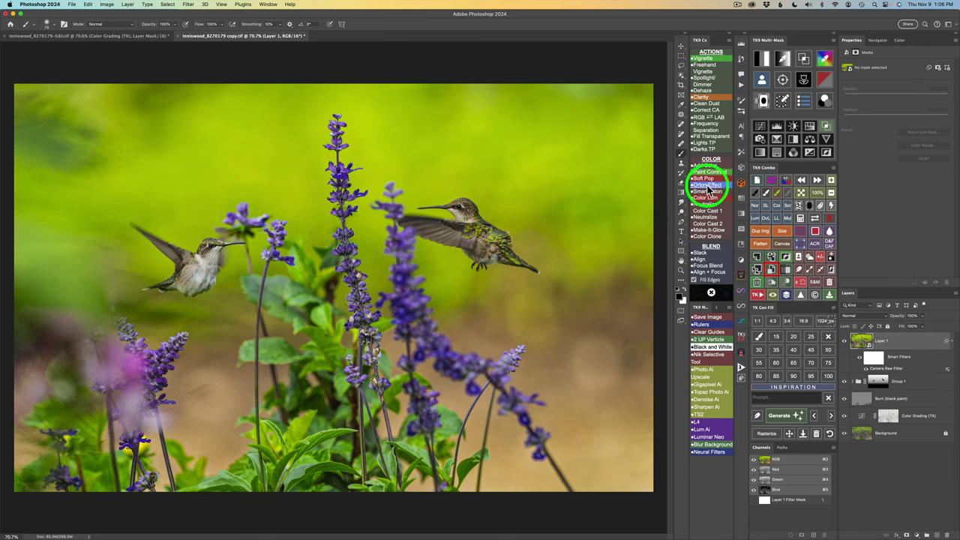
{"action": "left_click", "coordinate": [809, 206]}
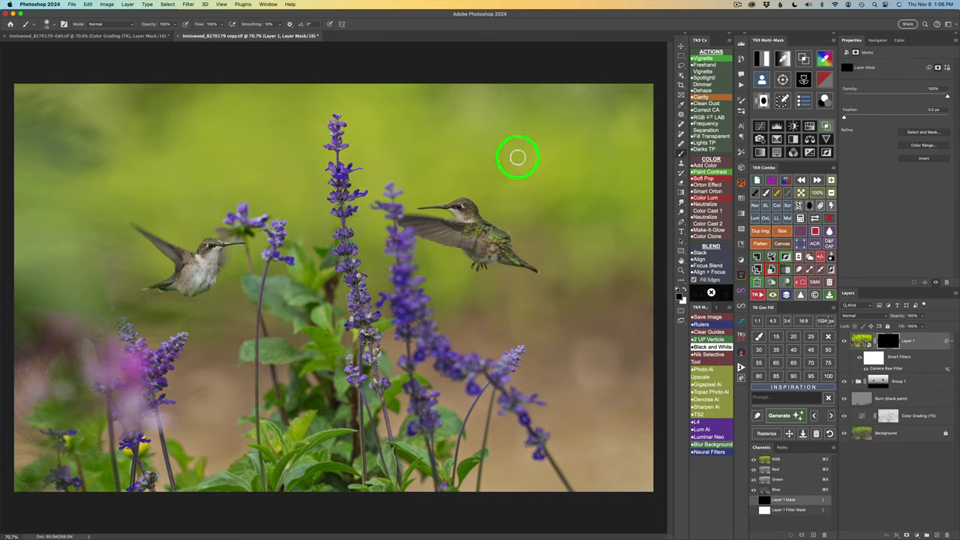
Step: Select both hummingbirds with the Object Selection tool, adding the left bird to the right bird's selection
{"action": "left_click", "coordinate": [681, 78]}
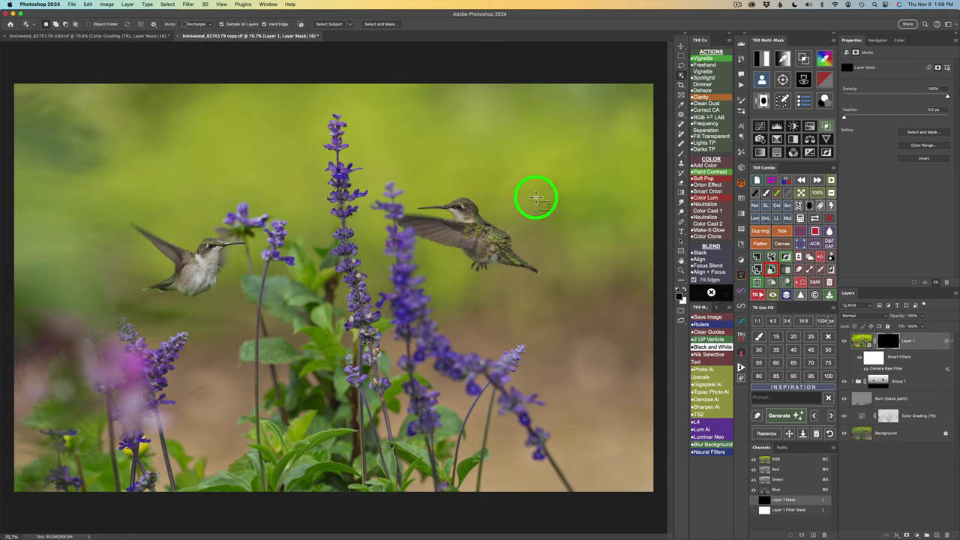
{"action": "left_click_drag", "start_coordinate": [537, 197], "coordinate": [428, 279]}
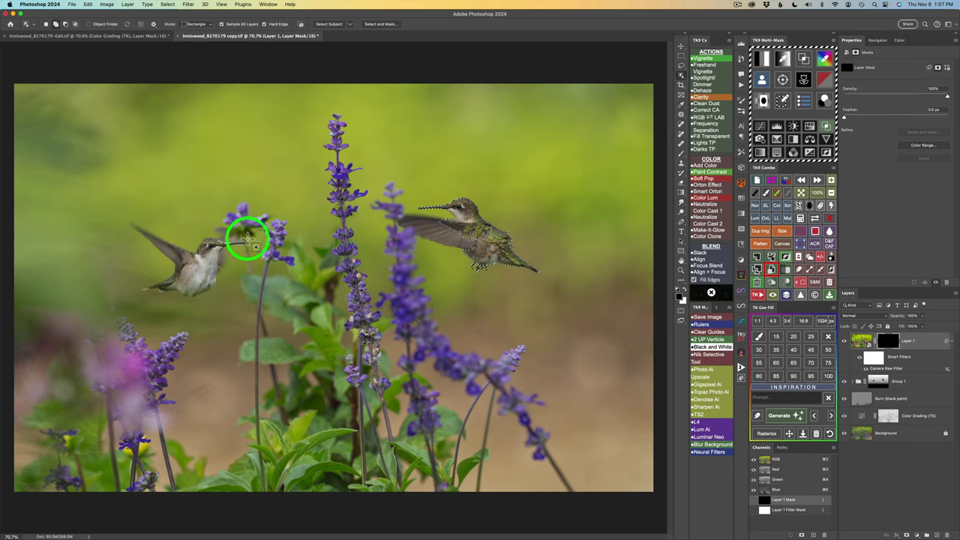
{"action": "left_click_drag", "start_coordinate": [248, 239], "coordinate": [161, 301]}
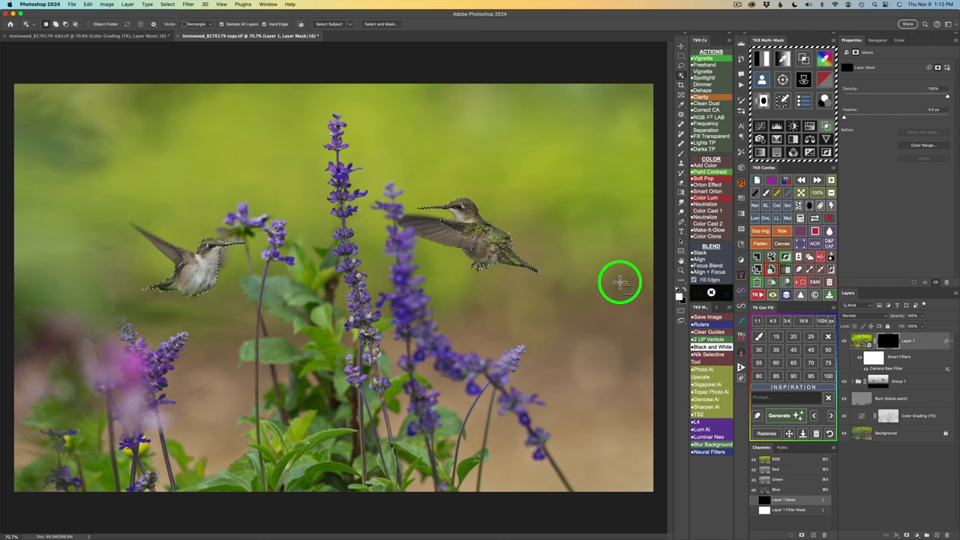
Step: Fill the selected birds with white on the layer mask to reveal the Camera Raw effect, and deselect
{"action": "left_click", "coordinate": [683, 290]}
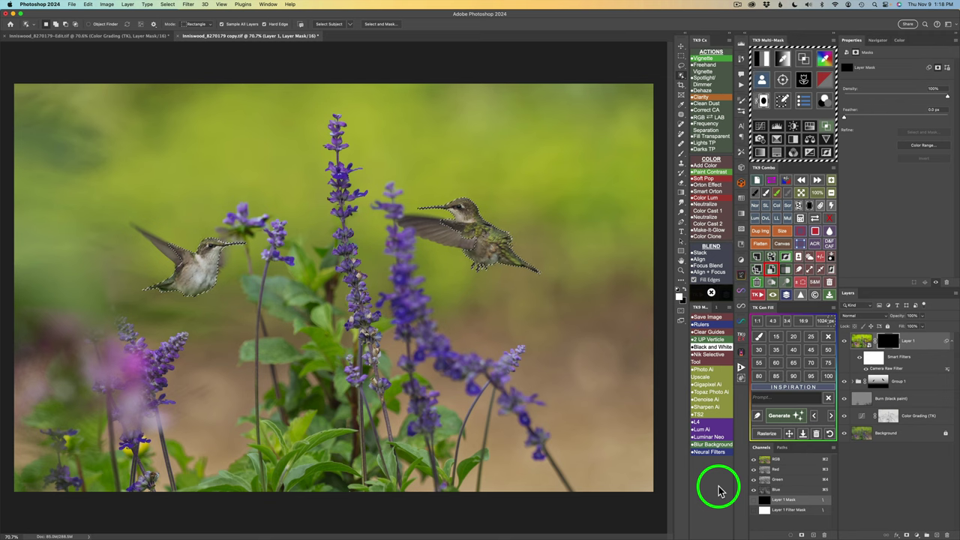
{"action": "key", "text": "alt+BackSpace"}
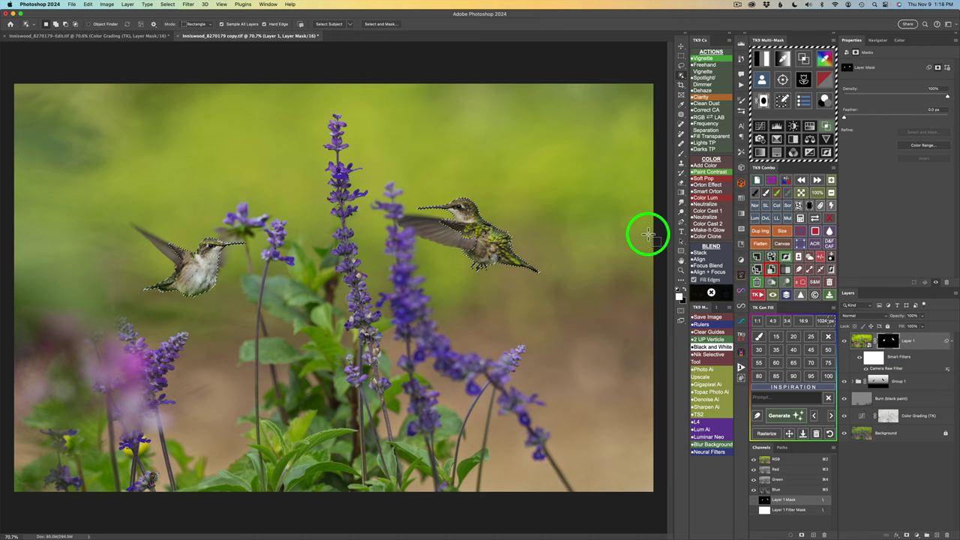
{"action": "left_click", "coordinate": [821, 258]}
{"action": "left_click", "coordinate": [766, 257]}
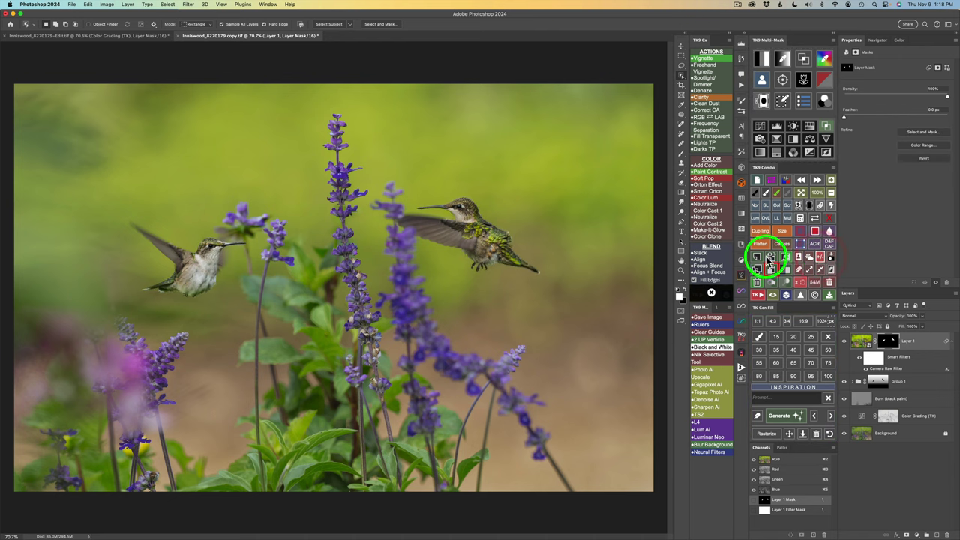
Step: Paint white at 40% opacity over the right hummingbird's wing on the mask, and compare the layer's before and after
{"action": "left_click", "coordinate": [506, 237]}
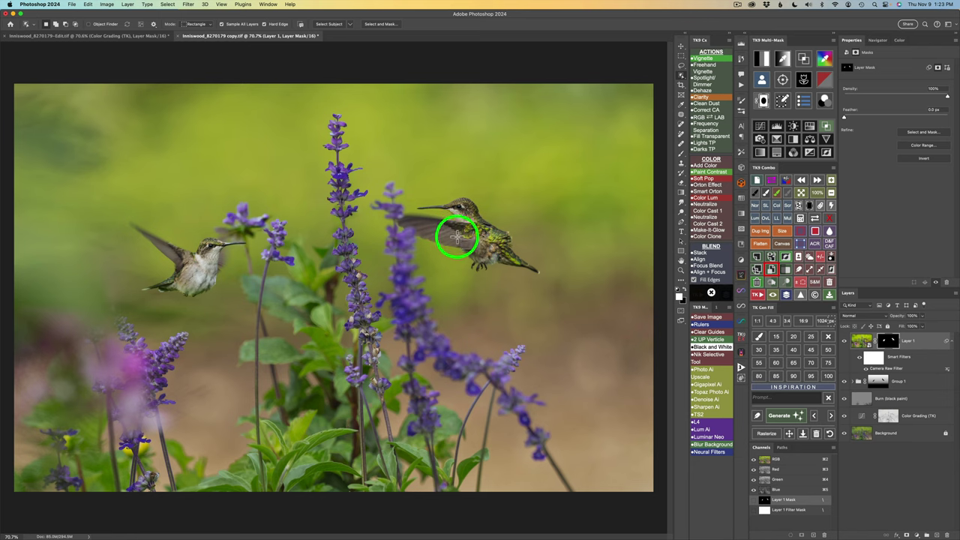
{"action": "left_click", "coordinate": [766, 194]}
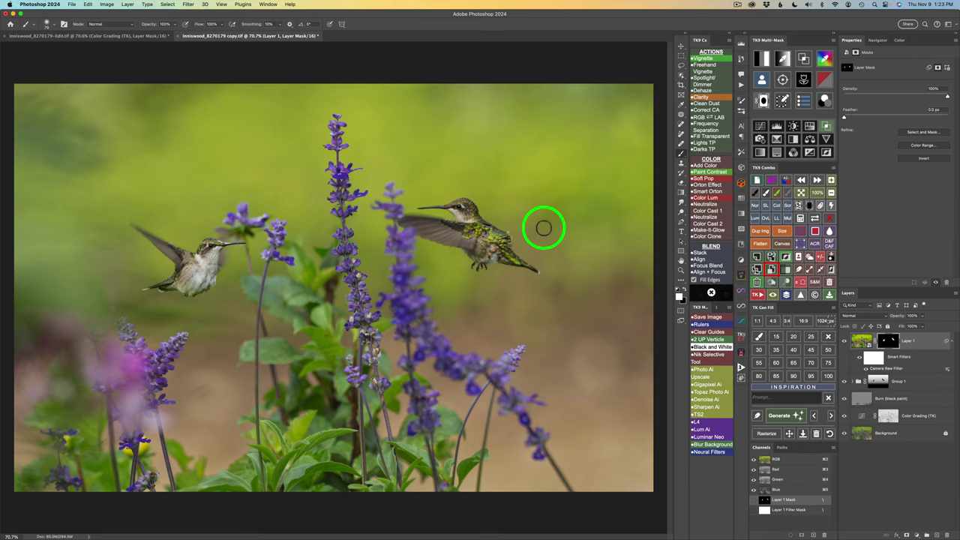
{"action": "mouse_move", "coordinate": [544, 228]}
{"action": "left_mouse_down"}
{"action": "mouse_move", "coordinate": [508, 251]}
{"action": "mouse_move", "coordinate": [449, 225]}
{"action": "left_mouse_up"}
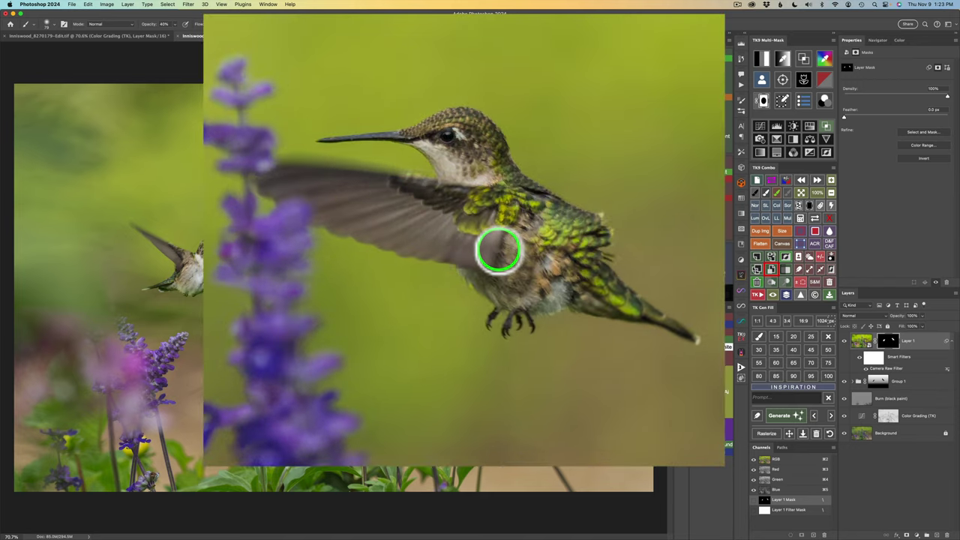
{"action": "mouse_move", "coordinate": [499, 238]}
{"action": "left_mouse_down"}
{"action": "mouse_move", "coordinate": [448, 229]}
{"action": "mouse_move", "coordinate": [477, 230]}
{"action": "mouse_move", "coordinate": [379, 189]}
{"action": "mouse_move", "coordinate": [387, 202]}
{"action": "mouse_move", "coordinate": [384, 188]}
{"action": "mouse_move", "coordinate": [373, 209]}
{"action": "mouse_move", "coordinate": [433, 213]}
{"action": "mouse_move", "coordinate": [371, 214]}
{"action": "mouse_move", "coordinate": [446, 216]}
{"action": "mouse_move", "coordinate": [382, 216]}
{"action": "mouse_move", "coordinate": [468, 229]}
{"action": "mouse_move", "coordinate": [452, 228]}
{"action": "mouse_move", "coordinate": [463, 238]}
{"action": "mouse_move", "coordinate": [376, 211]}
{"action": "mouse_move", "coordinate": [401, 211]}
{"action": "mouse_move", "coordinate": [384, 195]}
{"action": "mouse_move", "coordinate": [418, 232]}
{"action": "mouse_move", "coordinate": [438, 220]}
{"action": "mouse_move", "coordinate": [483, 231]}
{"action": "mouse_move", "coordinate": [467, 238]}
{"action": "mouse_move", "coordinate": [480, 243]}
{"action": "mouse_move", "coordinate": [517, 232]}
{"action": "mouse_move", "coordinate": [497, 263]}
{"action": "mouse_move", "coordinate": [504, 270]}
{"action": "mouse_move", "coordinate": [508, 236]}
{"action": "mouse_move", "coordinate": [453, 246]}
{"action": "left_mouse_up"}
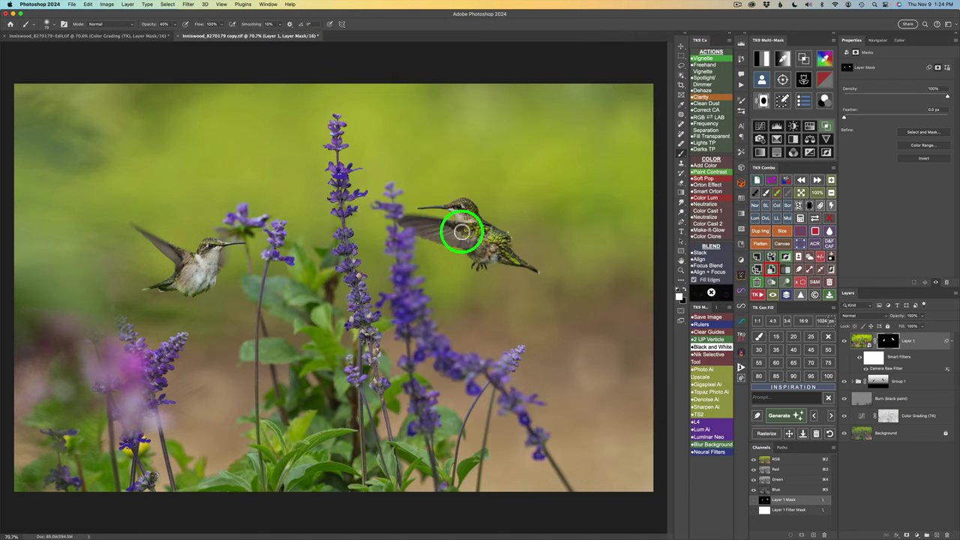
{"action": "left_click", "coordinate": [844, 342]}
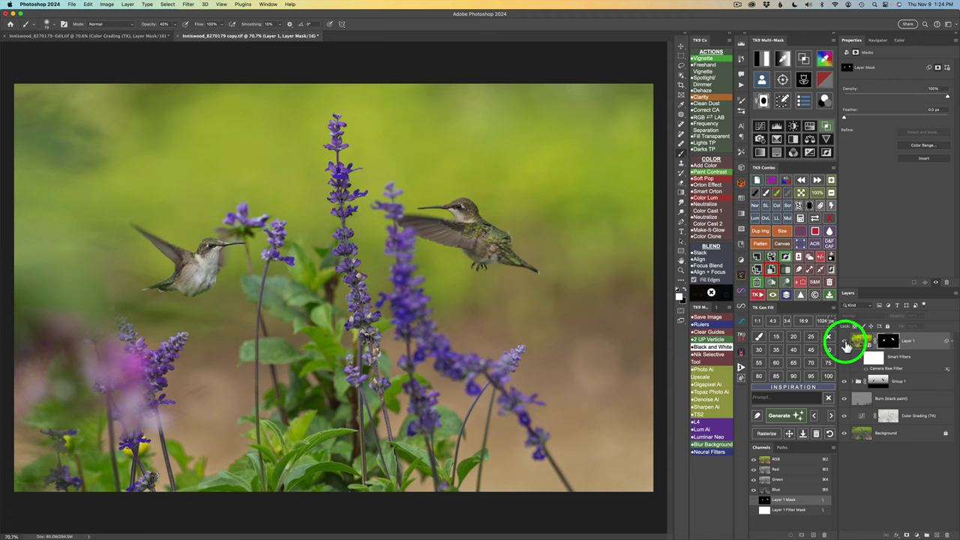
{"action": "left_click", "coordinate": [845, 343]}
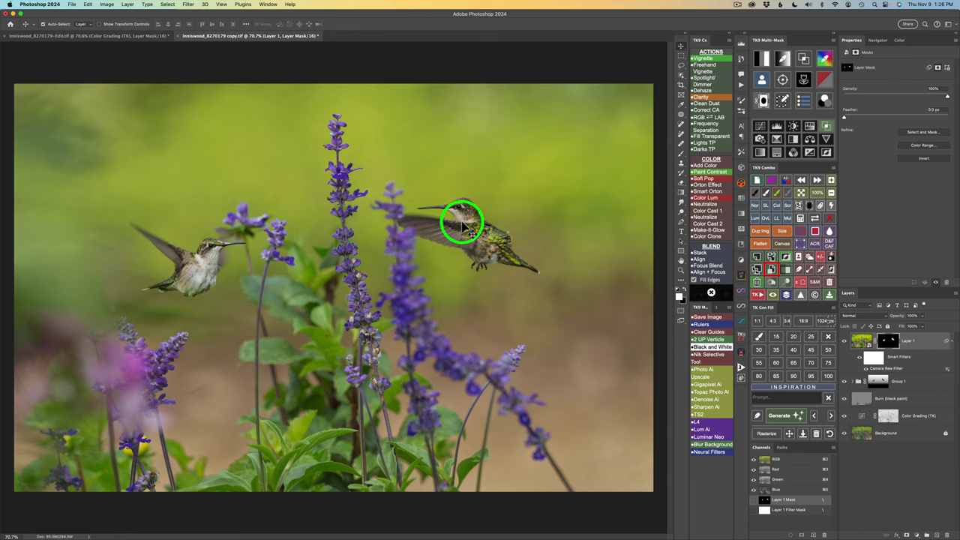
Step: Lasso a large oval around both hummingbirds and run the TK9 Freehand Vignette action, accepting its suggested Gaussian Blur radius
{"action": "key", "text": "l"}
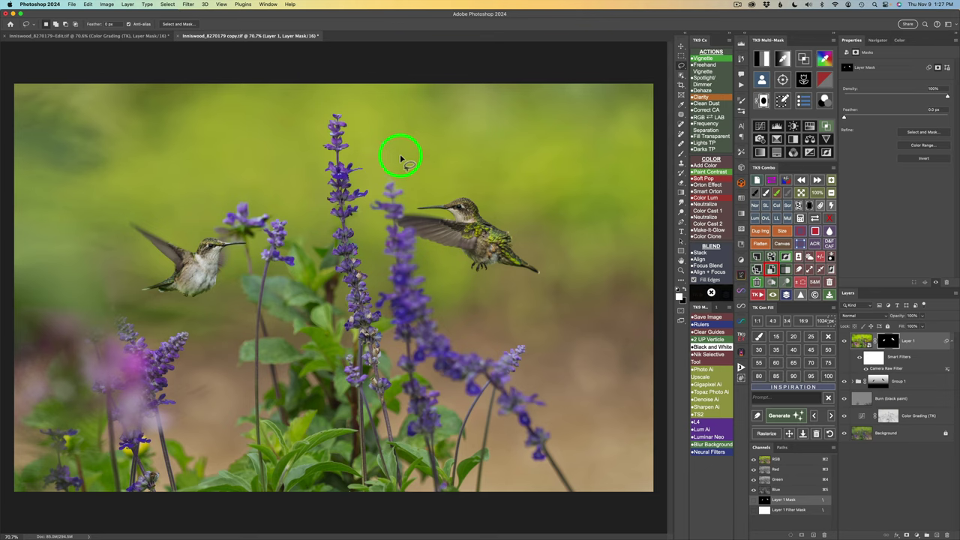
{"action": "mouse_move", "coordinate": [330, 134]}
{"action": "left_mouse_down"}
{"action": "mouse_move", "coordinate": [213, 155]}
{"action": "mouse_move", "coordinate": [118, 205]}
{"action": "mouse_move", "coordinate": [101, 253]}
{"action": "mouse_move", "coordinate": [117, 300]}
{"action": "mouse_move", "coordinate": [226, 351]}
{"action": "mouse_move", "coordinate": [376, 369]}
{"action": "mouse_move", "coordinate": [530, 345]}
{"action": "mouse_move", "coordinate": [578, 309]}
{"action": "mouse_move", "coordinate": [591, 239]}
{"action": "mouse_move", "coordinate": [547, 177]}
{"action": "mouse_move", "coordinate": [470, 142]}
{"action": "mouse_move", "coordinate": [399, 132]}
{"action": "mouse_move", "coordinate": [276, 146]}
{"action": "left_mouse_up"}
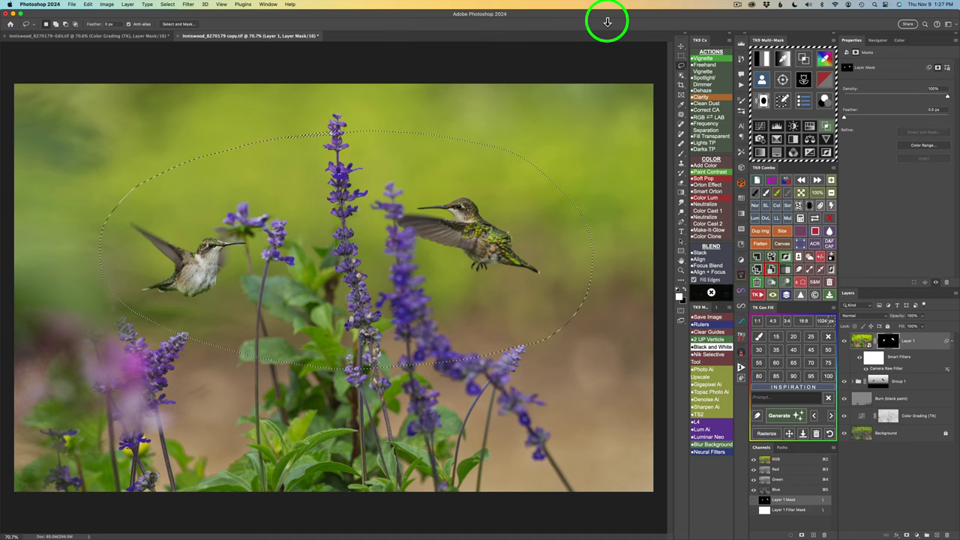
{"action": "left_click", "coordinate": [705, 72]}
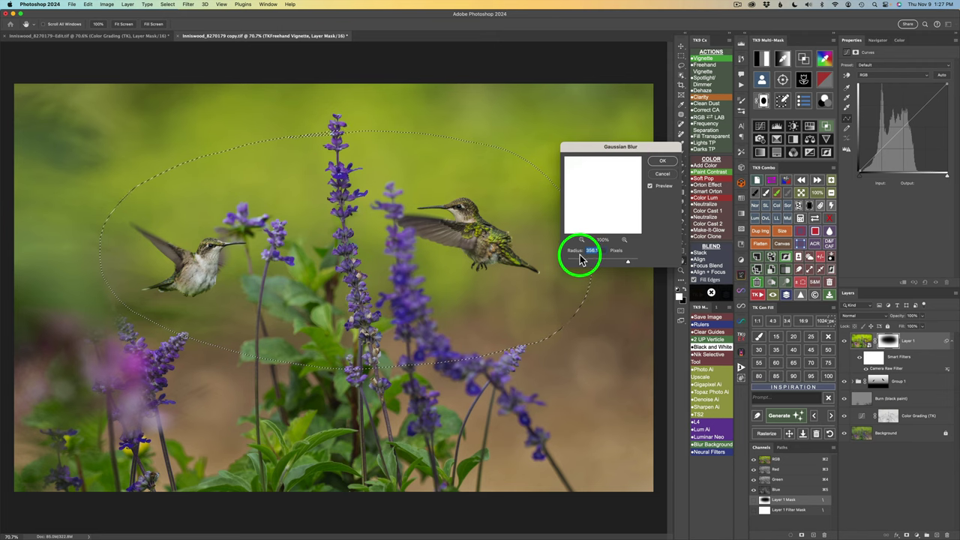
{"action": "left_click", "coordinate": [664, 163]}
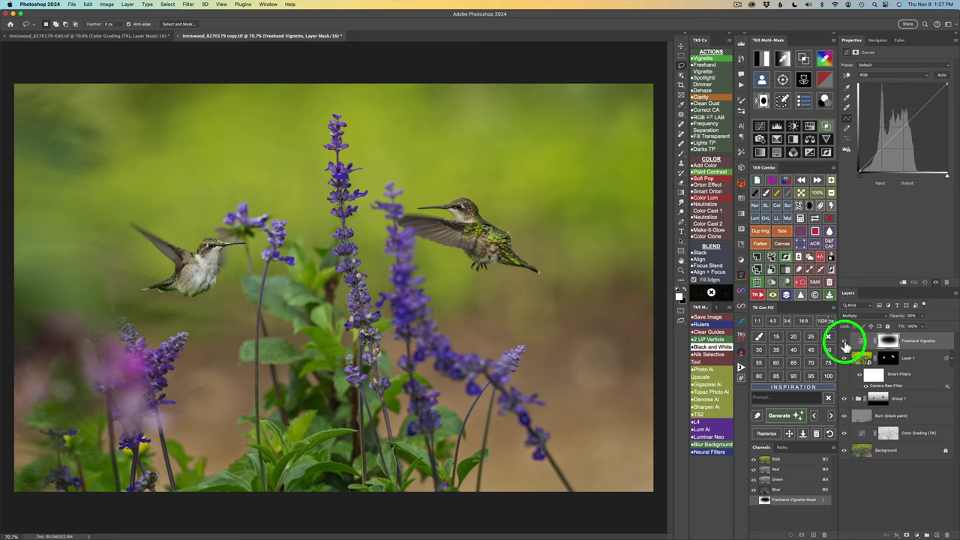
Step: Compare the image with and without the Freehand Vignette layer
{"action": "left_click", "coordinate": [844, 342]}
{"action": "left_click", "coordinate": [844, 342]}
{"action": "left_click", "coordinate": [845, 342]}
{"action": "left_click", "coordinate": [844, 342]}
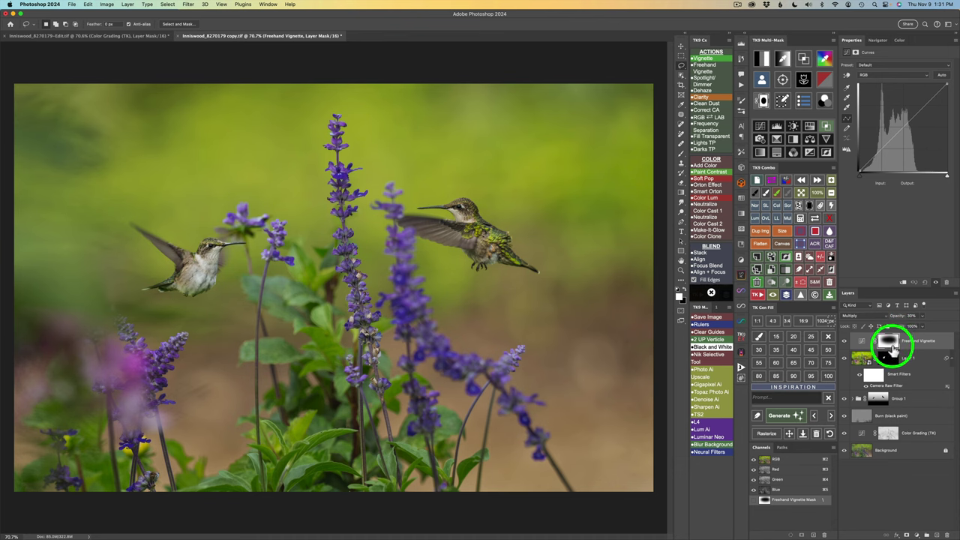
Step: Run the TK9 Spotlight/Dimmer action on the inverted selection from the Freehand Vignette mask, accepting the suggested Gaussian Blur radius
{"action": "left_click", "coordinate": [891, 345], "text": "super"}
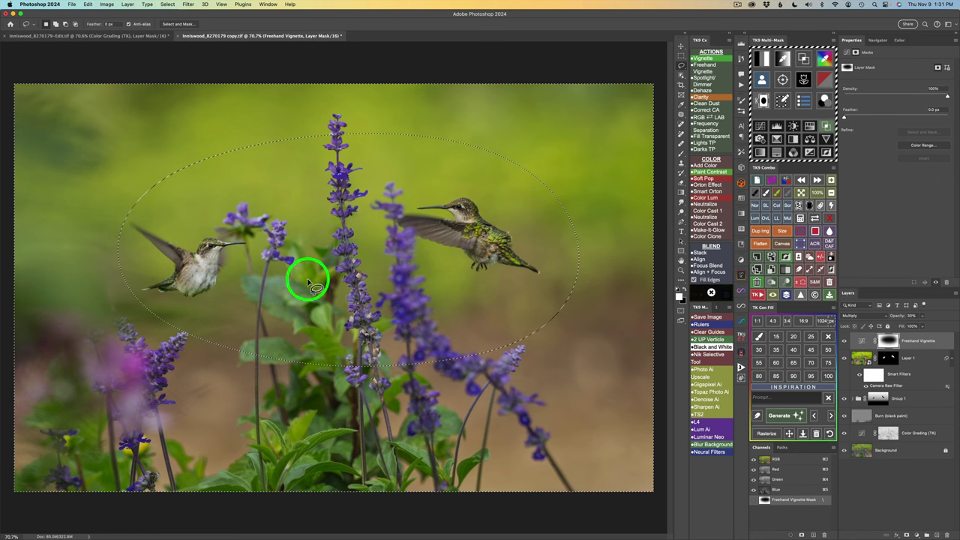
{"action": "left_click", "coordinate": [833, 271]}
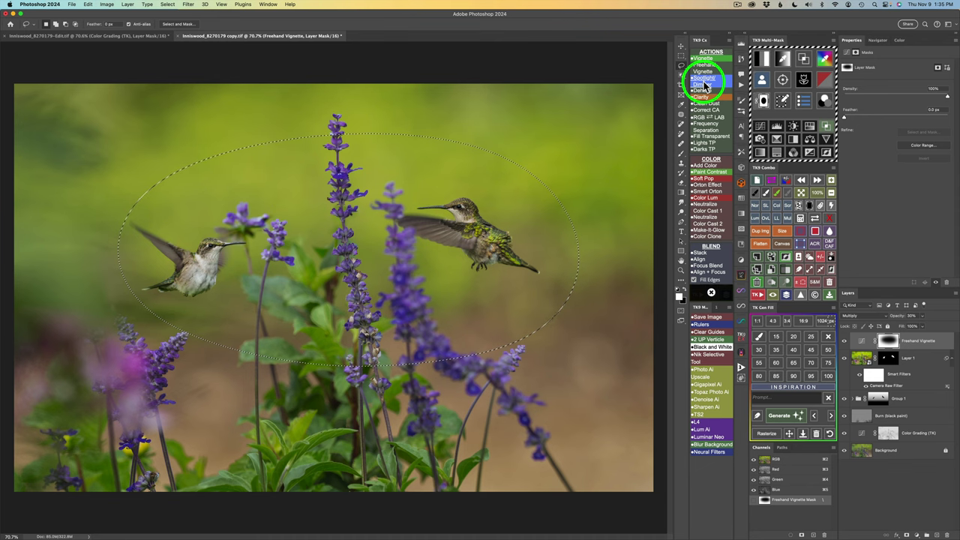
{"action": "left_click", "coordinate": [704, 86]}
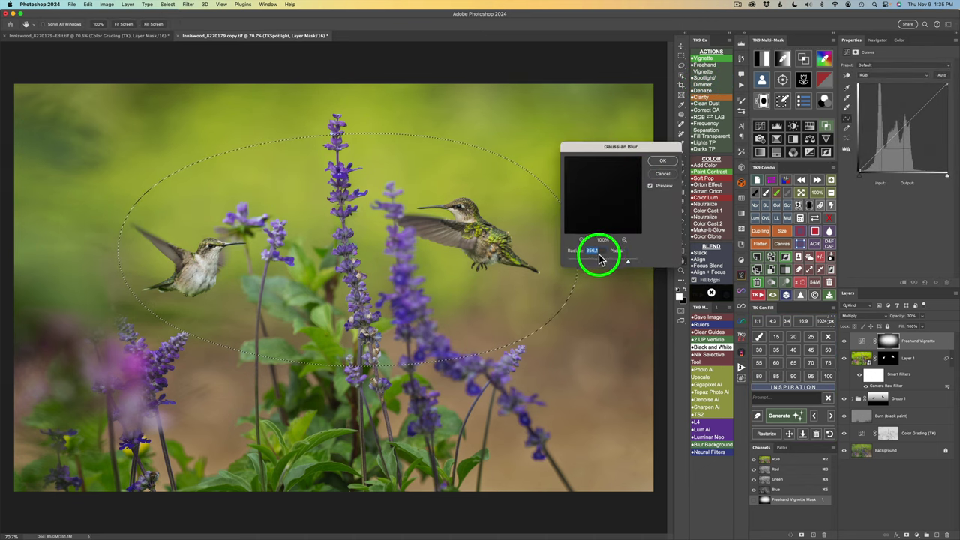
{"action": "left_click", "coordinate": [663, 161]}
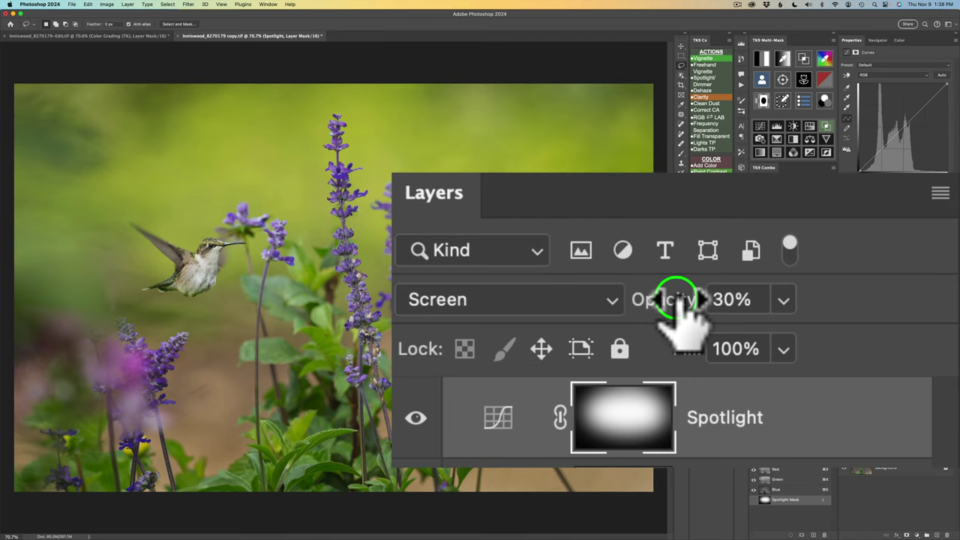
Step: Lower the Spotlight layer's opacity to 25% and compare the image with and without that layer
{"action": "left_click_drag", "start_coordinate": [677, 300], "coordinate": [604, 299]}
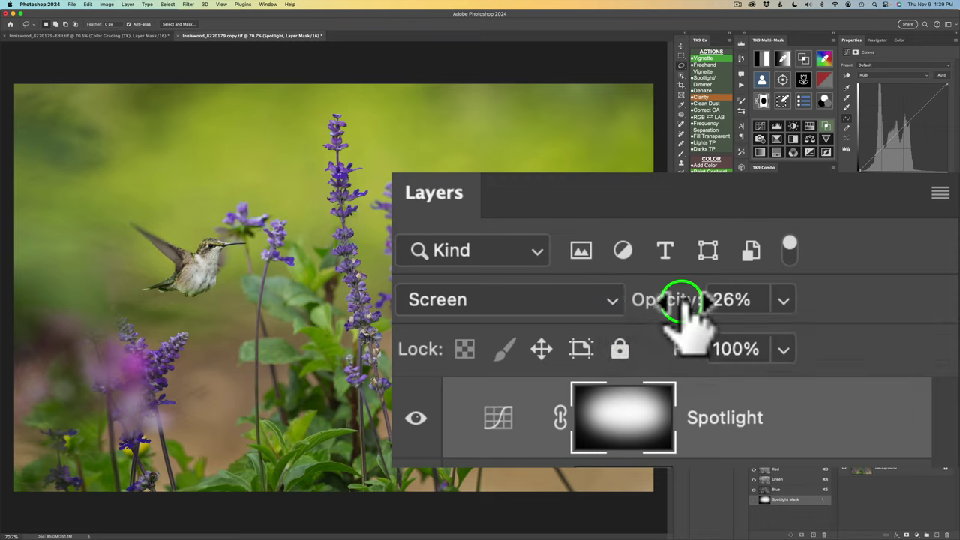
{"action": "left_click_drag", "start_coordinate": [677, 299], "coordinate": [659, 300]}
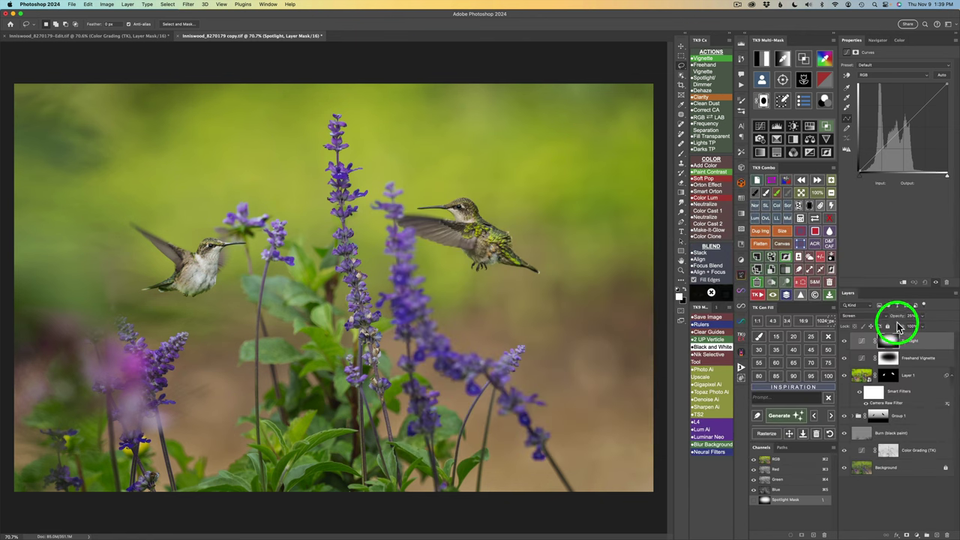
{"action": "left_click_drag", "start_coordinate": [867, 346], "coordinate": [844, 343]}
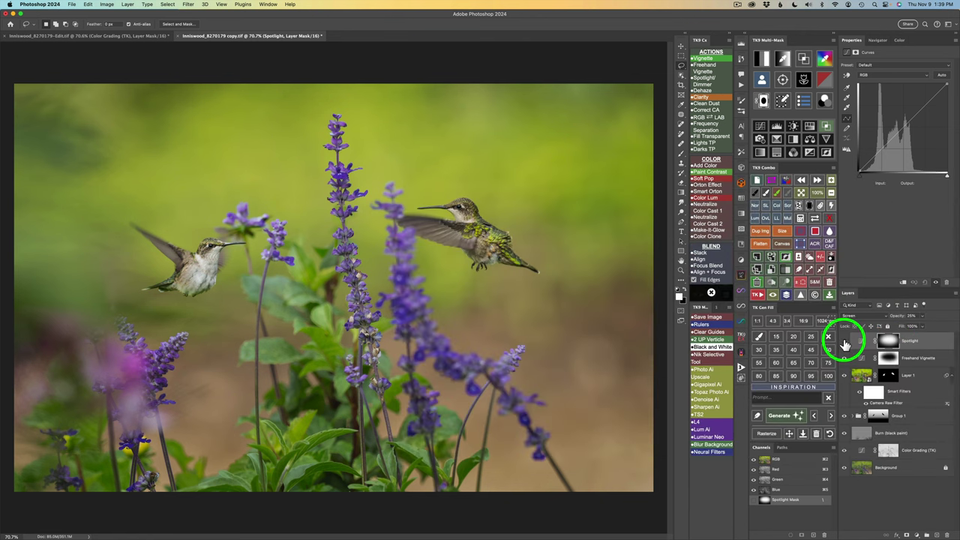
{"action": "left_click", "coordinate": [845, 342]}
{"action": "left_click", "coordinate": [844, 342]}
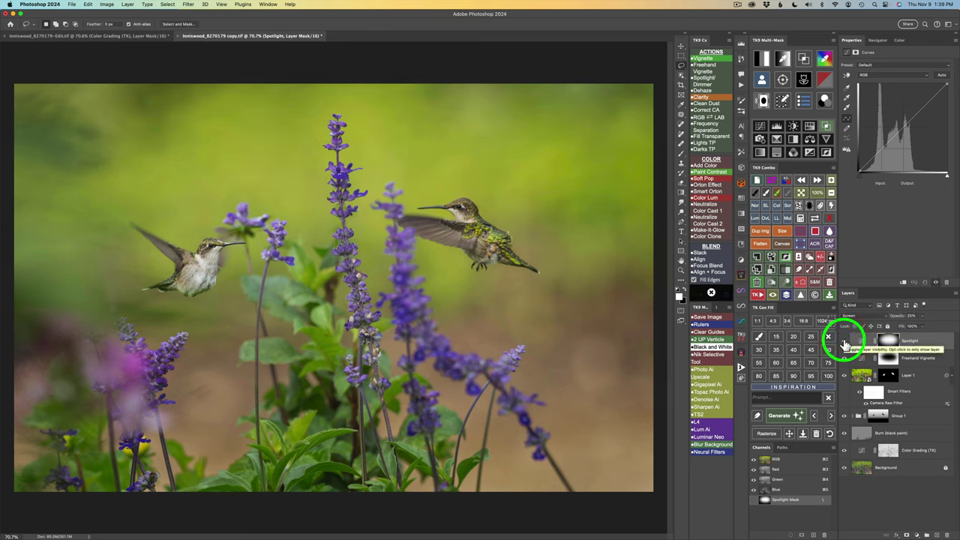
{"action": "left_click", "coordinate": [844, 342]}
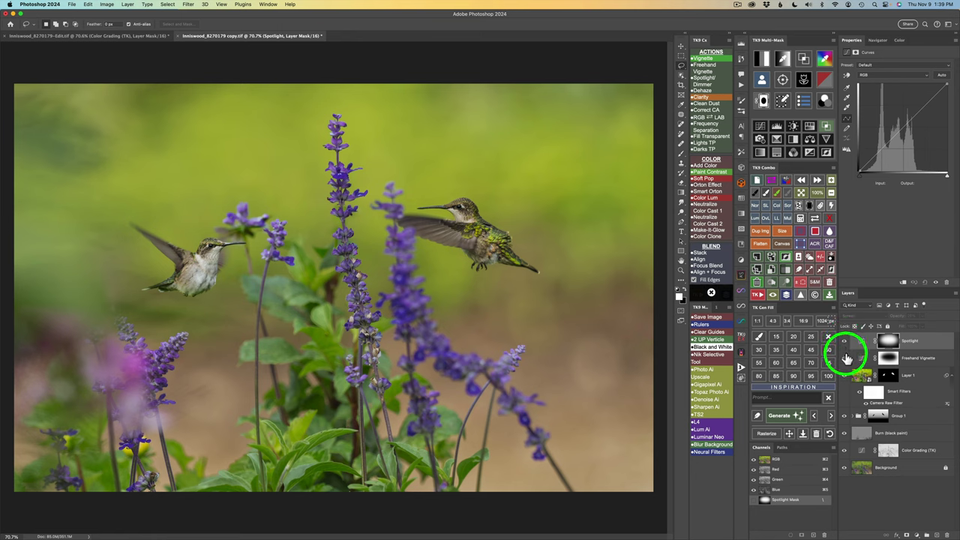
{"action": "left_click", "coordinate": [844, 343]}
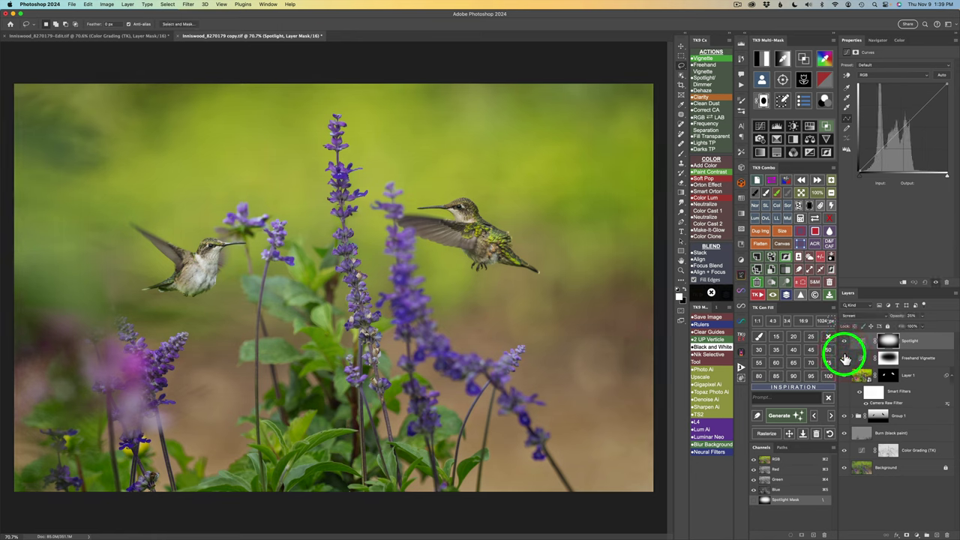
Step: Run the TK9 Color Lum action and compare the image with and without the layer it adds
{"action": "key", "text": "v"}
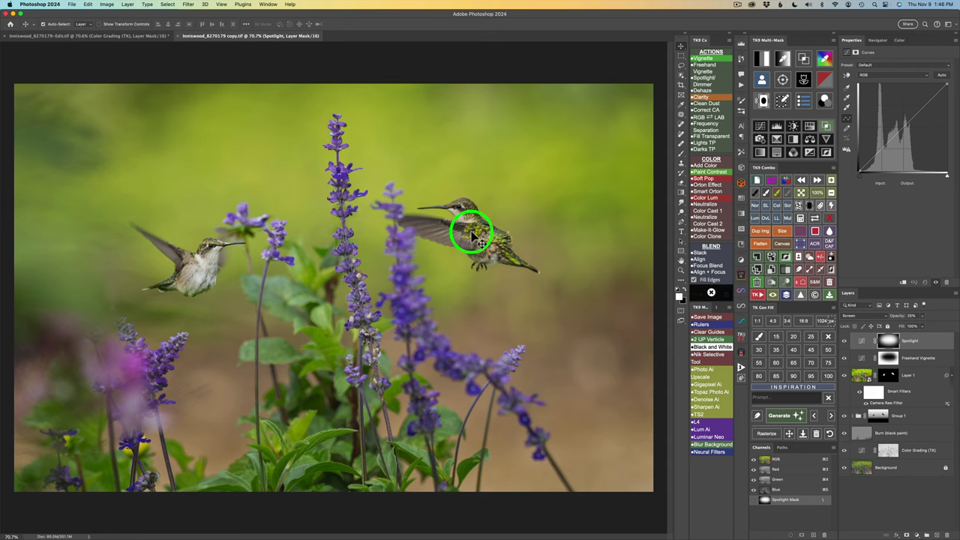
{"action": "left_click", "coordinate": [705, 198]}
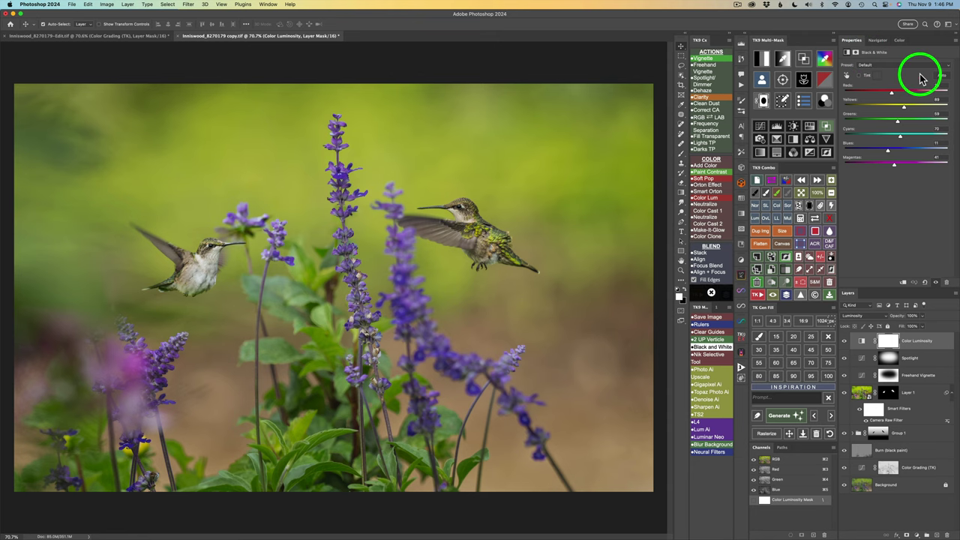
{"action": "left_click", "coordinate": [844, 344]}
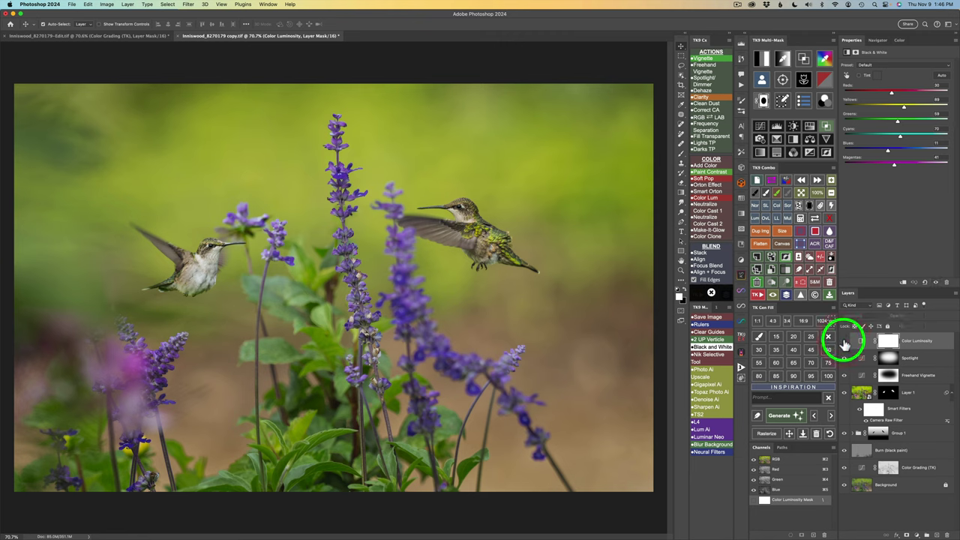
{"action": "left_click", "coordinate": [844, 343]}
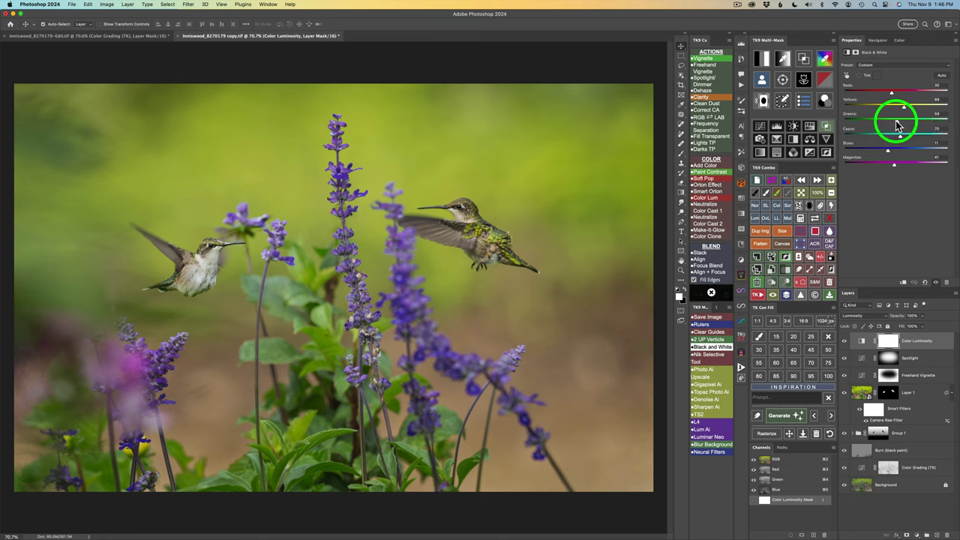
Step: Set the Greens of the Color Luminosity layer to -30 and compare the layer's before and after
{"action": "left_click_drag", "start_coordinate": [895, 120], "coordinate": [879, 121]}
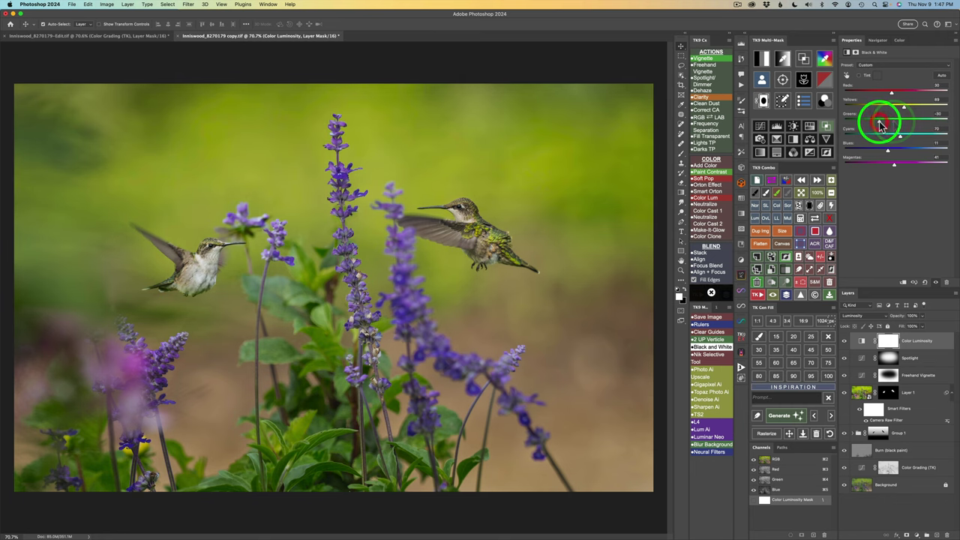
{"action": "left_click", "coordinate": [844, 342]}
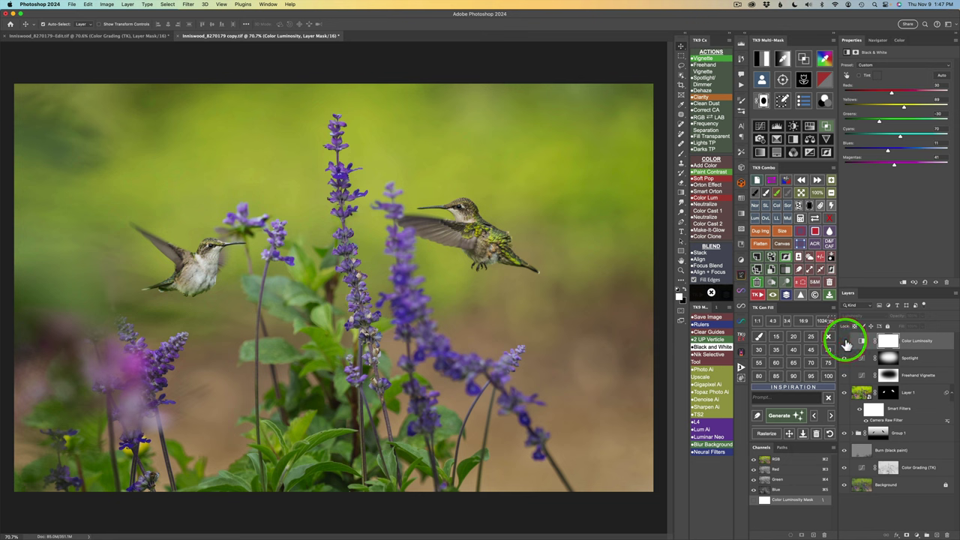
{"action": "left_click", "coordinate": [844, 341]}
{"action": "left_click", "coordinate": [845, 341]}
{"action": "left_click", "coordinate": [845, 341]}
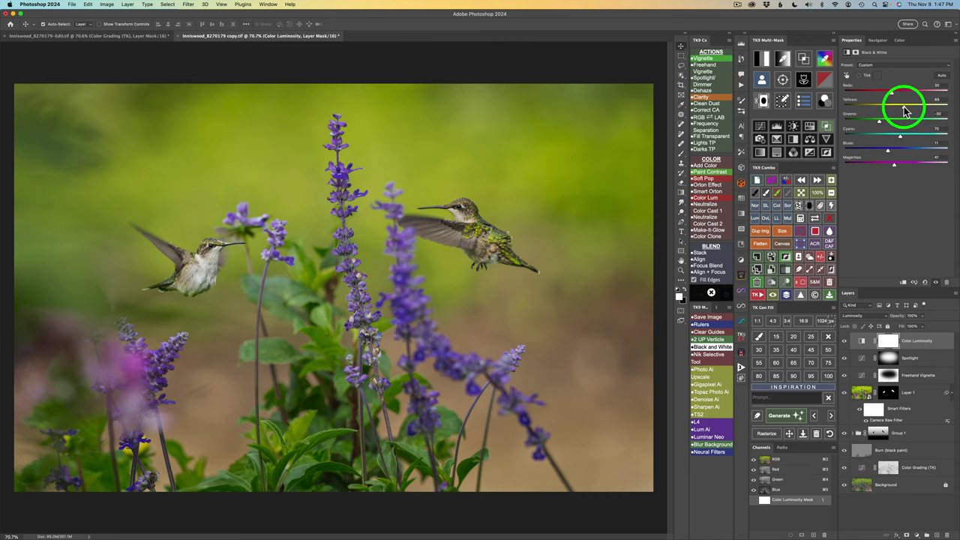
Step: Set the Yellows of the Color Luminosity layer to 98, and compare the image without this layer and with only the Background
{"action": "left_click_drag", "start_coordinate": [904, 111], "coordinate": [908, 111]}
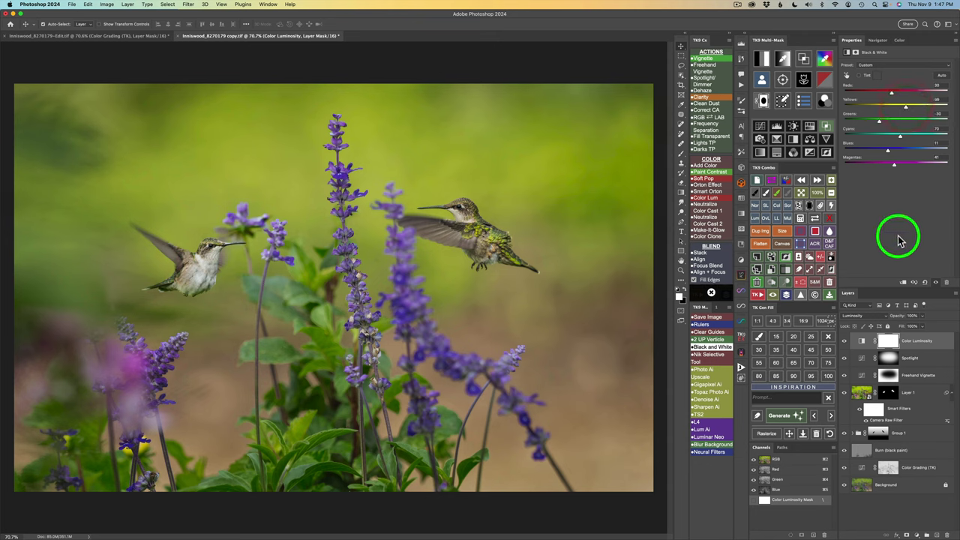
{"action": "left_click", "coordinate": [844, 342]}
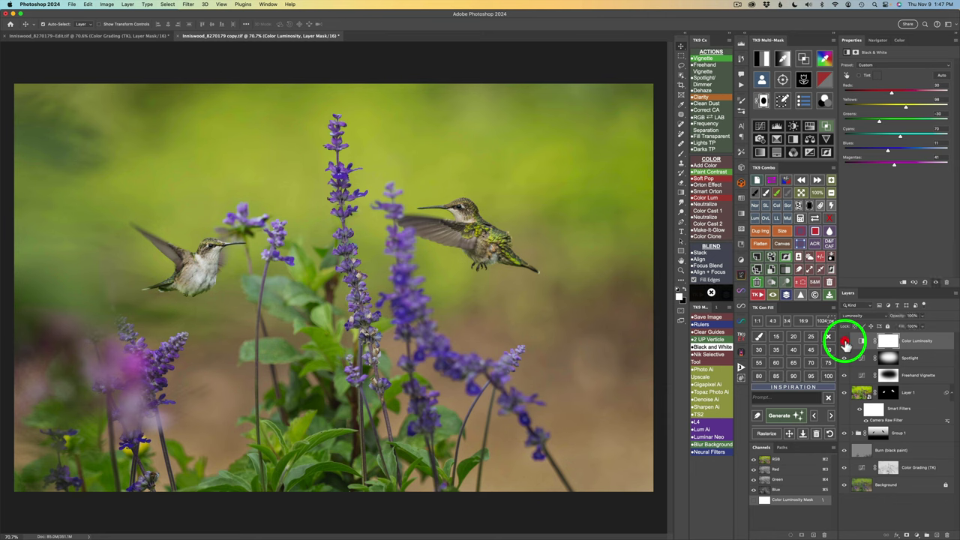
{"action": "left_click", "coordinate": [844, 342]}
{"action": "left_click", "coordinate": [845, 344]}
{"action": "left_click", "coordinate": [845, 343]}
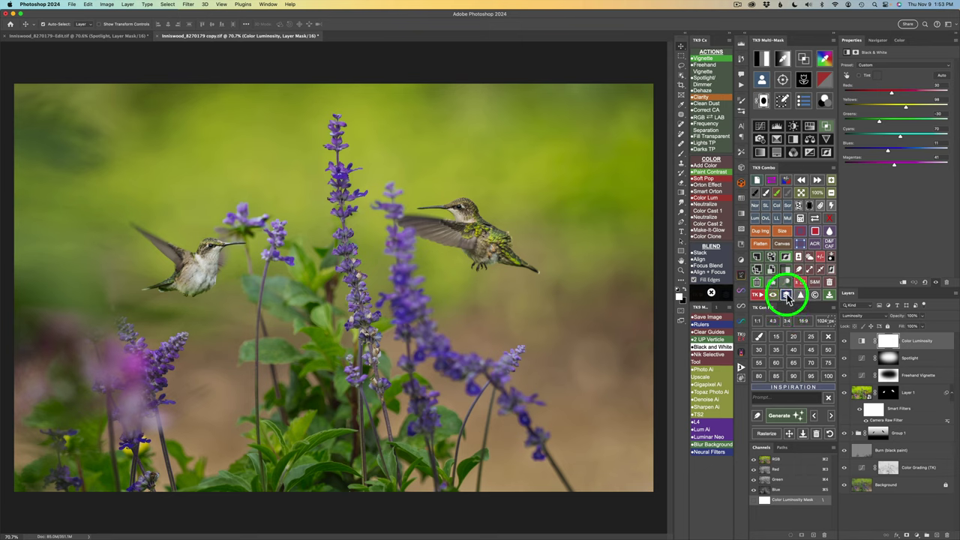
{"action": "left_click", "coordinate": [787, 295]}
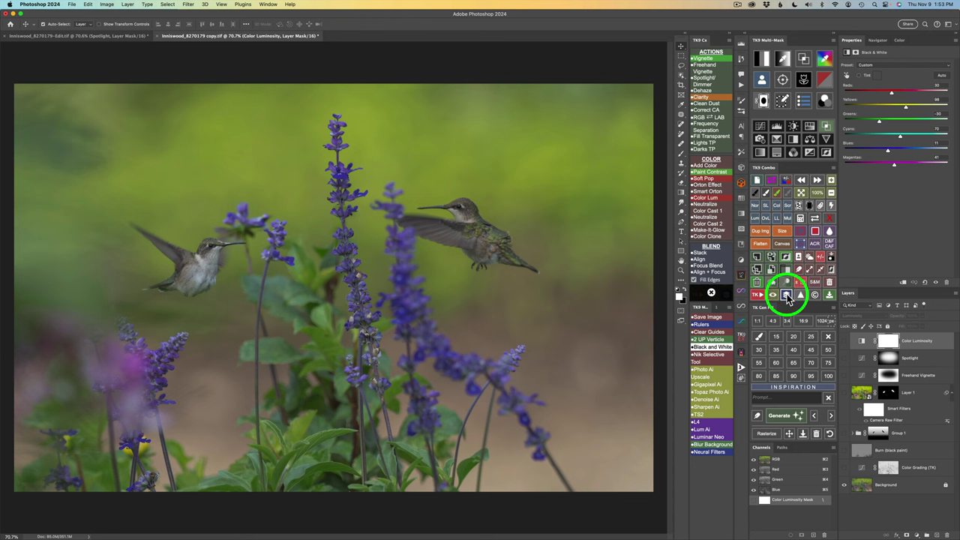
{"action": "left_click", "coordinate": [787, 296]}
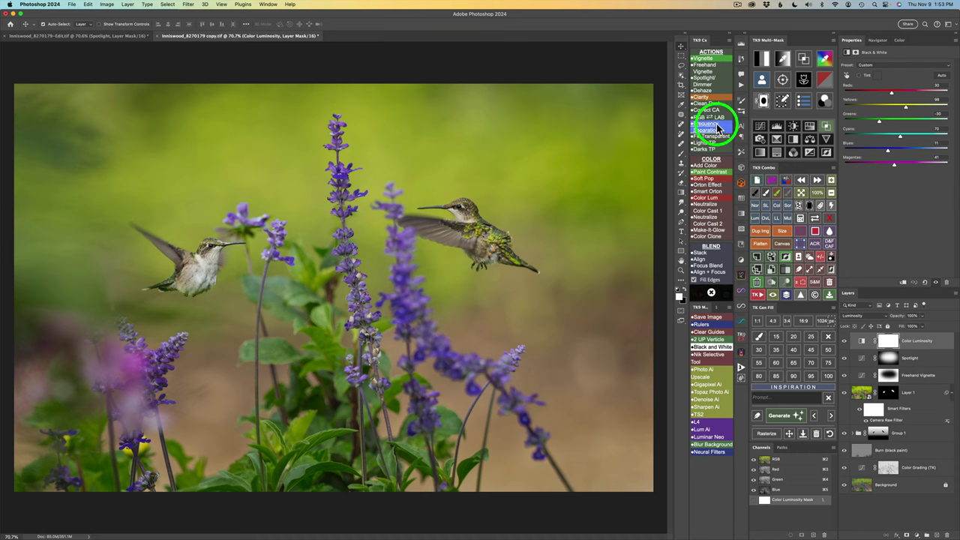
Step: Run the TK9 Vignette action with its suggested blur radius, set the Vignette layer's opacity to 25%, and compare before and after
{"action": "left_click", "coordinate": [708, 62]}
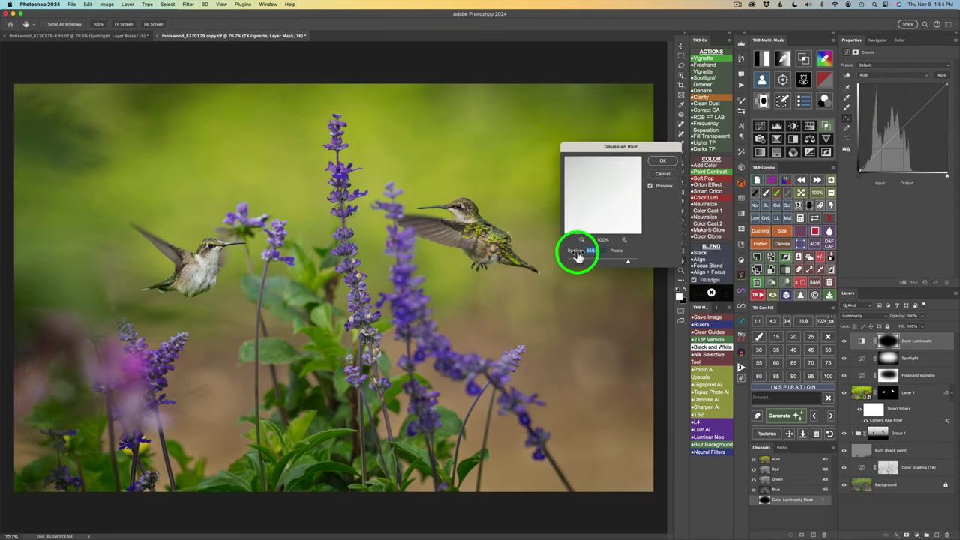
{"action": "left_click", "coordinate": [666, 163]}
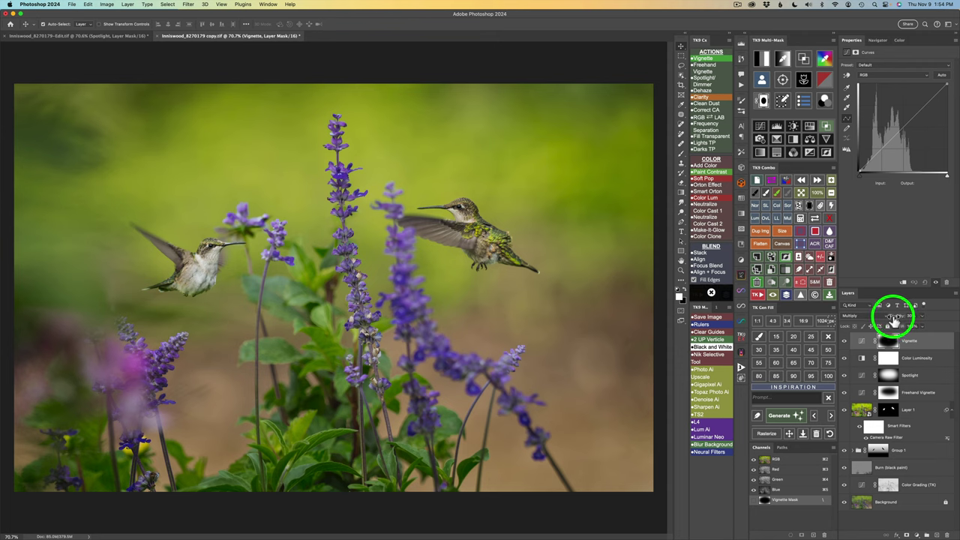
{"action": "left_click_drag", "start_coordinate": [893, 319], "coordinate": [896, 318]}
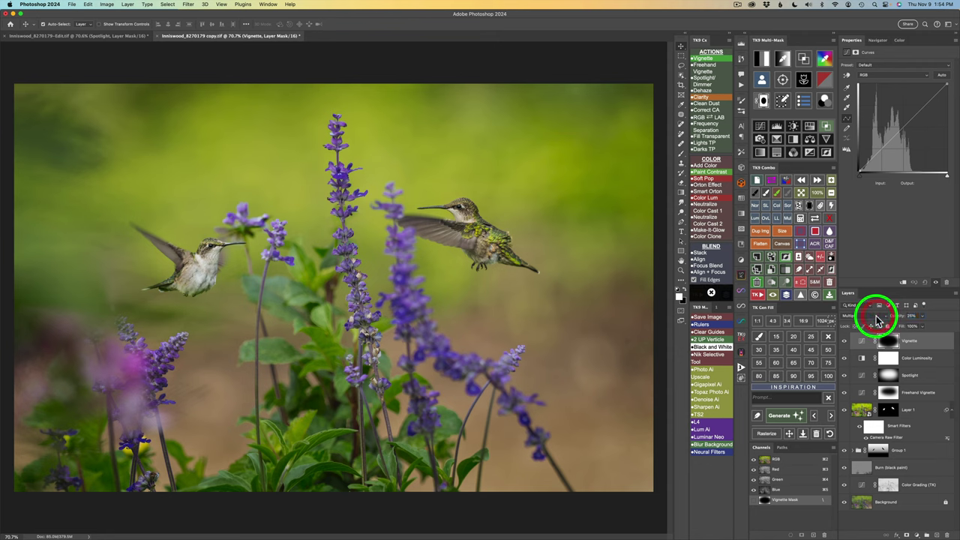
{"action": "left_click", "coordinate": [843, 342]}
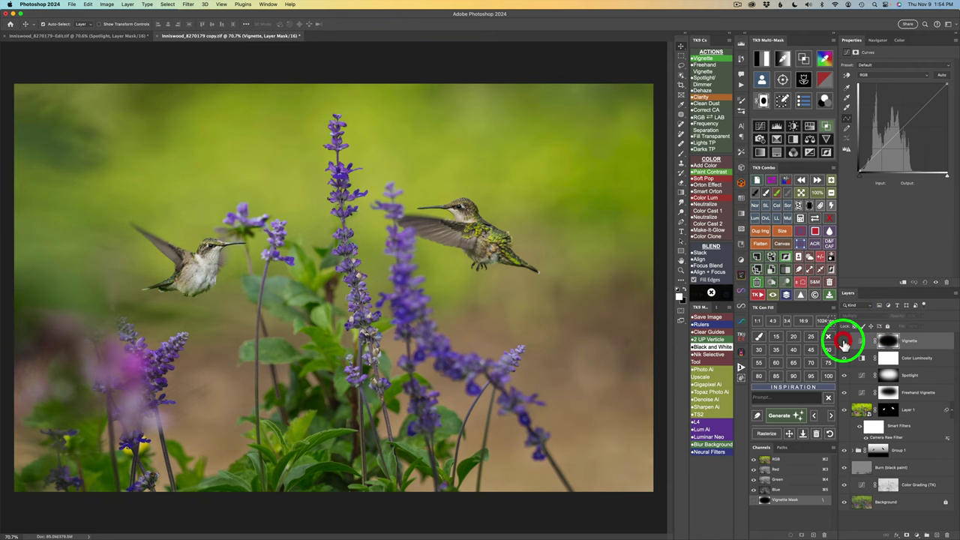
{"action": "left_click", "coordinate": [844, 342]}
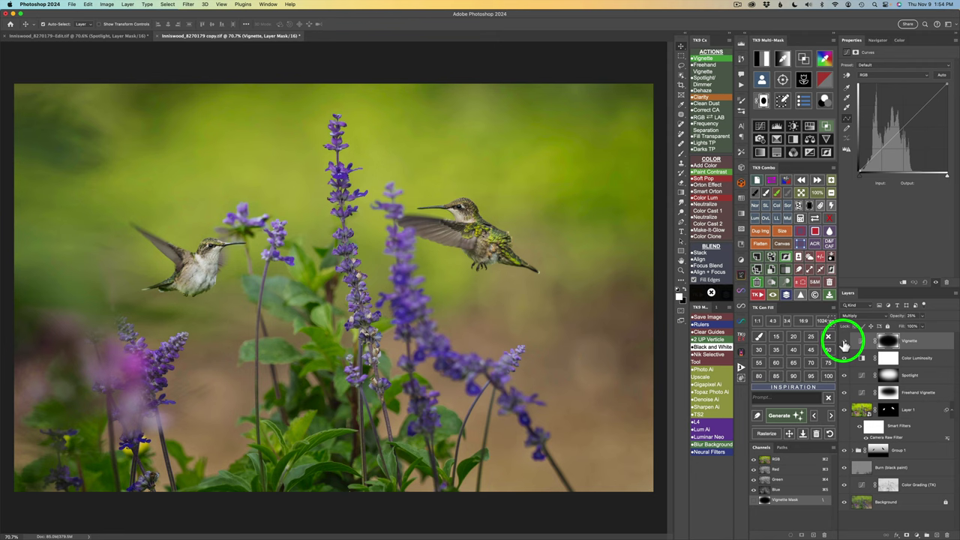
Step: Add a Curves adjustment layer through a TK9 Midtones 1 luminosity mask and set its blend mode to Screen
{"action": "left_click", "coordinate": [762, 62]}
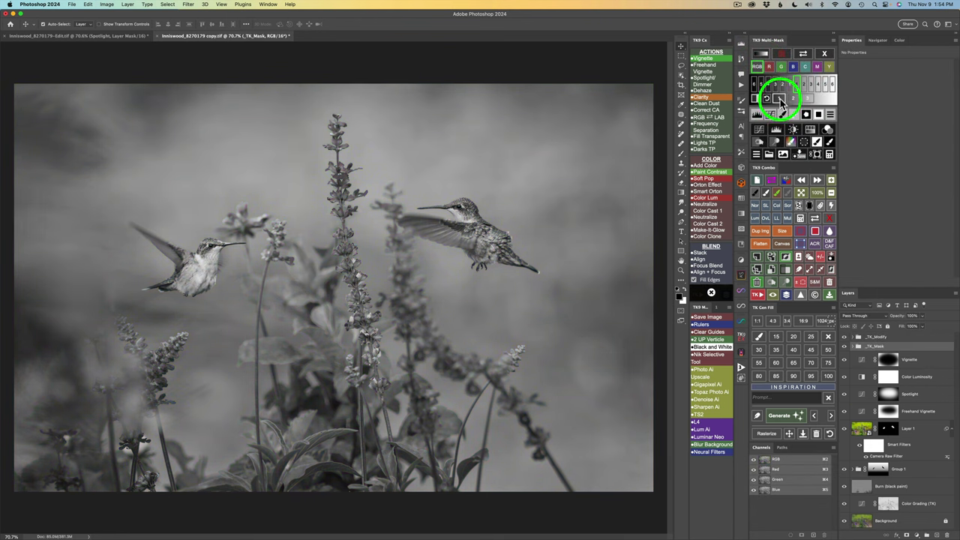
{"action": "left_click", "coordinate": [779, 98]}
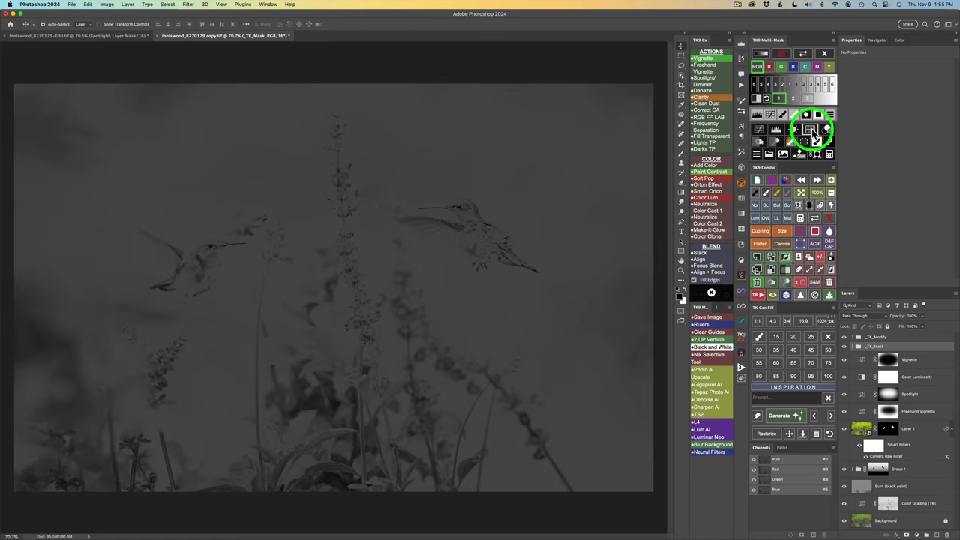
{"action": "left_click", "coordinate": [760, 129]}
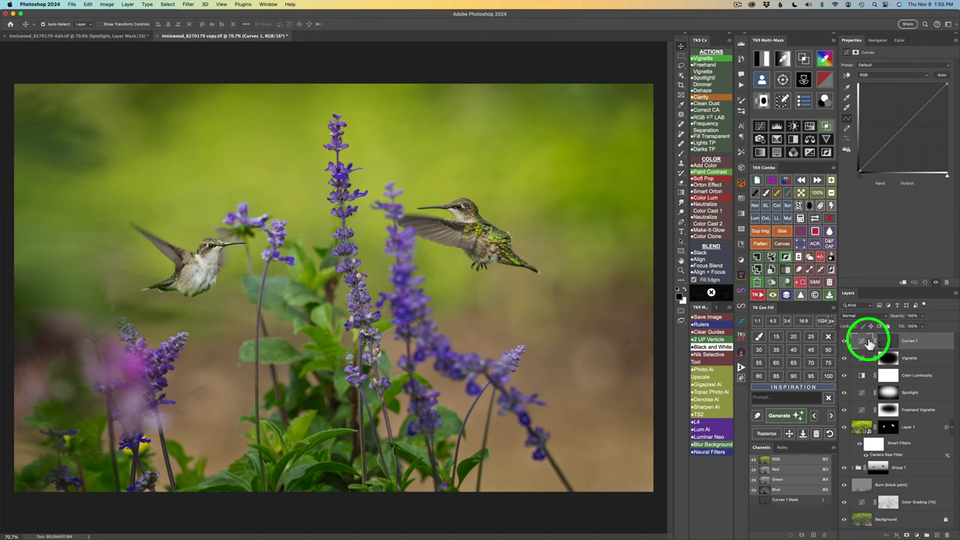
{"action": "left_click", "coordinate": [788, 208]}
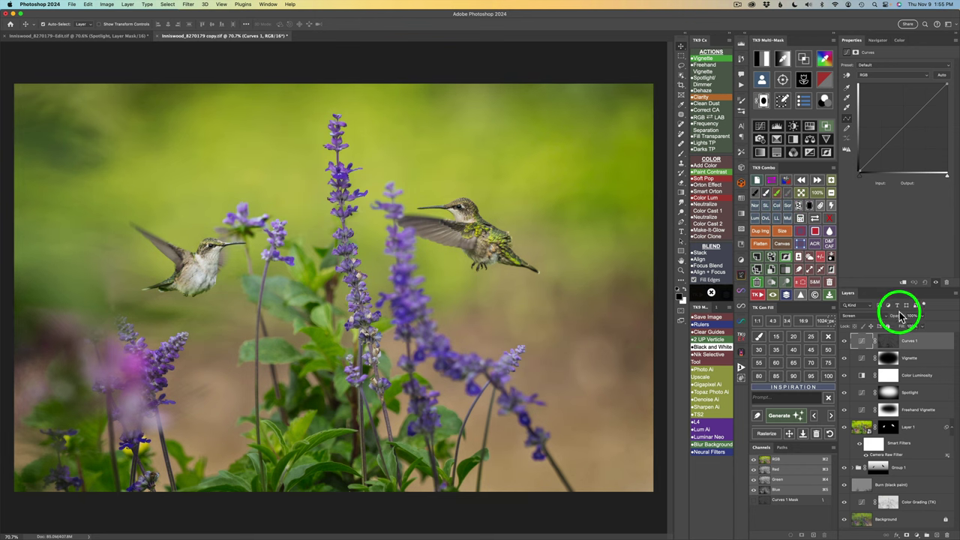
Step: Set the midtones Curves layer's opacity to 60%, and compare the image without this layer and with only the Background
{"action": "left_click_drag", "start_coordinate": [899, 314], "coordinate": [772, 313]}
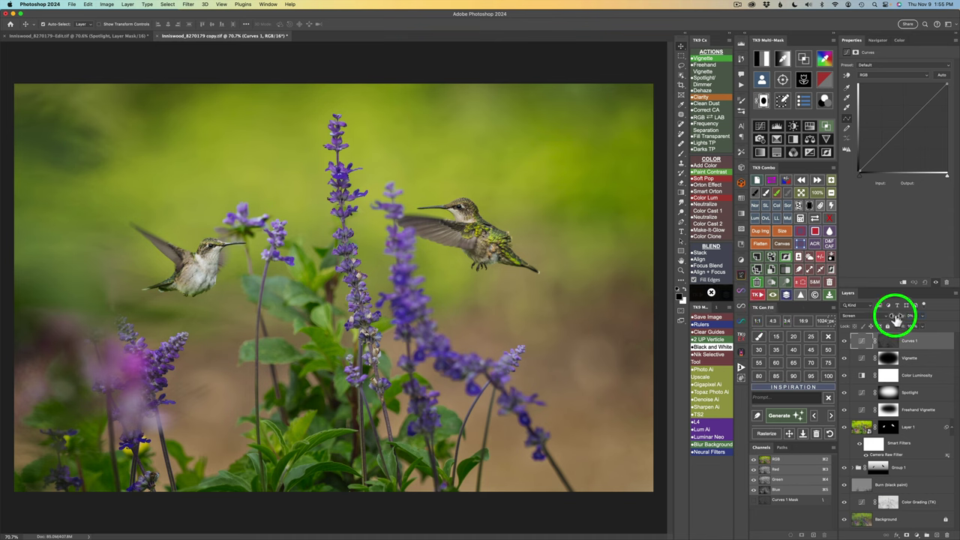
{"action": "left_click", "coordinate": [909, 316]}
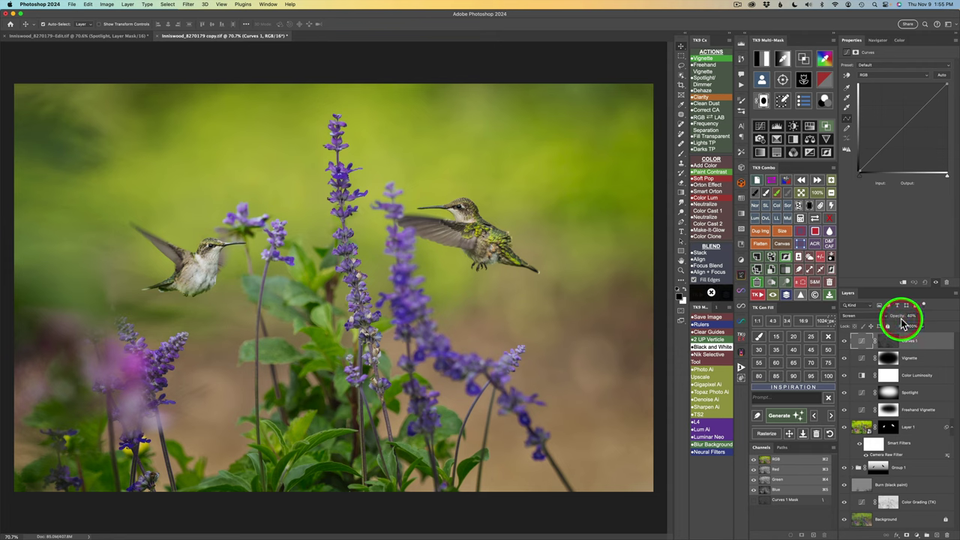
{"action": "key", "text": "Return"}
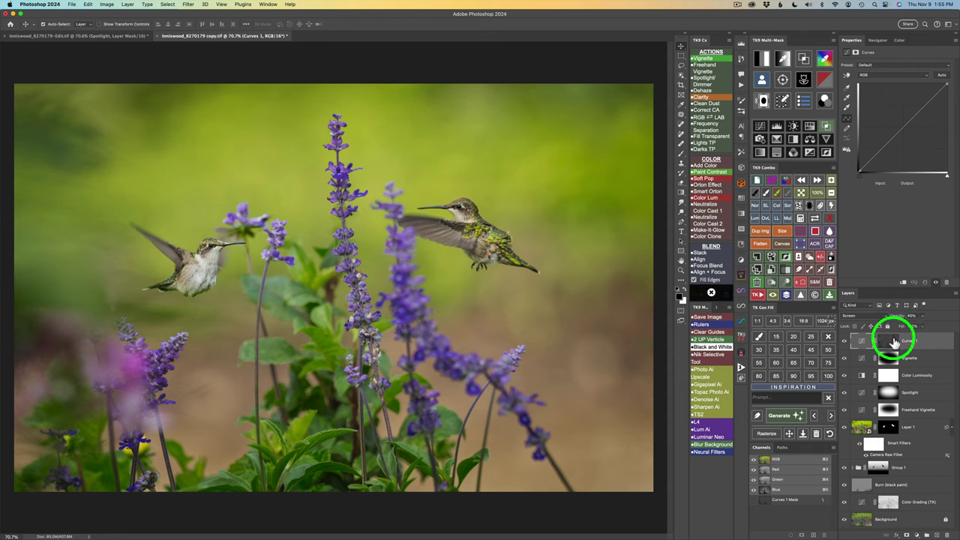
{"action": "left_click", "coordinate": [844, 341]}
{"action": "left_click", "coordinate": [844, 342]}
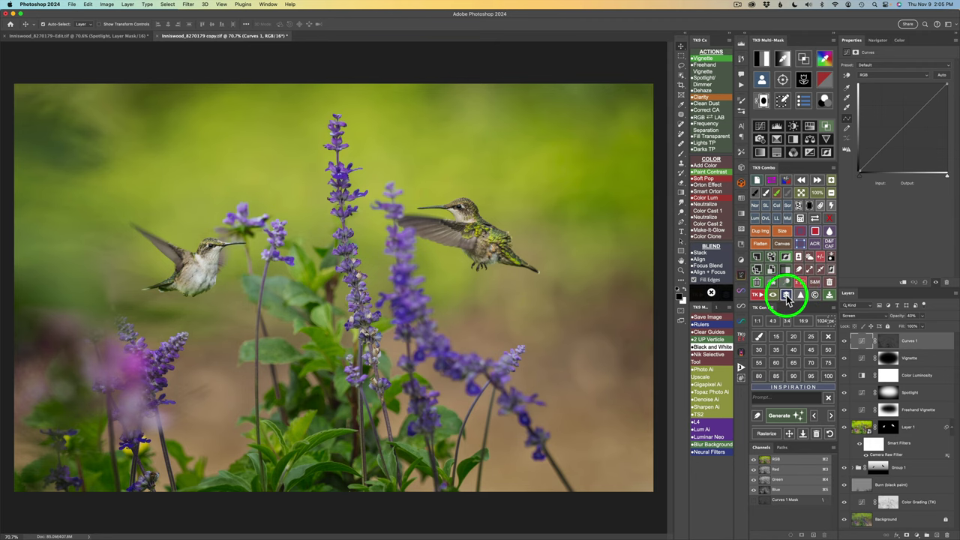
{"action": "left_click", "coordinate": [785, 295]}
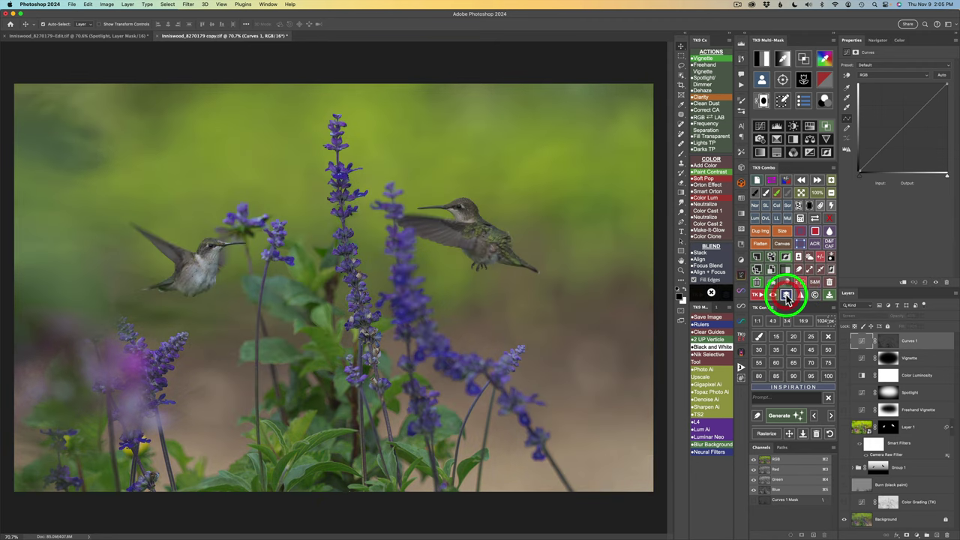
{"action": "left_click", "coordinate": [785, 295]}
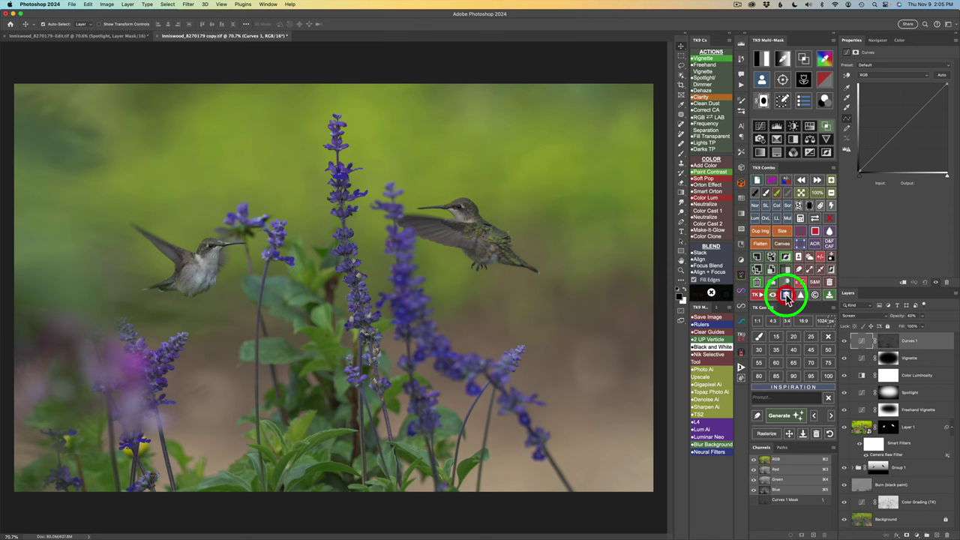